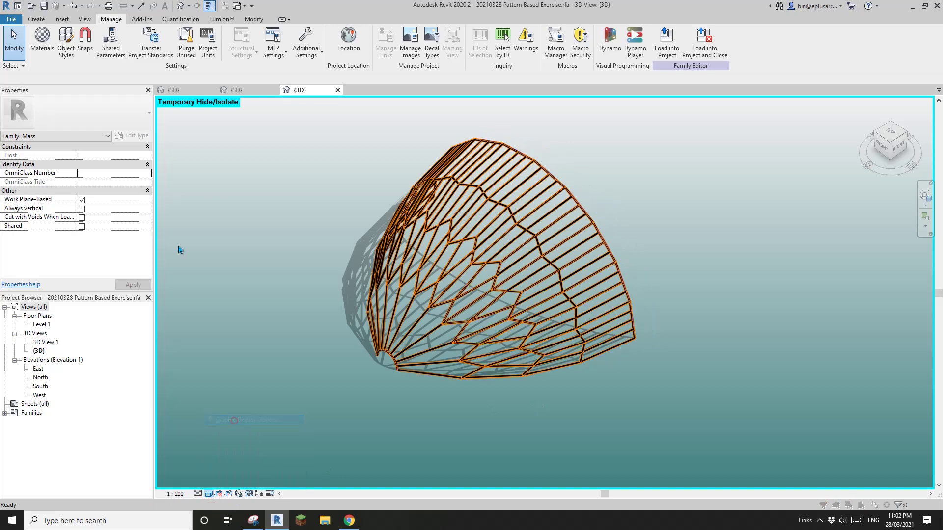
Step: Turn off cast shadows in the 3D view's graphic display options
{"action": "left_click", "coordinate": [158, 103]}
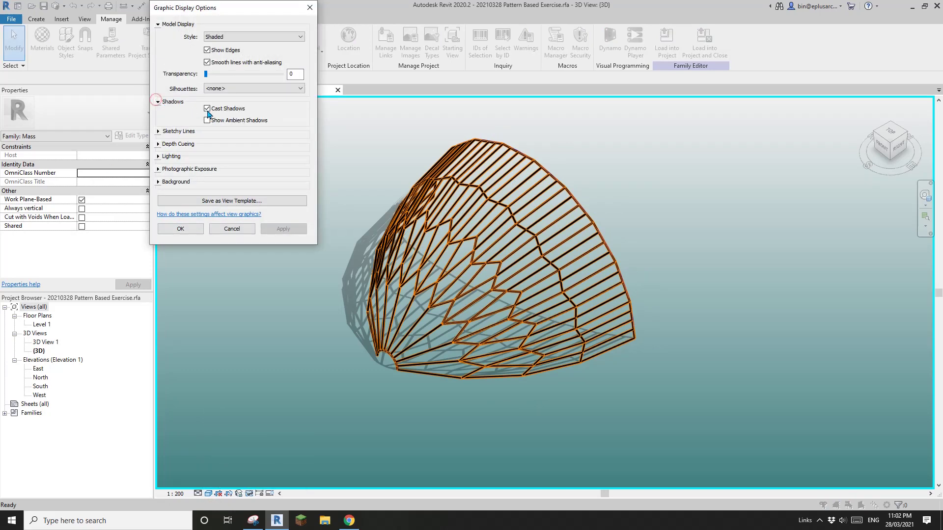
{"action": "left_click", "coordinate": [192, 229]}
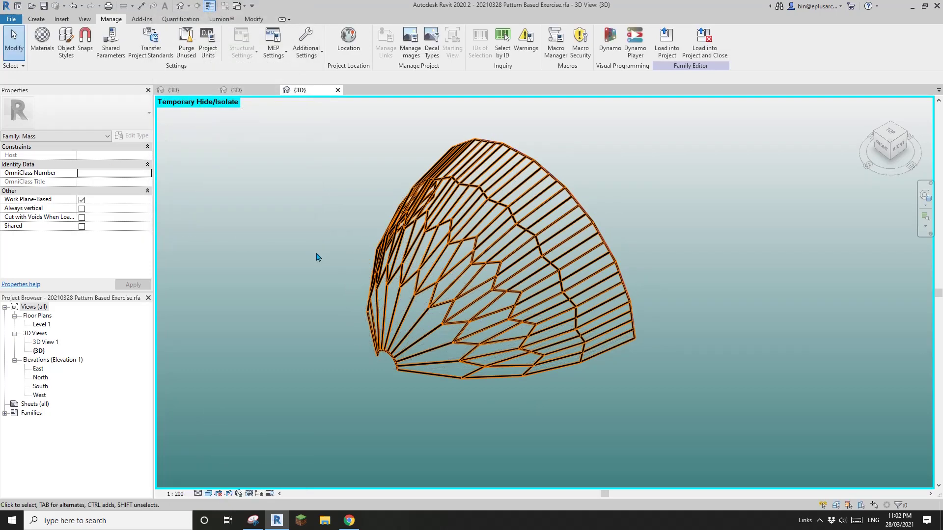
Step: Examine the existing patterned dome form from several angles and distances
{"action": "scroll", "coordinate": [392, 294], "scroll_direction": "down", "scroll_amount": 2}
{"action": "middle_click_drag", "start_coordinate": [393, 299], "coordinate": [461, 267], "text": "shift"}
{"action": "scroll", "coordinate": [432, 310], "scroll_direction": "up", "scroll_amount": 1}
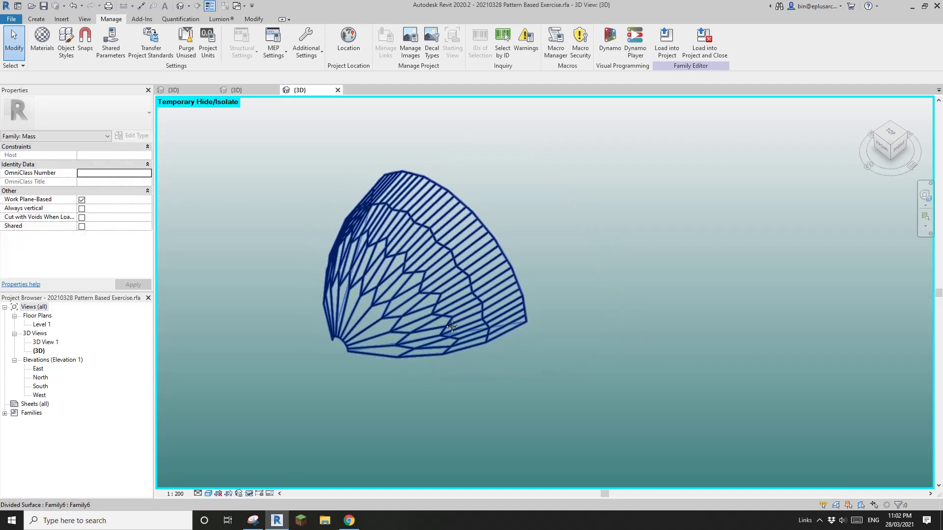
{"action": "scroll", "coordinate": [448, 318], "scroll_direction": "up", "scroll_amount": 3}
{"action": "middle_click_drag", "start_coordinate": [411, 335], "coordinate": [418, 335], "text": "shift"}
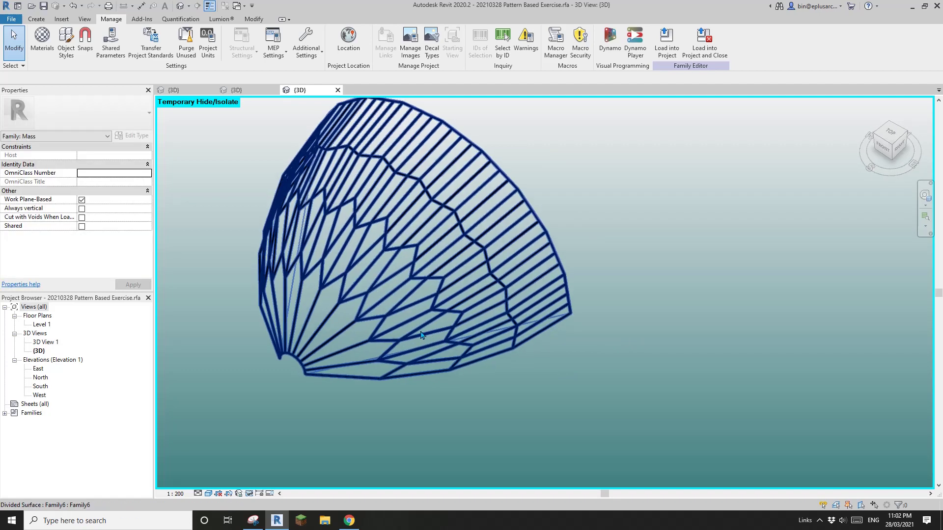
{"action": "scroll", "coordinate": [319, 314], "scroll_direction": "down", "scroll_amount": 1}
{"action": "middle_click_drag", "start_coordinate": [324, 314], "coordinate": [400, 339]}
{"action": "scroll", "coordinate": [400, 339], "scroll_direction": "down", "scroll_amount": 2}
Step: Try to sketch three separate three-point splines beside the patterned form on the current vertical reference plane
{"action": "left_click", "coordinate": [36, 18]}
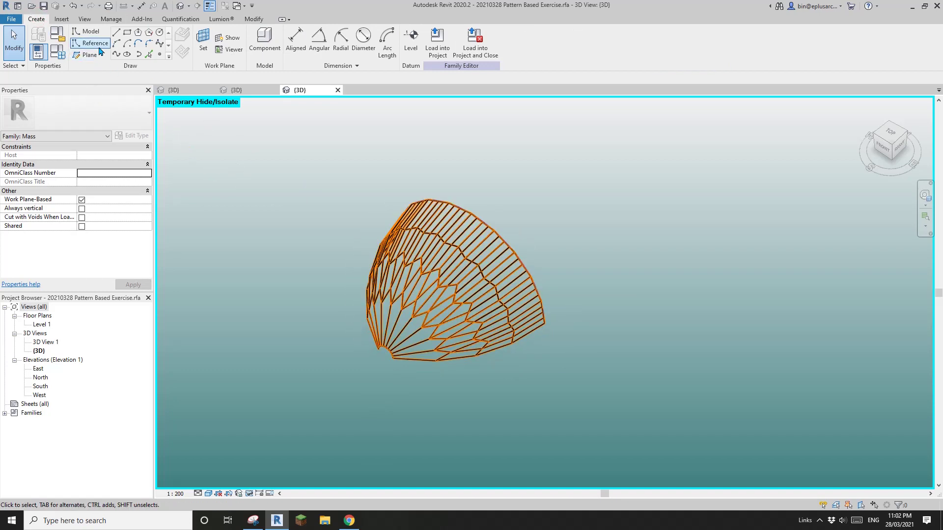
{"action": "scroll", "coordinate": [215, 165], "scroll_direction": "up", "scroll_amount": 1}
{"action": "middle_click_drag", "start_coordinate": [214, 164], "coordinate": [237, 175]}
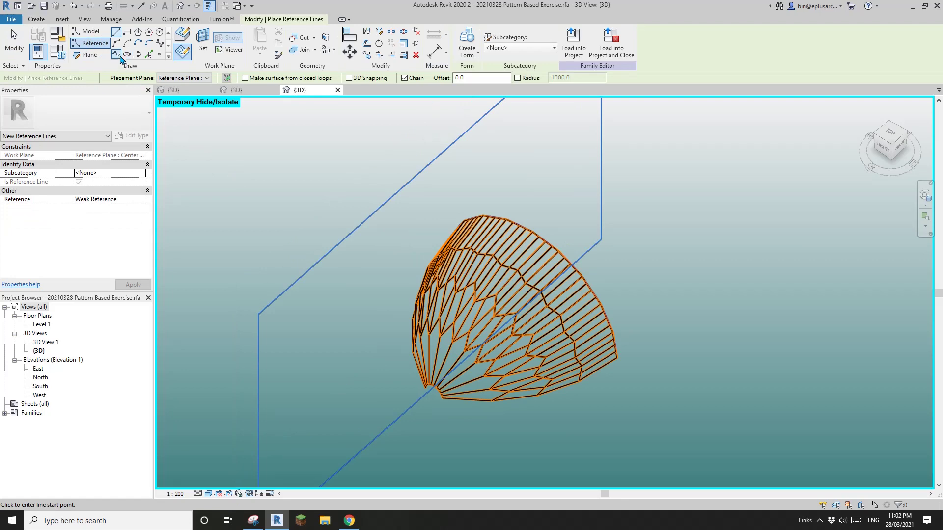
{"action": "left_click", "coordinate": [118, 55]}
{"action": "scroll", "coordinate": [618, 415], "scroll_direction": "down", "scroll_amount": 1}
{"action": "middle_click_drag", "start_coordinate": [618, 415], "coordinate": [431, 288]}
{"action": "scroll", "coordinate": [432, 289], "scroll_direction": "up", "scroll_amount": 2}
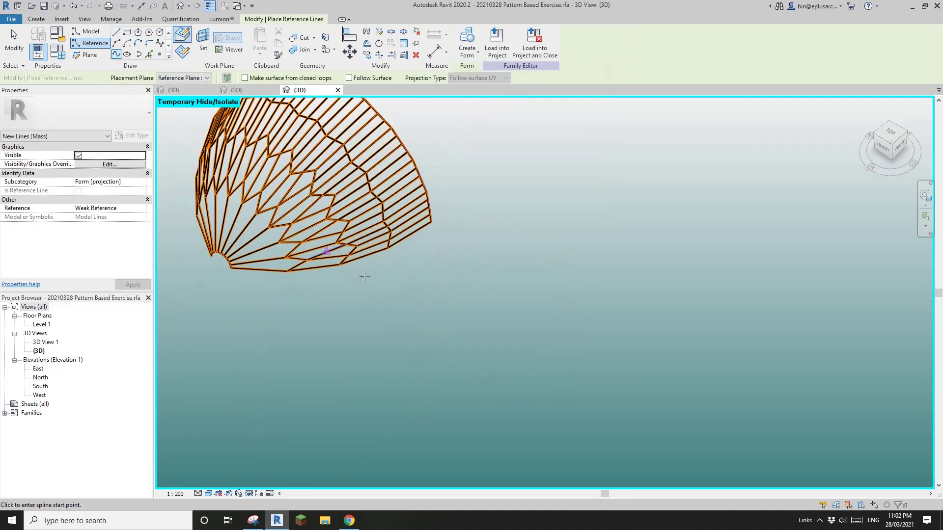
{"action": "scroll", "coordinate": [364, 276], "scroll_direction": "down", "scroll_amount": 3}
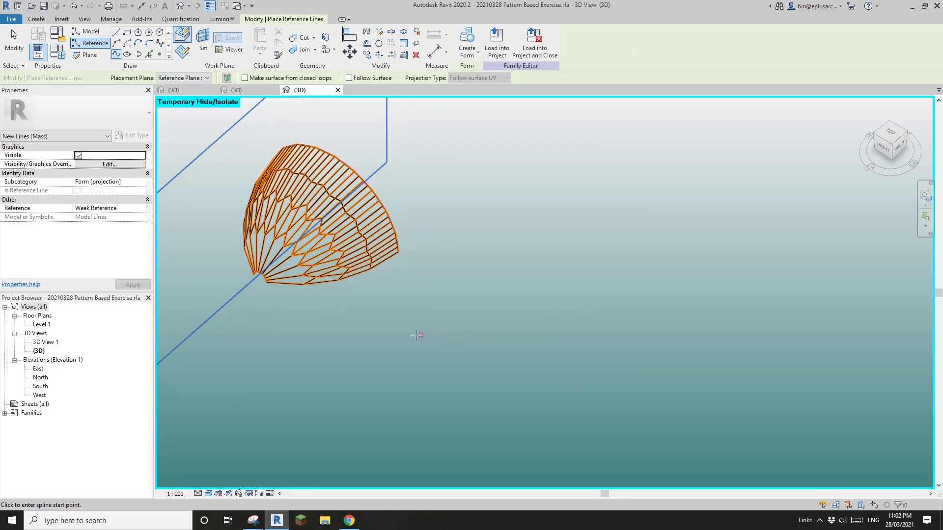
{"action": "middle_click_drag", "start_coordinate": [417, 336], "coordinate": [458, 345]}
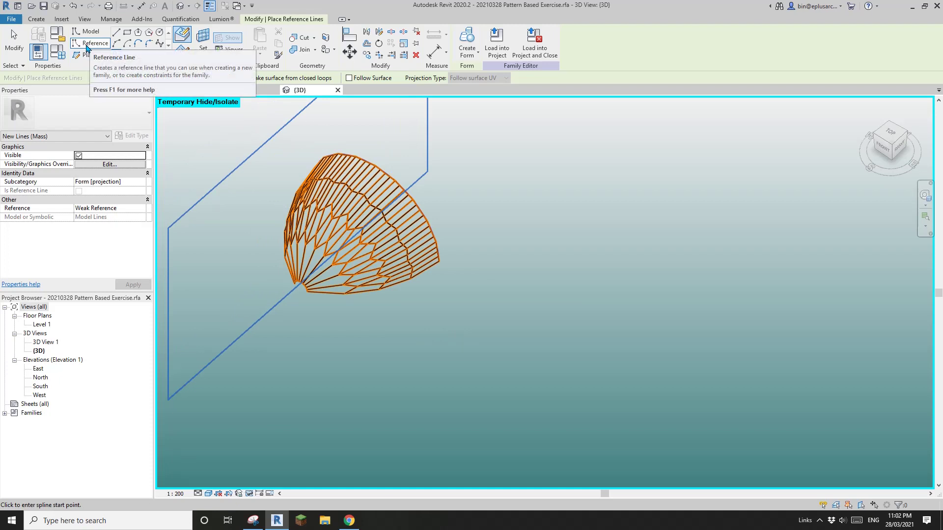
{"action": "left_click", "coordinate": [116, 55]}
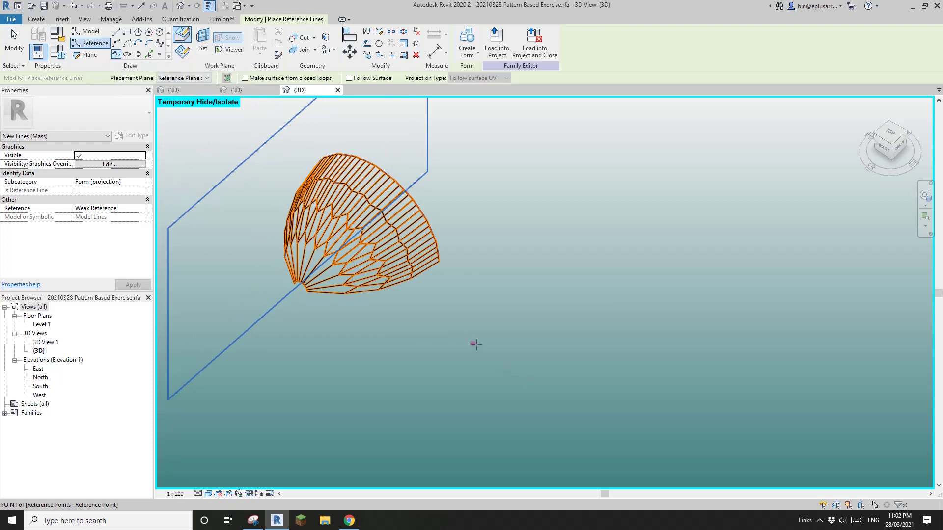
{"action": "left_click", "coordinate": [520, 359]}
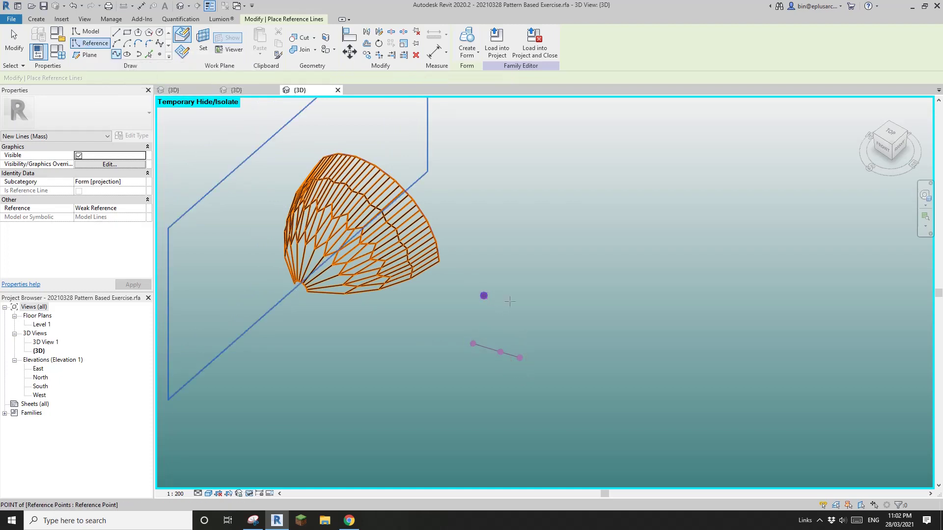
{"action": "key", "text": "Escape"}
{"action": "left_click", "coordinate": [474, 233]}
{"action": "left_click", "coordinate": [546, 250]}
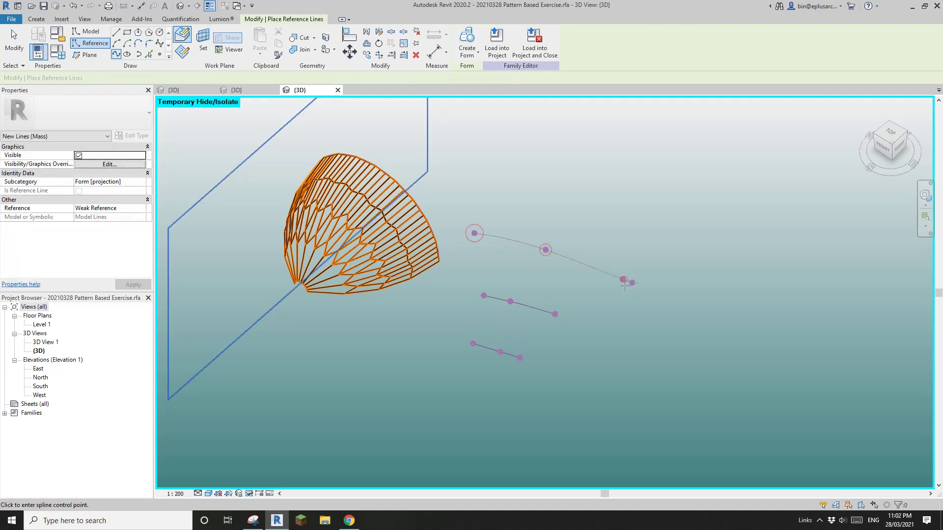
{"action": "key", "text": "Escape"}
Step: Delete the three splines just sketched beside the patterned form
{"action": "key", "text": "Escape"}
{"action": "middle_click_drag", "start_coordinate": [593, 338], "coordinate": [584, 309], "text": "shift"}
{"action": "scroll", "coordinate": [589, 344], "scroll_direction": "down", "scroll_amount": 2}
{"action": "left_click_drag", "start_coordinate": [522, 371], "coordinate": [521, 371]}
{"action": "key", "text": "Delete"}
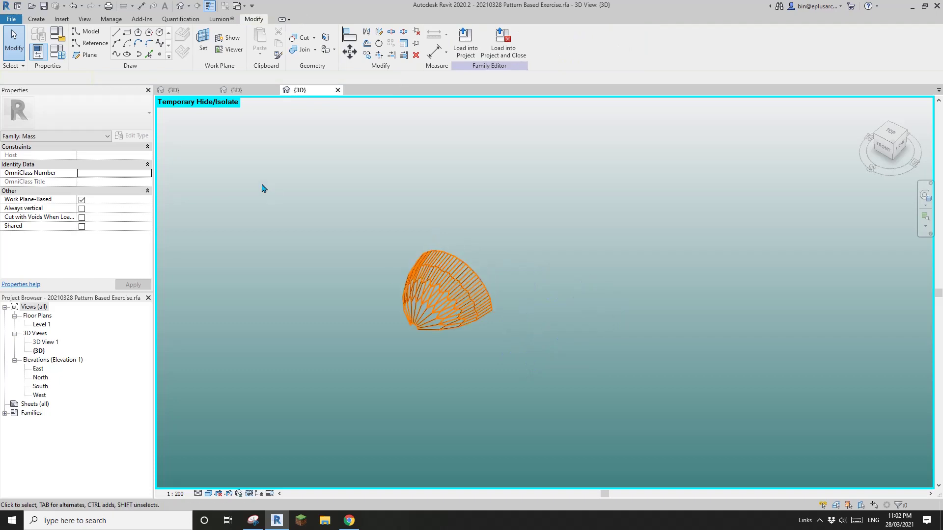
Step: Set the work plane to Level : Level 1
{"action": "left_click", "coordinate": [201, 42]}
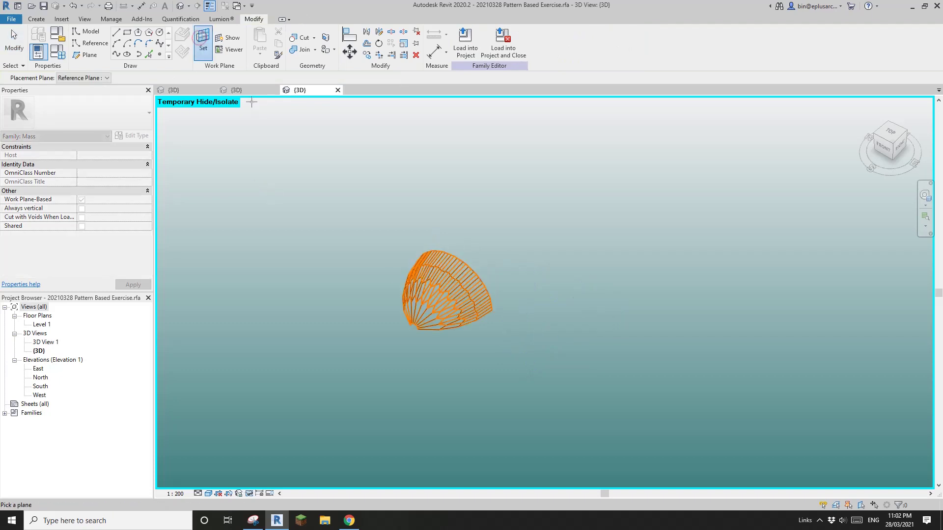
{"action": "left_click", "coordinate": [104, 78]}
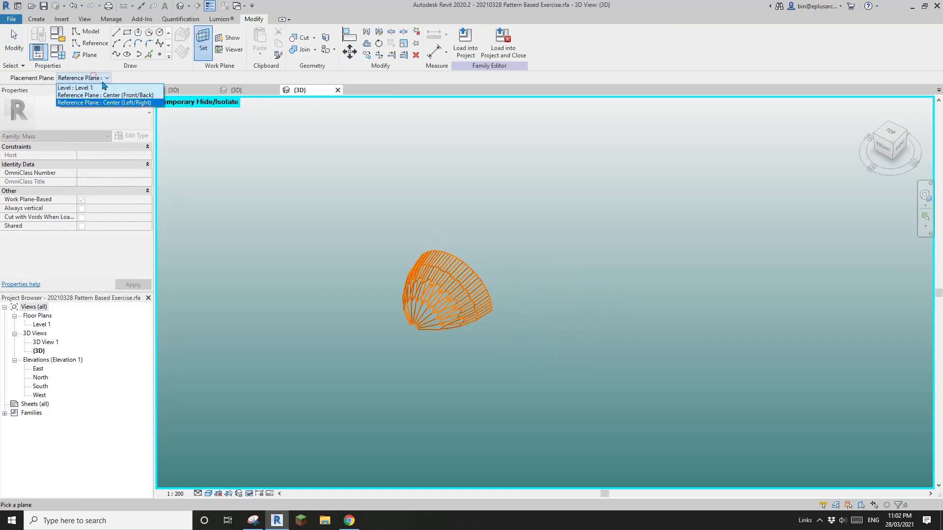
{"action": "left_click", "coordinate": [77, 89]}
{"action": "middle_click_drag", "start_coordinate": [510, 307], "coordinate": [447, 206]}
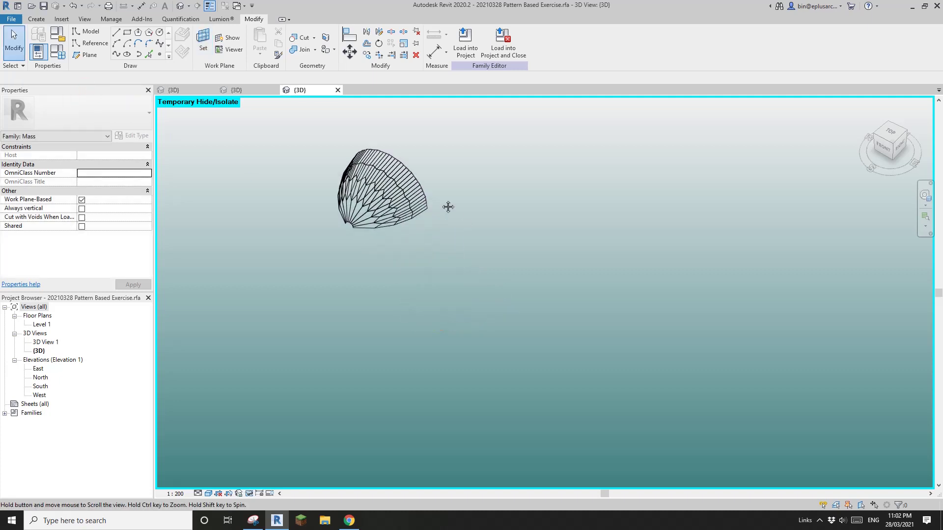
Step: Sketch three roughly parallel three-point spline reference lines of increasing length on Level 1, beside the patterned form
{"action": "left_click", "coordinate": [117, 54]}
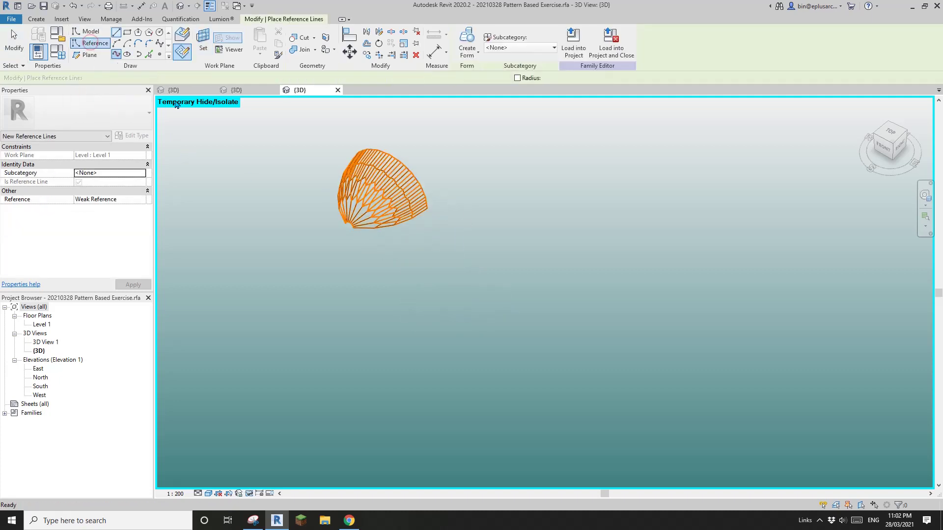
{"action": "left_click", "coordinate": [471, 297]}
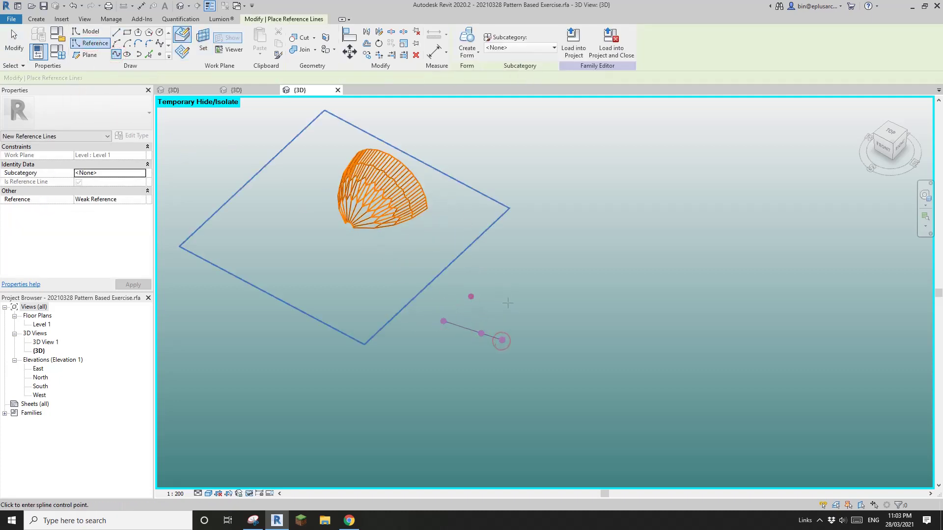
{"action": "left_click", "coordinate": [528, 312]}
{"action": "left_click", "coordinate": [596, 292]}
{"action": "key", "text": "Escape"}
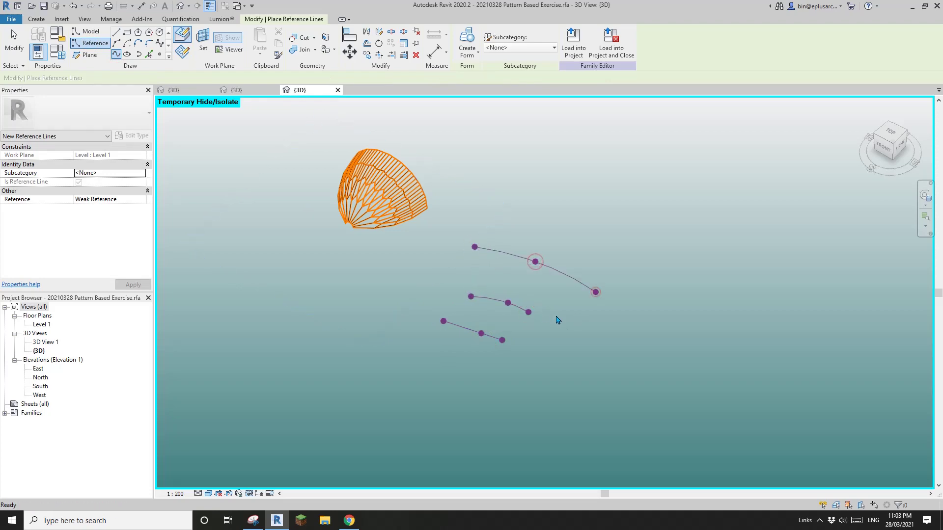
{"action": "middle_click_drag", "start_coordinate": [558, 320], "coordinate": [477, 317], "text": "shift"}
{"action": "key", "text": "Escape"}
{"action": "key", "text": "Escape"}
Step: Shorten the shortest spline by moving its far end point inward, and raise its middle point into a small arch
{"action": "scroll", "coordinate": [320, 316], "scroll_direction": "up", "scroll_amount": 3}
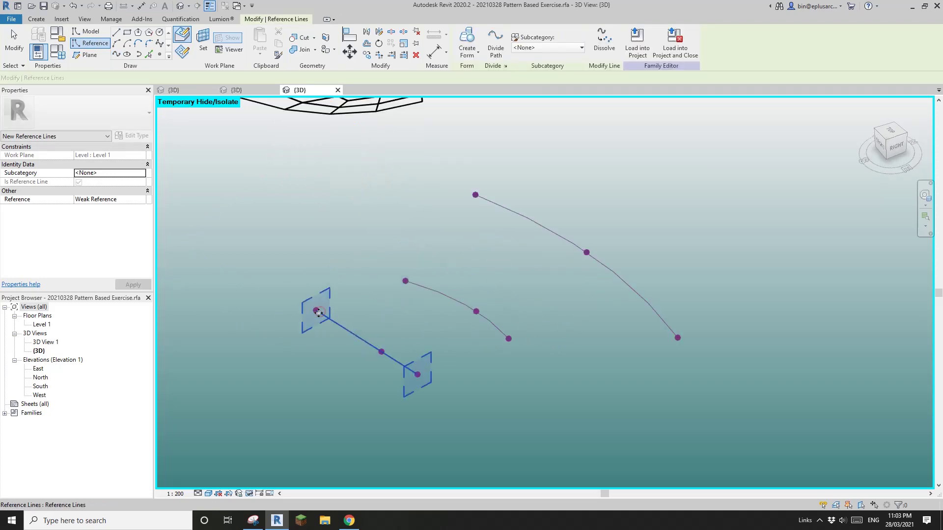
{"action": "left_click", "coordinate": [317, 310]}
{"action": "left_click", "coordinate": [317, 311]}
{"action": "left_click_drag", "start_coordinate": [328, 325], "coordinate": [384, 355]}
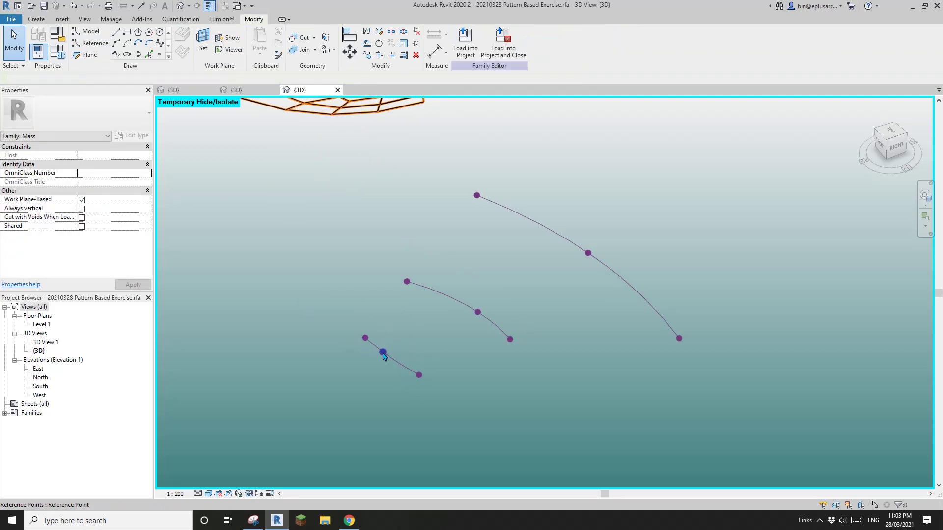
{"action": "middle_click_drag", "start_coordinate": [384, 355], "coordinate": [469, 333], "text": "shift"}
Step: Raise the middle spline's central point to an offset of about 12361 above Level 1
{"action": "left_click", "coordinate": [474, 317]}
{"action": "left_click", "coordinate": [475, 317]}
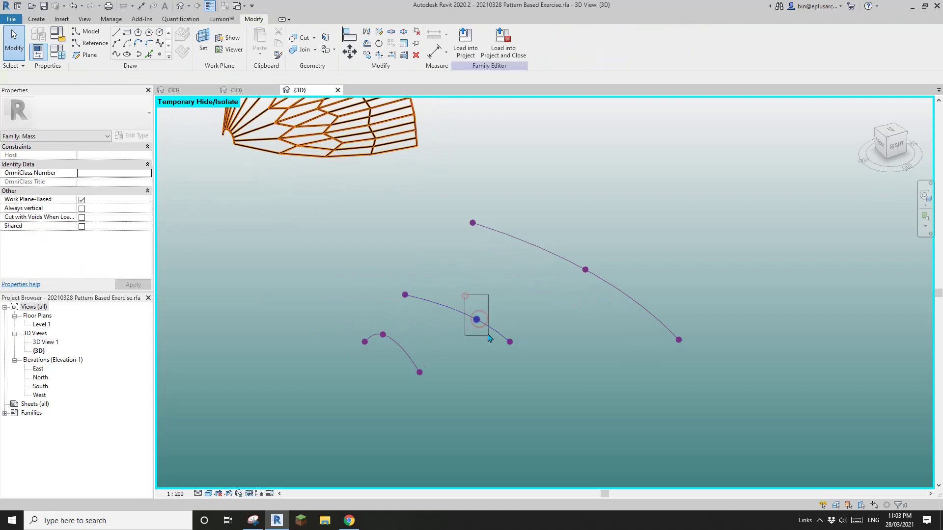
{"action": "left_click_drag", "start_coordinate": [476, 309], "coordinate": [476, 260]}
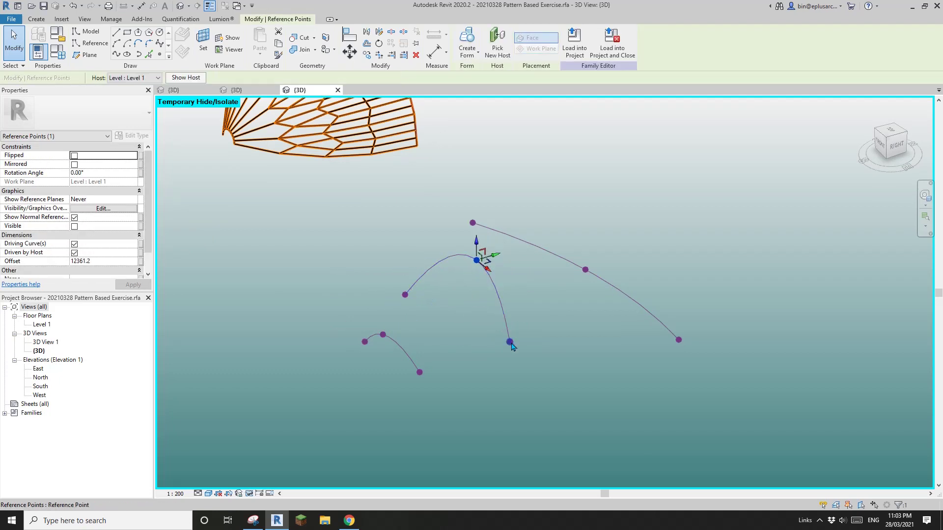
{"action": "left_click", "coordinate": [511, 341]}
Step: Raise the longest spline's central point to an offset of about 16621 above Level 1
{"action": "middle_click_drag", "start_coordinate": [538, 363], "coordinate": [562, 378], "text": "shift"}
{"action": "left_click_drag", "start_coordinate": [560, 237], "coordinate": [589, 287]}
{"action": "middle_click_drag", "start_coordinate": [598, 297], "coordinate": [597, 299], "text": "shift"}
{"action": "left_click_drag", "start_coordinate": [574, 249], "coordinate": [573, 171]}
{"action": "middle_click_drag", "start_coordinate": [592, 212], "coordinate": [581, 314], "text": "shift"}
{"action": "left_click_drag", "start_coordinate": [600, 182], "coordinate": [653, 172]}
Step: Create a lofted surface form from the three arched splines
{"action": "middle_click_drag", "start_coordinate": [637, 266], "coordinate": [514, 174], "text": "shift"}
{"action": "left_click_drag", "start_coordinate": [623, 248], "coordinate": [541, 219]}
{"action": "left_click_drag", "start_coordinate": [433, 226], "coordinate": [351, 214], "text": "ctrl"}
{"action": "left_click", "coordinate": [409, 222], "text": "ctrl"}
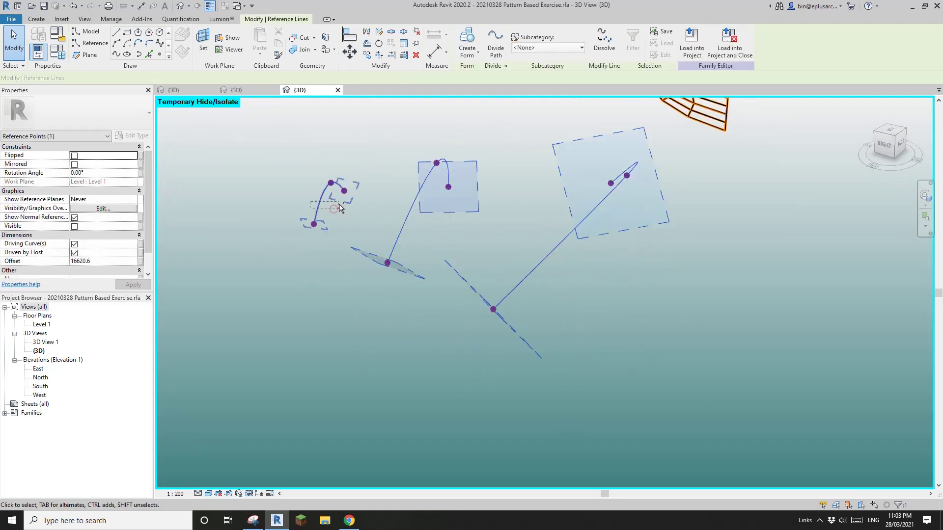
{"action": "left_click", "coordinate": [320, 201], "text": "ctrl"}
{"action": "left_click", "coordinate": [467, 39]}
{"action": "middle_click_drag", "start_coordinate": [533, 214], "coordinate": [612, 200], "text": "shift"}
{"action": "left_click", "coordinate": [572, 238]}
{"action": "middle_click_drag", "start_coordinate": [573, 238], "coordinate": [491, 260], "text": "shift"}
{"action": "scroll", "coordinate": [407, 194], "scroll_direction": "up", "scroll_amount": 2}
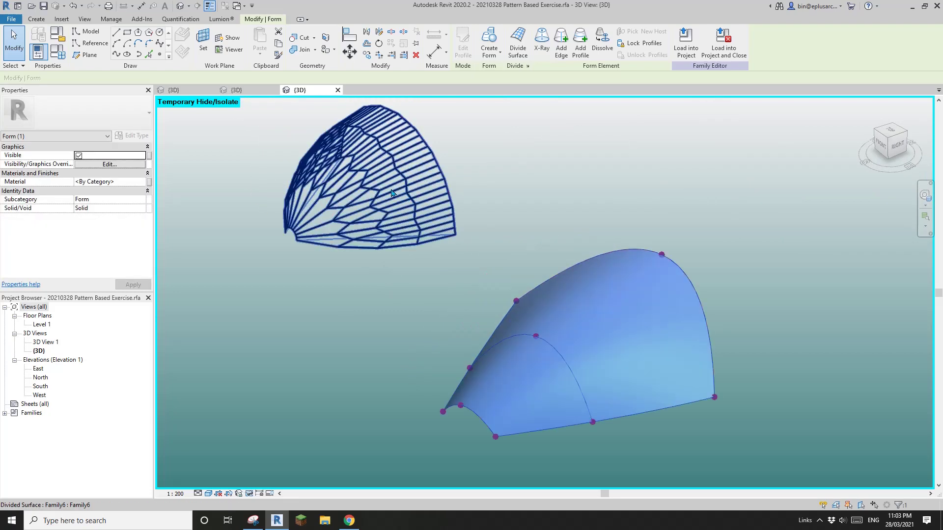
Step: Hide the components on the original divided surface, examine its underlying surface, and display the components again
{"action": "left_click", "coordinate": [391, 188]}
{"action": "scroll", "coordinate": [391, 188], "scroll_direction": "down", "scroll_amount": 1}
{"action": "middle_click_drag", "start_coordinate": [391, 188], "coordinate": [378, 213]}
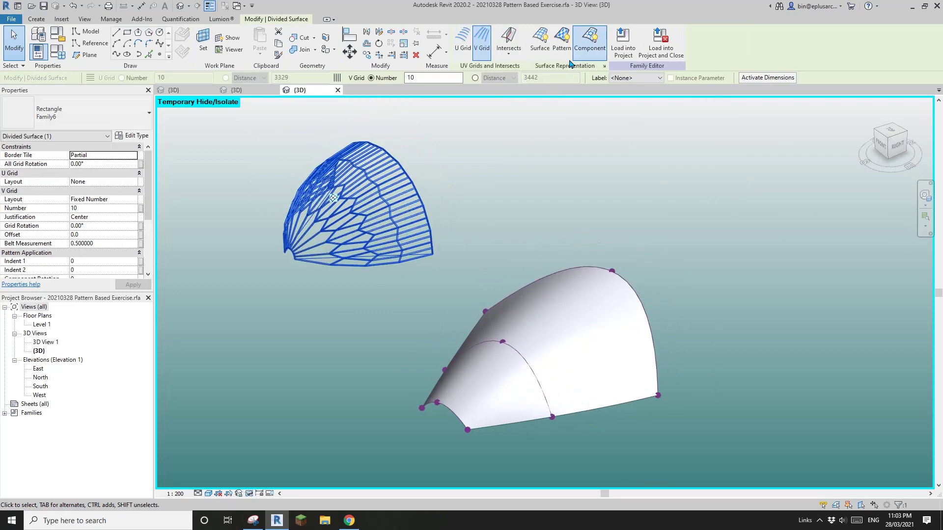
{"action": "left_click", "coordinate": [583, 54]}
{"action": "left_click", "coordinate": [515, 203]}
{"action": "middle_click_drag", "start_coordinate": [398, 216], "coordinate": [351, 219], "text": "shift"}
{"action": "left_click", "coordinate": [507, 231]}
{"action": "mouse_move", "coordinate": [459, 169]}
{"action": "middle_mouse_down", "text": "shift"}
{"action": "mouse_move", "coordinate": [576, 231]}
{"action": "mouse_move", "coordinate": [390, 206]}
{"action": "mouse_move", "coordinate": [499, 236]}
{"action": "mouse_move", "coordinate": [417, 271]}
{"action": "mouse_move", "coordinate": [414, 255]}
{"action": "middle_mouse_up", "text": "shift"}
{"action": "middle_click_drag", "start_coordinate": [362, 218], "coordinate": [414, 244], "text": "shift"}
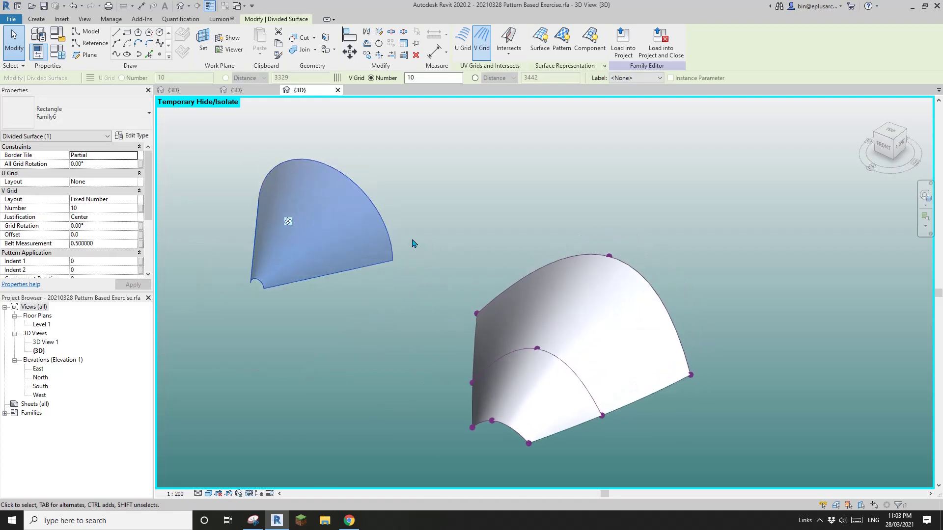
{"action": "left_click", "coordinate": [590, 47]}
Step: Divide the new lofted form's surface and set its U grid layout to None
{"action": "middle_click_drag", "start_coordinate": [593, 188], "coordinate": [570, 177]}
{"action": "left_click", "coordinate": [574, 290]}
{"action": "middle_click_drag", "start_coordinate": [590, 337], "coordinate": [557, 321]}
{"action": "scroll", "coordinate": [557, 322], "scroll_direction": "up", "scroll_amount": 1}
{"action": "left_click", "coordinate": [513, 55]}
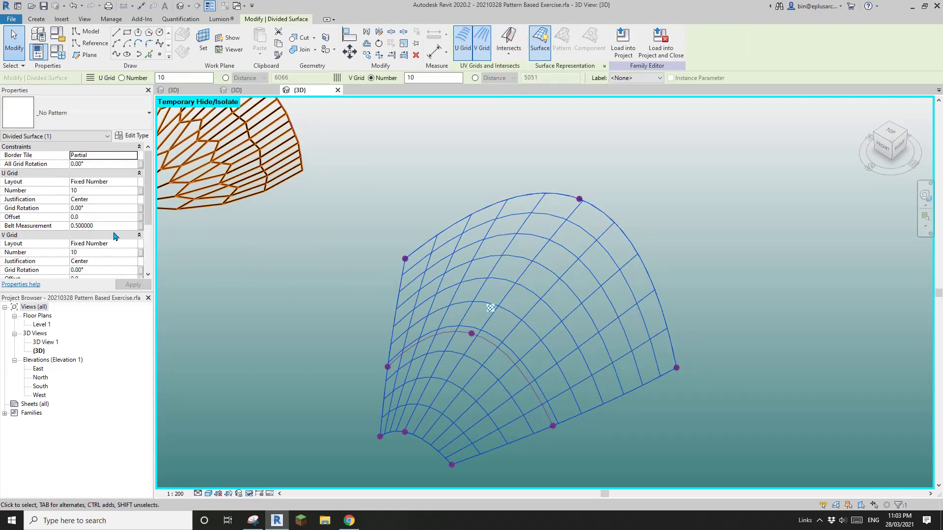
{"action": "left_click", "coordinate": [106, 181]}
{"action": "left_click", "coordinate": [140, 181]}
{"action": "left_click", "coordinate": [81, 191]}
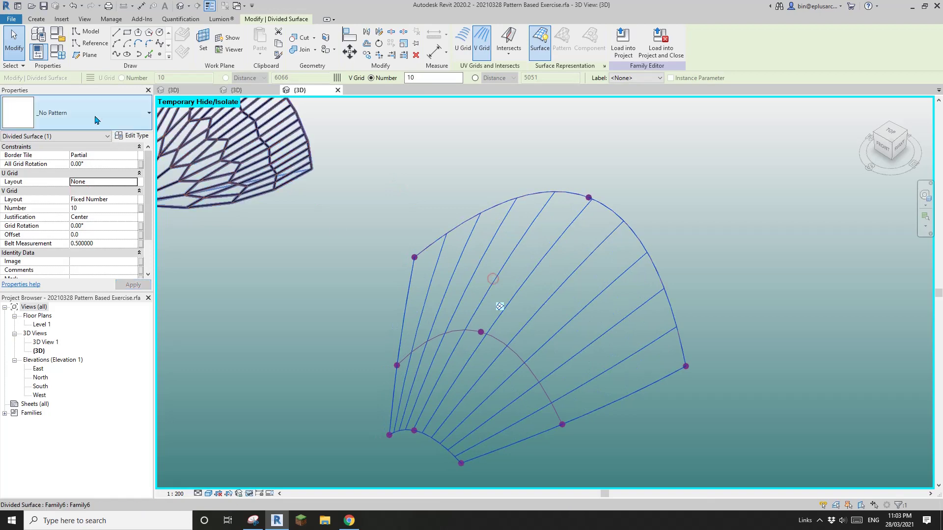
Step: Apply the Family6 pattern component to the new divided surface
{"action": "left_click", "coordinate": [91, 113]}
{"action": "left_click", "coordinate": [44, 320]}
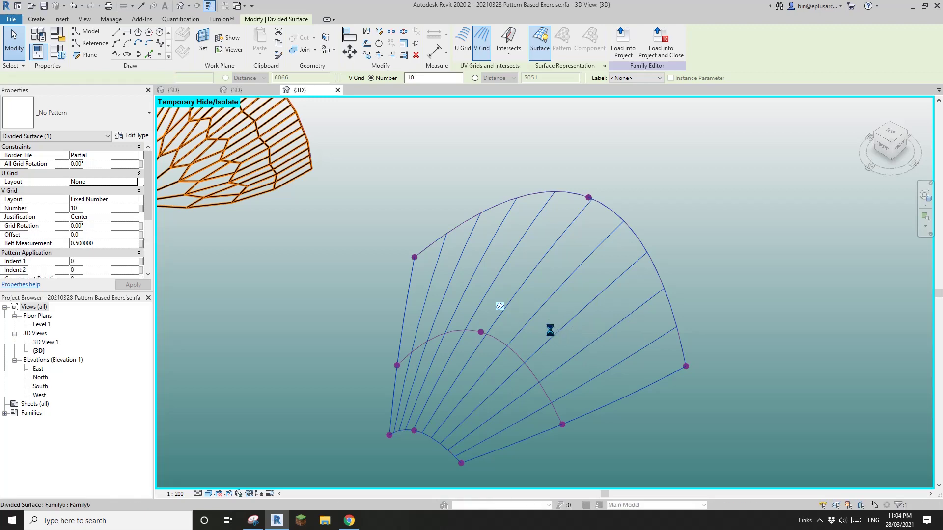
{"action": "left_click", "coordinate": [742, 362]}
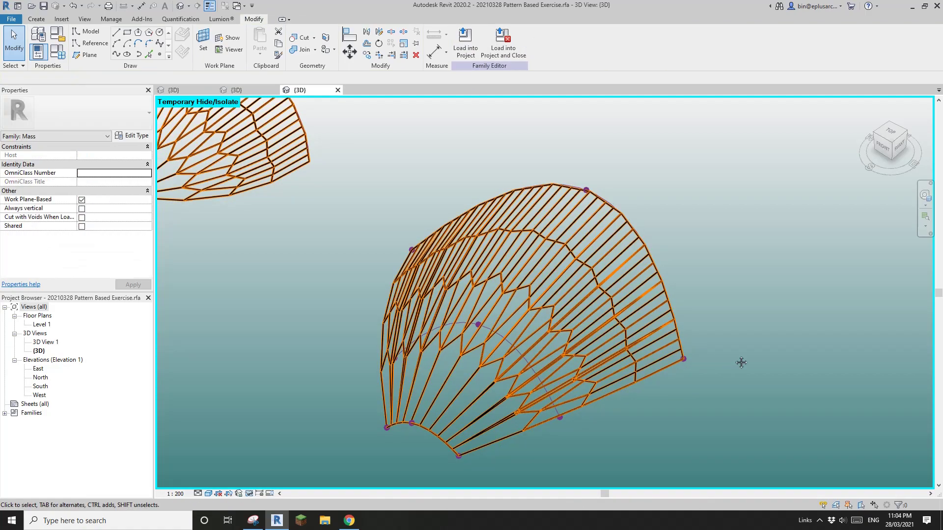
Step: Examine the frame members and panel joints of the newly patterned surface along its lower edge
{"action": "middle_click_drag", "start_coordinate": [741, 362], "coordinate": [750, 309]}
{"action": "middle_click_drag", "start_coordinate": [655, 360], "coordinate": [600, 398], "text": "shift"}
{"action": "scroll", "coordinate": [541, 381], "scroll_direction": "up", "scroll_amount": 4}
{"action": "scroll", "coordinate": [522, 380], "scroll_direction": "up", "scroll_amount": 1}
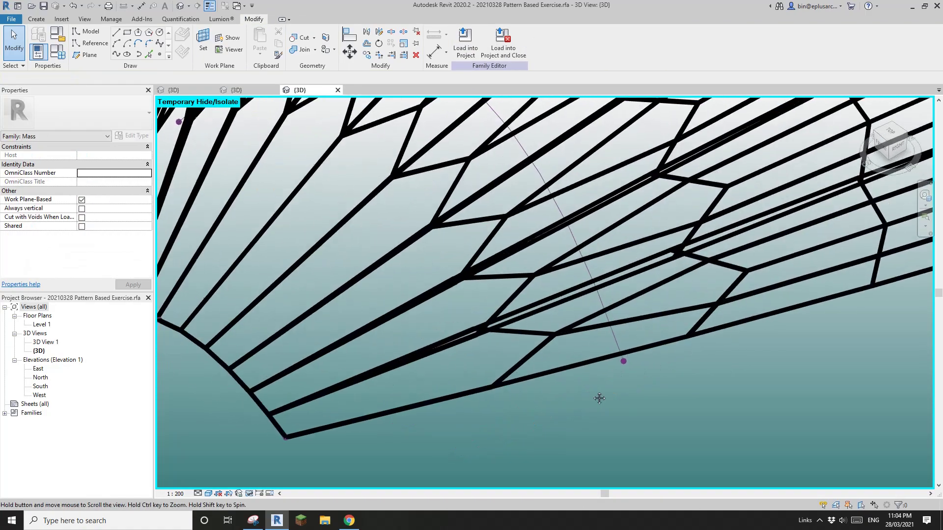
{"action": "middle_click_drag", "start_coordinate": [627, 322], "coordinate": [571, 369]}
{"action": "scroll", "coordinate": [783, 413], "scroll_direction": "down", "scroll_amount": 3}
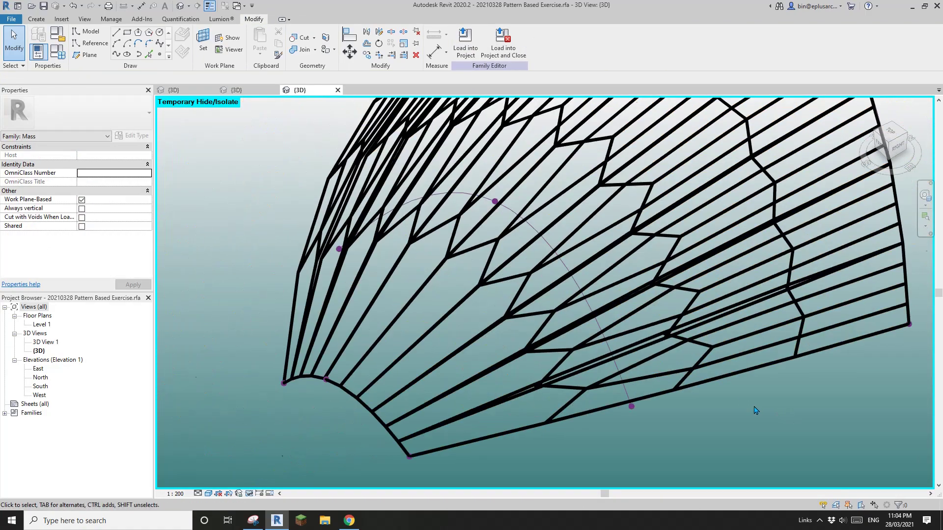
{"action": "middle_click_drag", "start_coordinate": [752, 411], "coordinate": [731, 351], "text": "shift"}
{"action": "scroll", "coordinate": [731, 352], "scroll_direction": "up", "scroll_amount": 4}
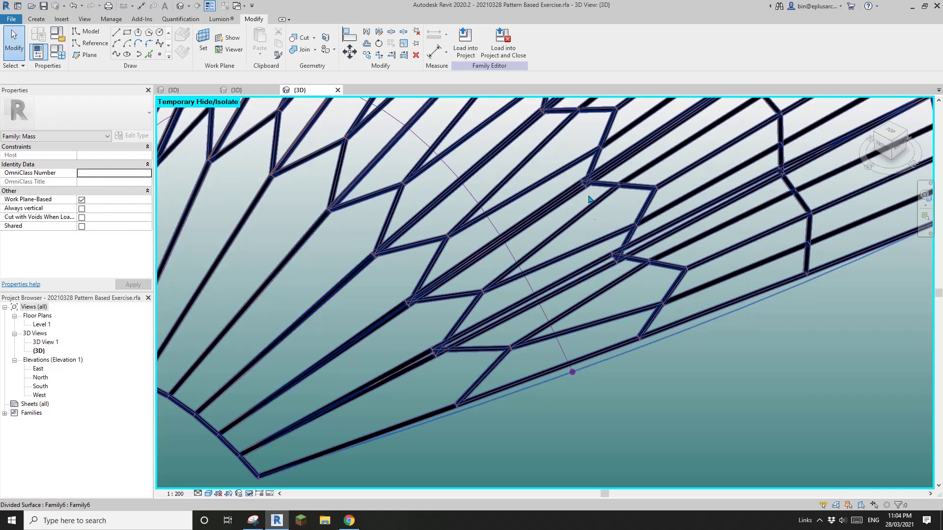
{"action": "middle_click_drag", "start_coordinate": [597, 274], "coordinate": [579, 307]}
{"action": "scroll", "coordinate": [609, 310], "scroll_direction": "down", "scroll_amount": 4}
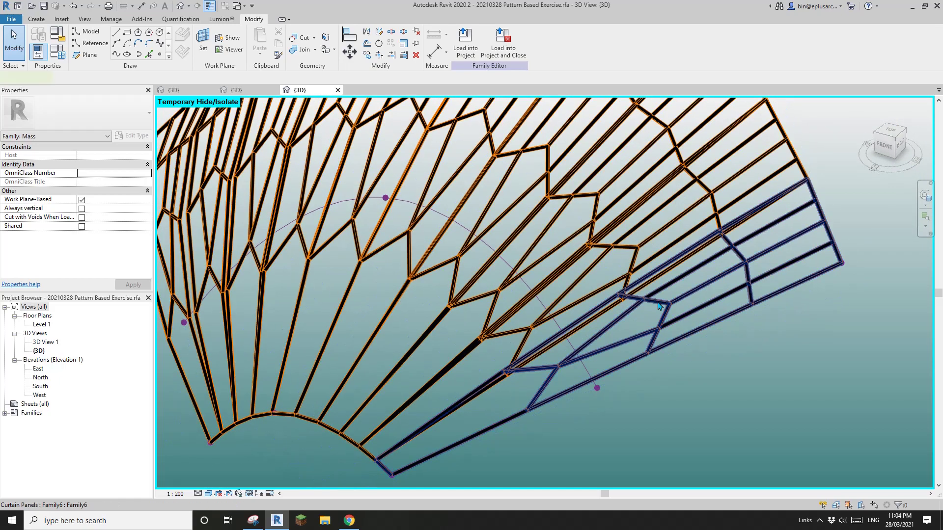
Step: Inspect a single panel at the lower edge of the new patterned surface, and view the whole surface from several angles
{"action": "left_click", "coordinate": [659, 307]}
{"action": "scroll", "coordinate": [621, 297], "scroll_direction": "up", "scroll_amount": 3}
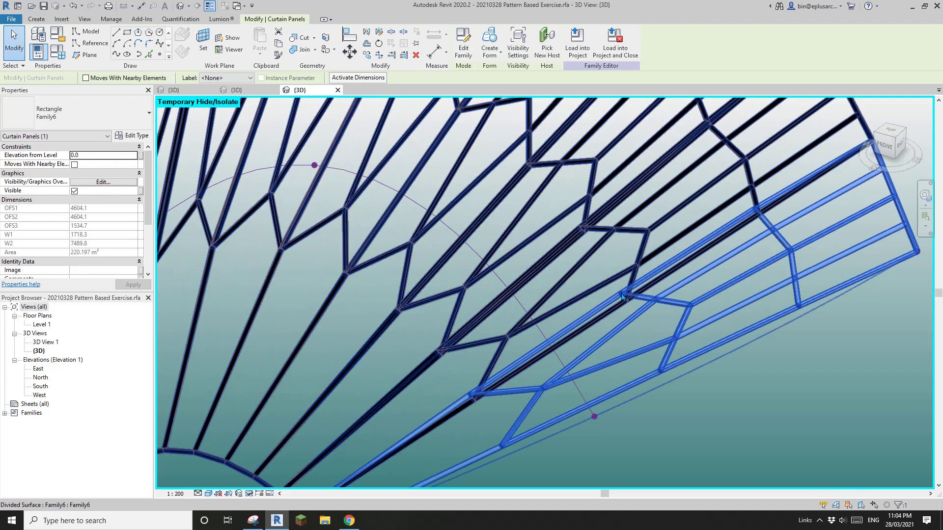
{"action": "scroll", "coordinate": [621, 296], "scroll_direction": "up", "scroll_amount": 2}
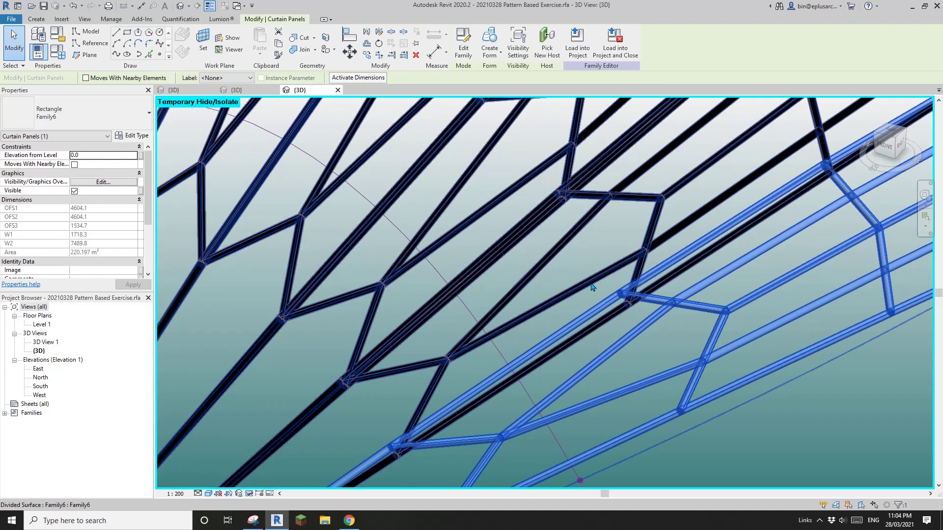
{"action": "scroll", "coordinate": [618, 293], "scroll_direction": "down", "scroll_amount": 6}
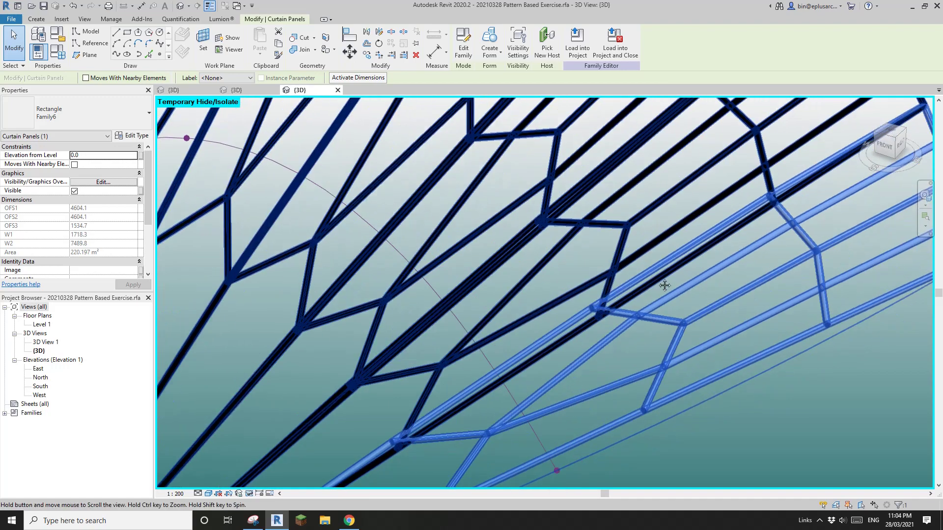
{"action": "key", "text": "Escape"}
{"action": "middle_click_drag", "start_coordinate": [573, 303], "coordinate": [495, 230], "text": "shift"}
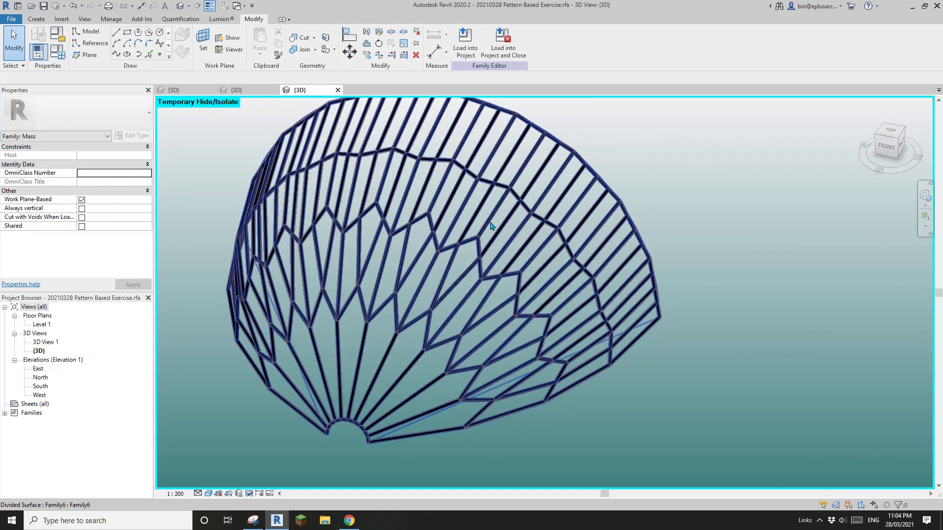
{"action": "scroll", "coordinate": [496, 265], "scroll_direction": "up", "scroll_amount": 5}
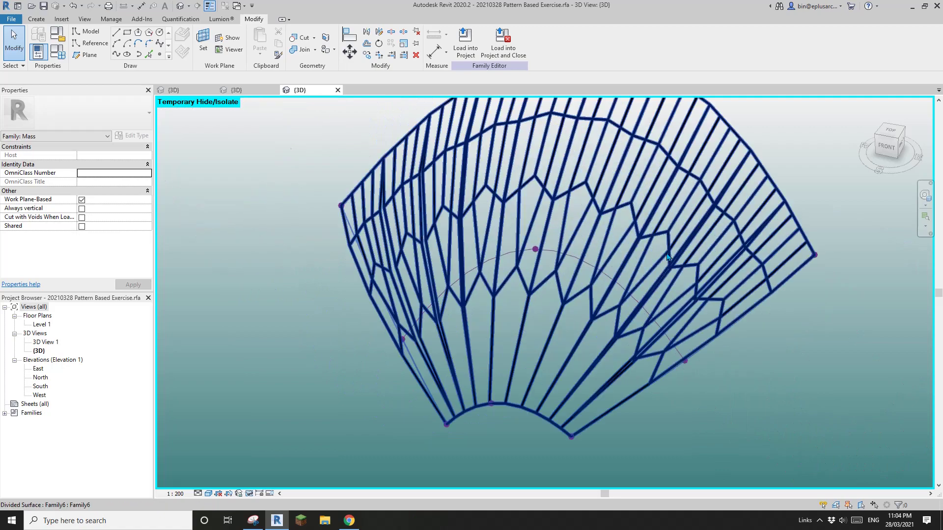
{"action": "middle_click_drag", "start_coordinate": [352, 270], "coordinate": [540, 230], "text": "shift"}
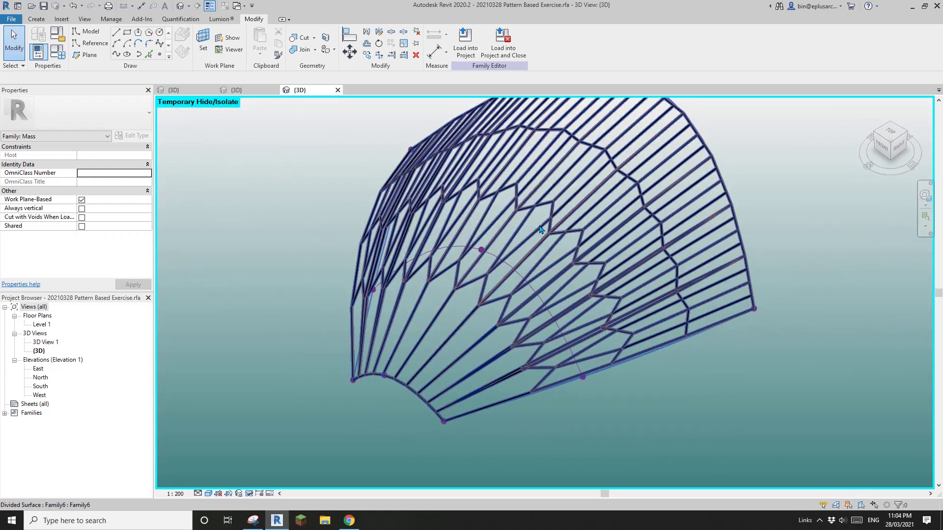
Step: Set the OFFSET type parameter of the new surface's Family6 panels to 0 and accept the duplicate-instance warnings
{"action": "left_click", "coordinate": [539, 224]}
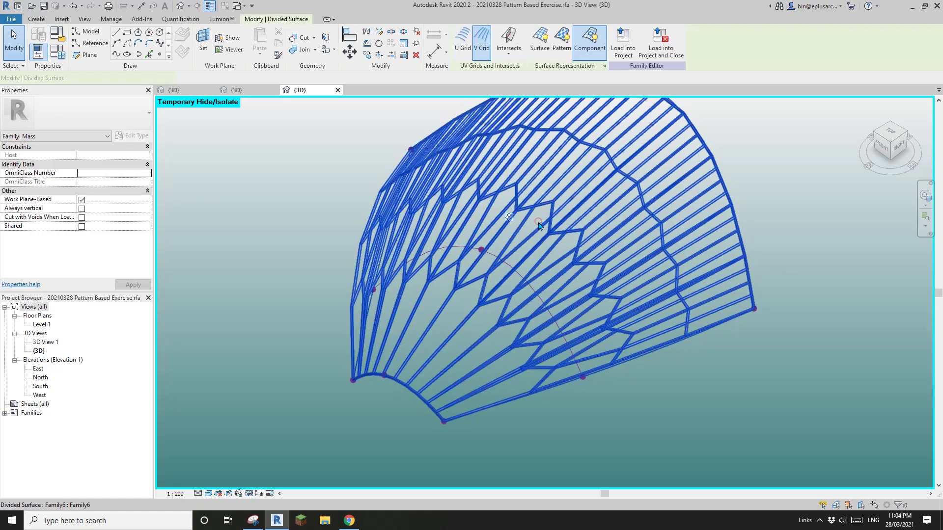
{"action": "left_click", "coordinate": [133, 137]}
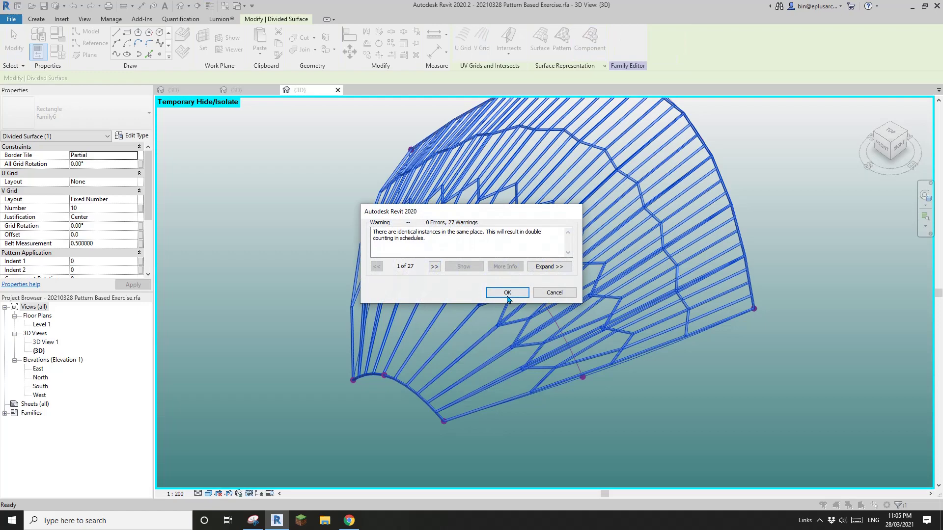
{"action": "left_click", "coordinate": [509, 298]}
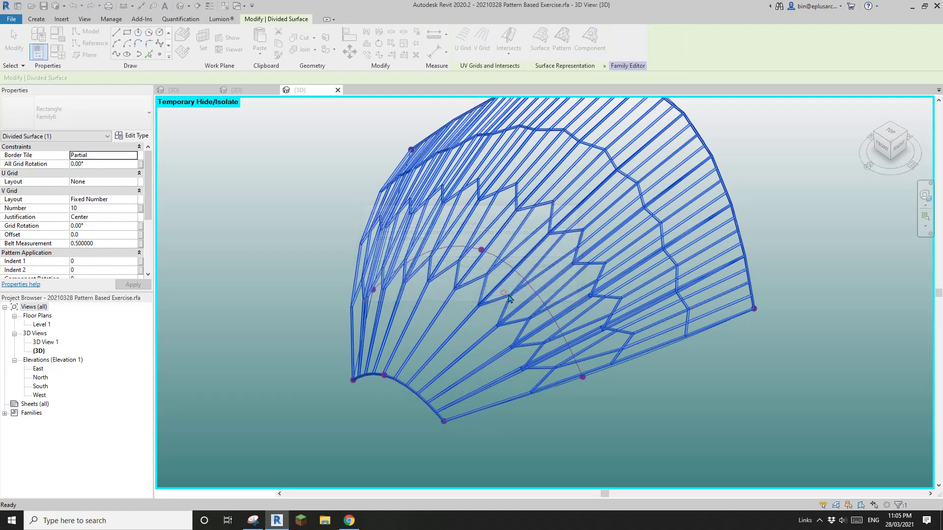
Step: Examine the frame members of the updated patterned surface from the side, the front and above
{"action": "scroll", "coordinate": [565, 344], "scroll_direction": "down", "scroll_amount": 1}
{"action": "left_click", "coordinate": [669, 362]}
{"action": "middle_click_drag", "start_coordinate": [652, 362], "coordinate": [578, 293]}
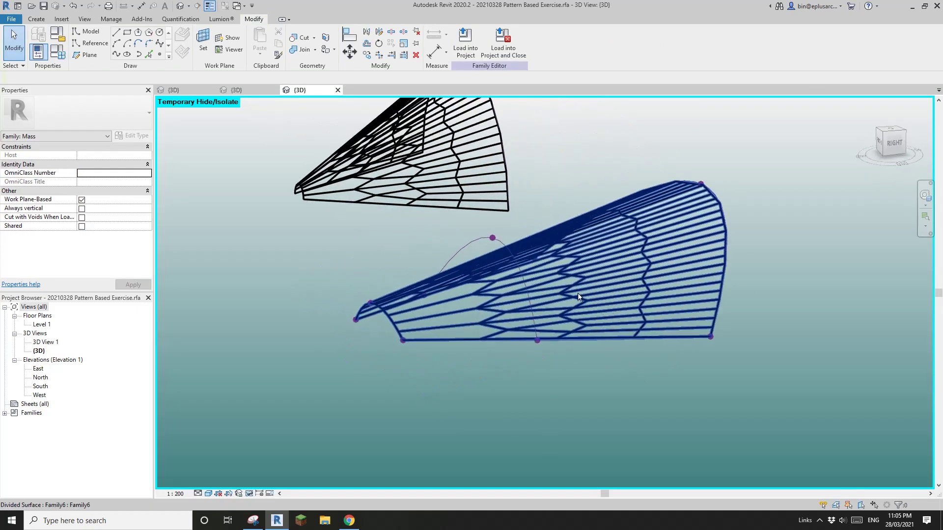
{"action": "left_click", "coordinate": [529, 251]}
{"action": "scroll", "coordinate": [529, 251], "scroll_direction": "up", "scroll_amount": 3}
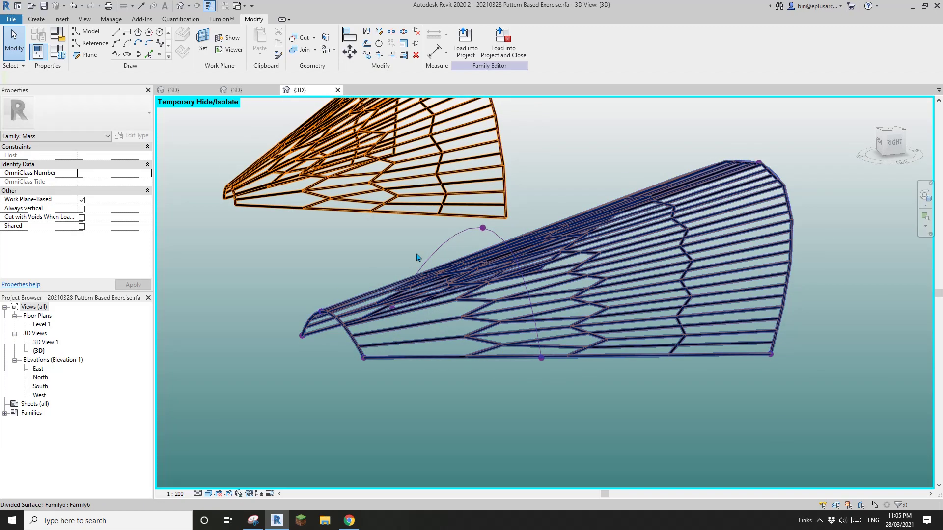
{"action": "middle_click_drag", "start_coordinate": [624, 257], "coordinate": [673, 298], "text": "shift"}
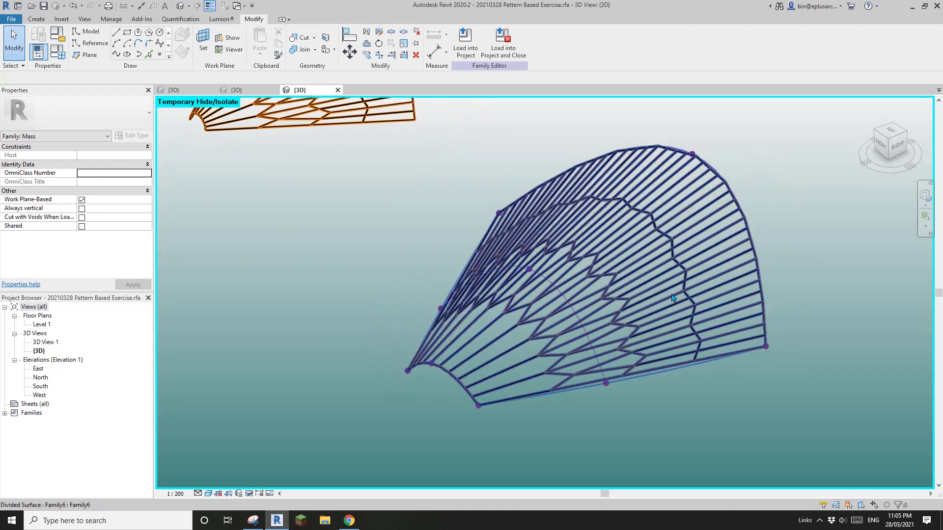
{"action": "left_click", "coordinate": [651, 269]}
{"action": "scroll", "coordinate": [640, 270], "scroll_direction": "up", "scroll_amount": 1}
{"action": "scroll", "coordinate": [592, 277], "scroll_direction": "down", "scroll_amount": 2}
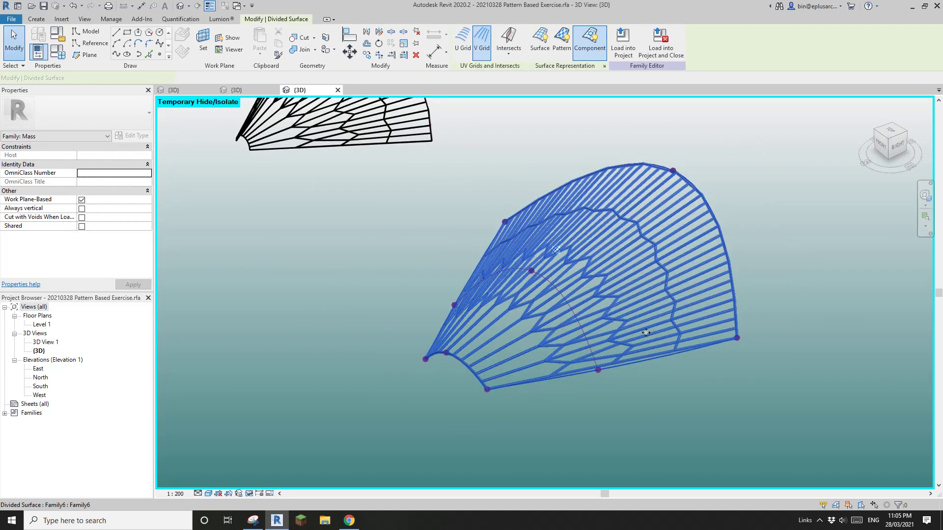
{"action": "scroll", "coordinate": [646, 337], "scroll_direction": "up", "scroll_amount": 2}
{"action": "middle_click_drag", "start_coordinate": [646, 337], "coordinate": [637, 339], "text": "shift"}
{"action": "left_click", "coordinate": [414, 386]}
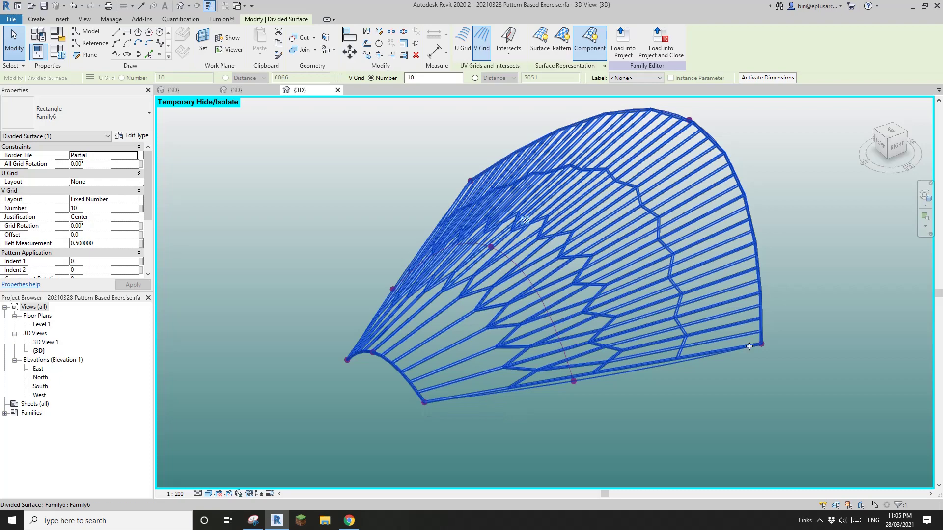
{"action": "middle_click_drag", "start_coordinate": [758, 319], "coordinate": [659, 280], "text": "shift"}
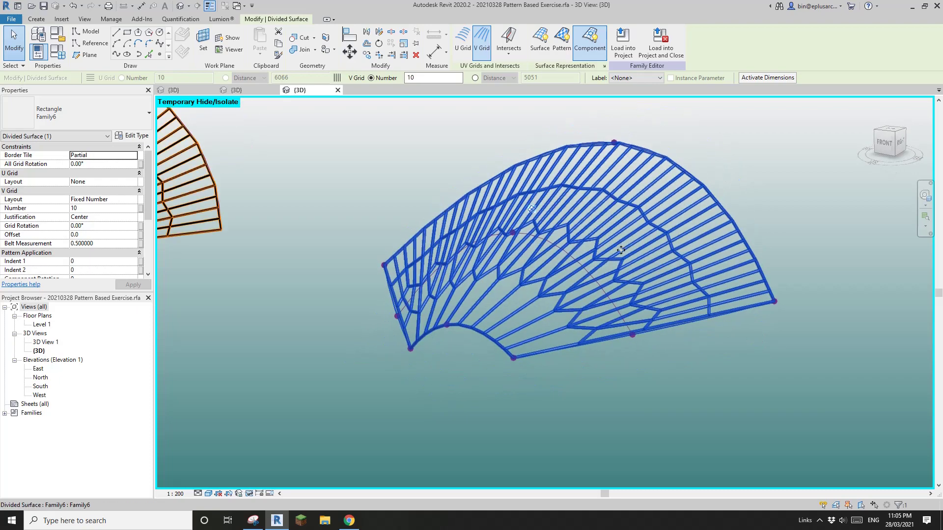
Step: Select the lofted form beneath the patterned surface, view it against the panel frames, and clear the selection
{"action": "key", "text": "Tab"}
{"action": "left_click", "coordinate": [621, 249]}
{"action": "middle_click_drag", "start_coordinate": [620, 250], "coordinate": [648, 266], "text": "shift"}
{"action": "mouse_move", "coordinate": [491, 245]}
{"action": "middle_mouse_down"}
{"action": "mouse_move", "coordinate": [488, 256]}
{"action": "mouse_move", "coordinate": [482, 250]}
{"action": "middle_mouse_up"}
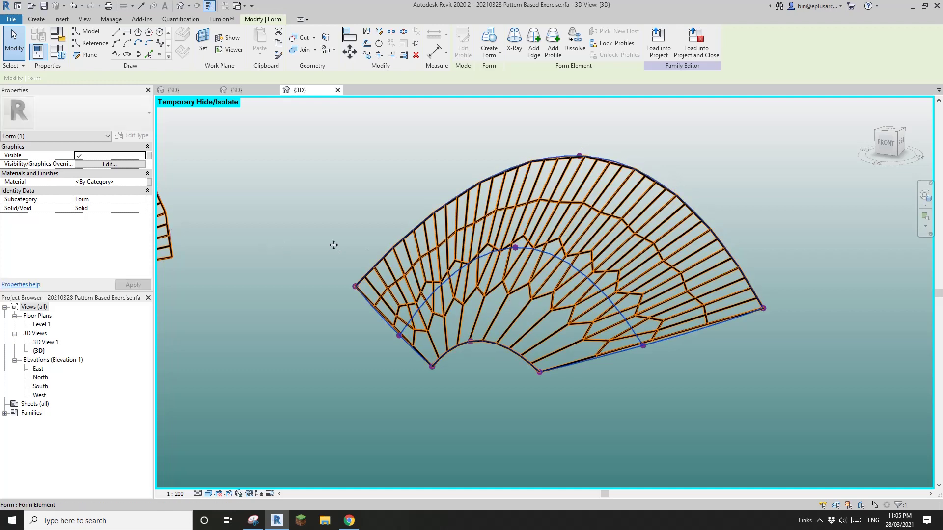
{"action": "key", "text": "Escape"}
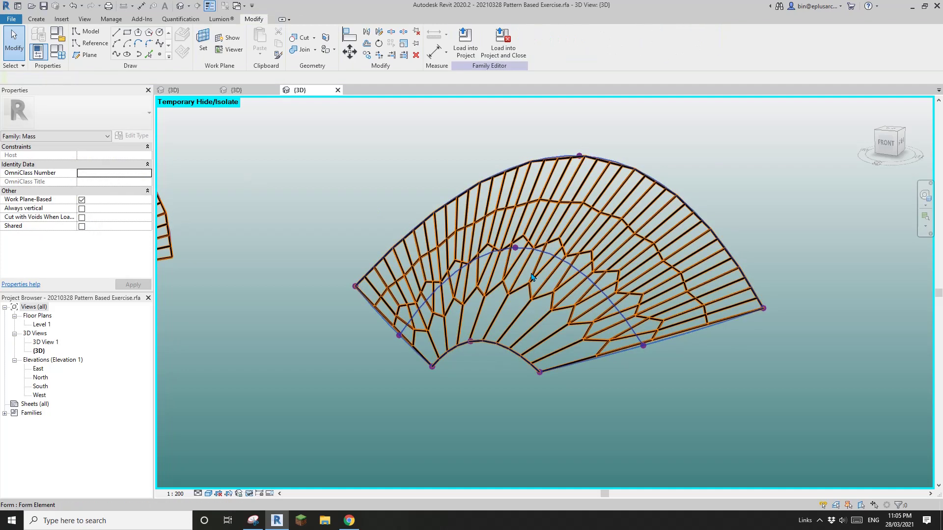
Step: Review the Family6 type properties of one panel in the middle of the new surface without changing them
{"action": "left_click", "coordinate": [531, 277]}
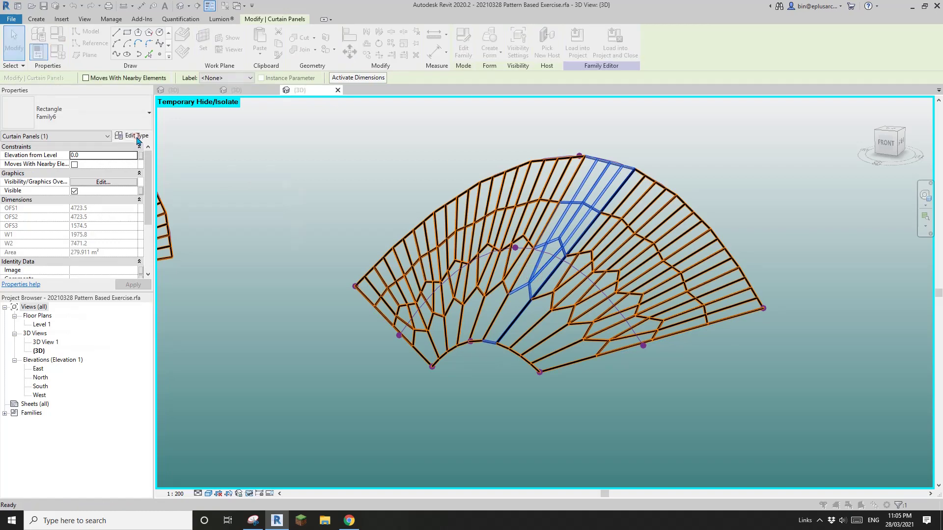
{"action": "left_click", "coordinate": [137, 137]}
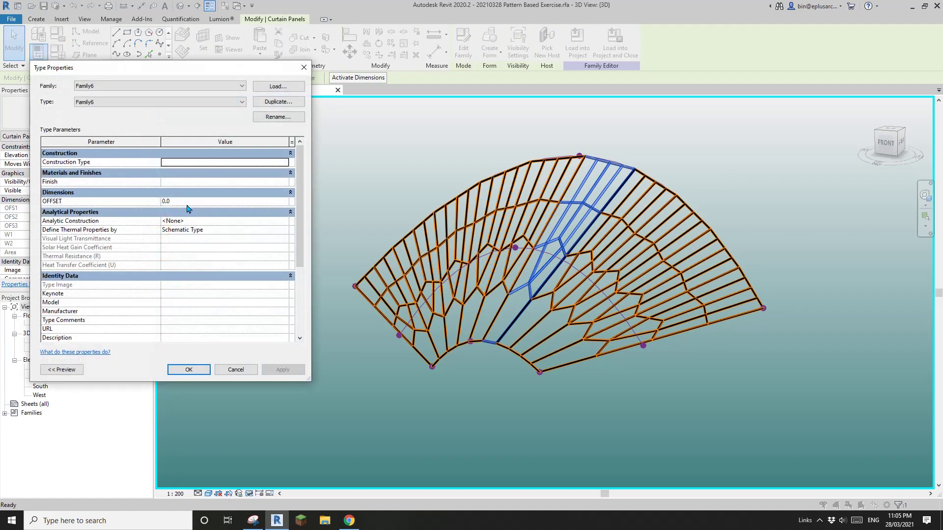
{"action": "left_click", "coordinate": [303, 69]}
{"action": "left_click", "coordinate": [543, 301]}
Step: Remove the patterned panels from the new lofted form
{"action": "middle_click_drag", "start_coordinate": [543, 301], "coordinate": [440, 239], "text": "shift"}
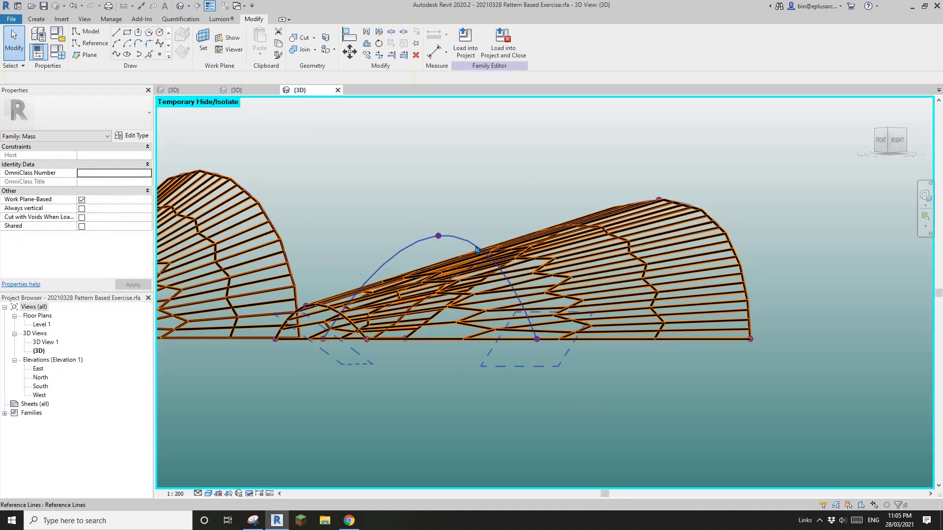
{"action": "scroll", "coordinate": [470, 254], "scroll_direction": "up", "scroll_amount": 1}
{"action": "middle_click_drag", "start_coordinate": [585, 271], "coordinate": [444, 309], "text": "shift"}
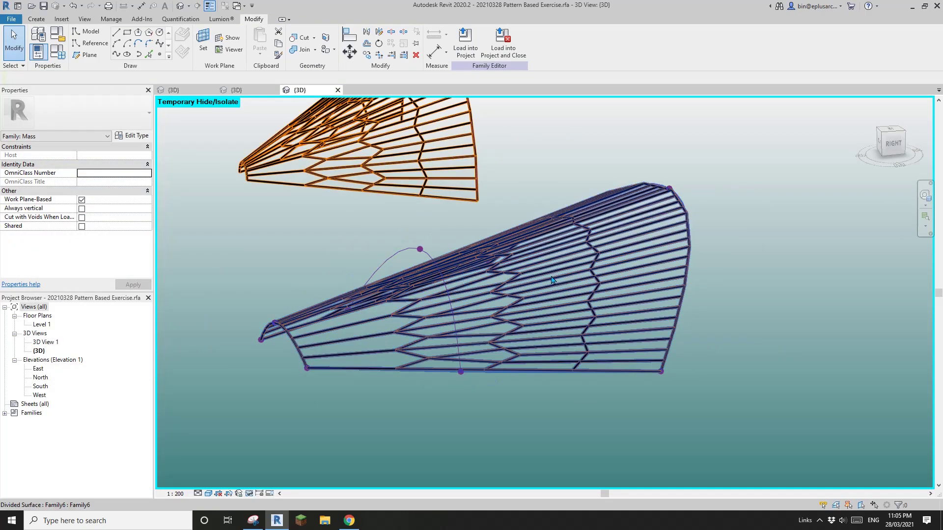
{"action": "middle_click_drag", "start_coordinate": [552, 281], "coordinate": [567, 295], "text": "shift"}
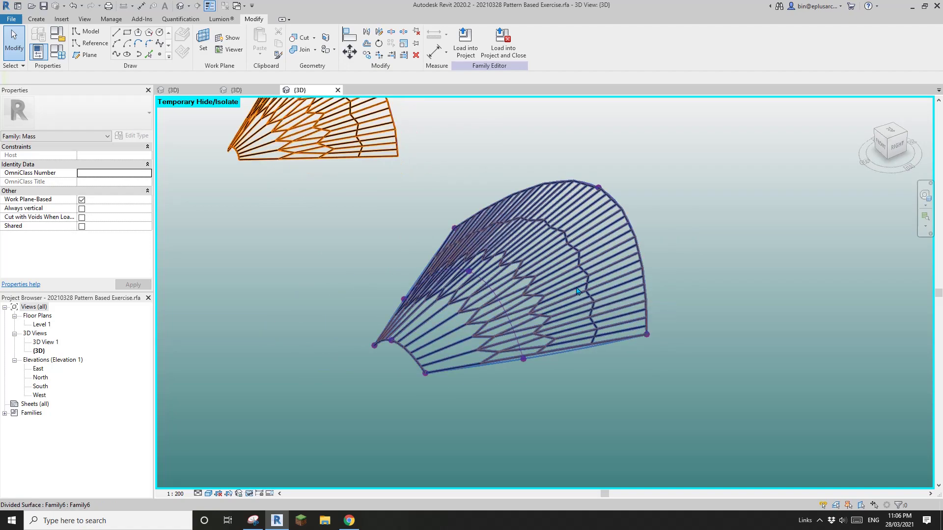
{"action": "middle_click_drag", "start_coordinate": [577, 291], "coordinate": [585, 338], "text": "shift"}
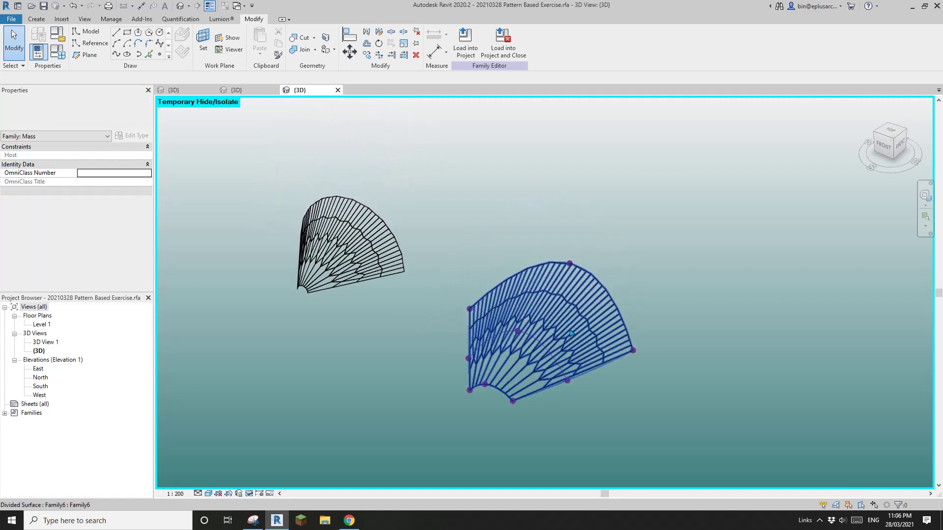
{"action": "left_click", "coordinate": [585, 337]}
{"action": "scroll", "coordinate": [616, 306], "scroll_direction": "up", "scroll_amount": 1}
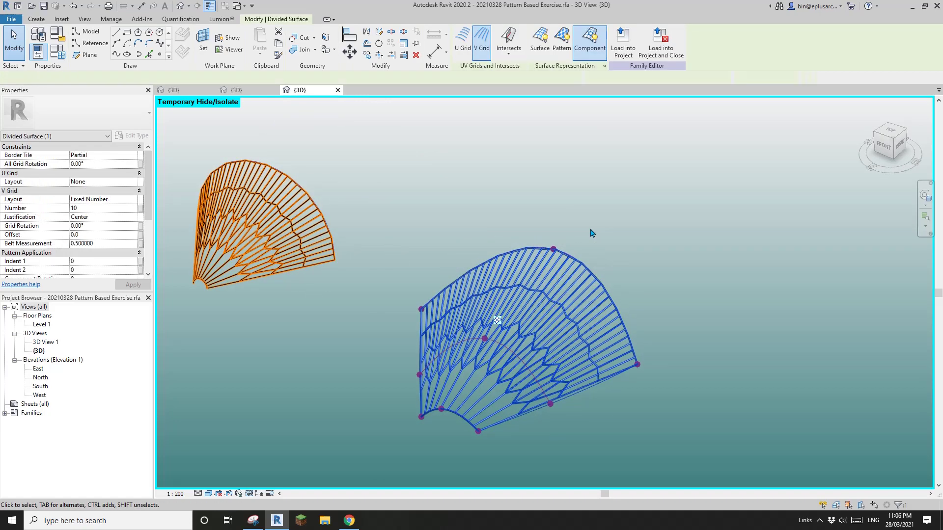
{"action": "left_click", "coordinate": [570, 317]}
{"action": "key", "text": "Escape"}
Step: Compare the plain lofted form with the original patterned surface beside it
{"action": "middle_click_drag", "start_coordinate": [543, 307], "coordinate": [515, 338], "text": "shift"}
{"action": "scroll", "coordinate": [420, 244], "scroll_direction": "up", "scroll_amount": 3}
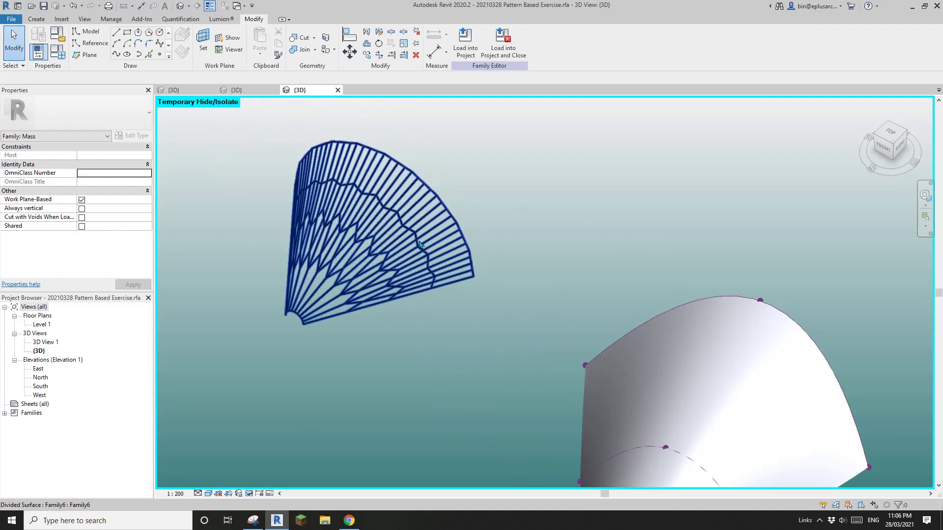
{"action": "scroll", "coordinate": [396, 279], "scroll_direction": "up", "scroll_amount": 2}
{"action": "scroll", "coordinate": [379, 280], "scroll_direction": "down", "scroll_amount": 5}
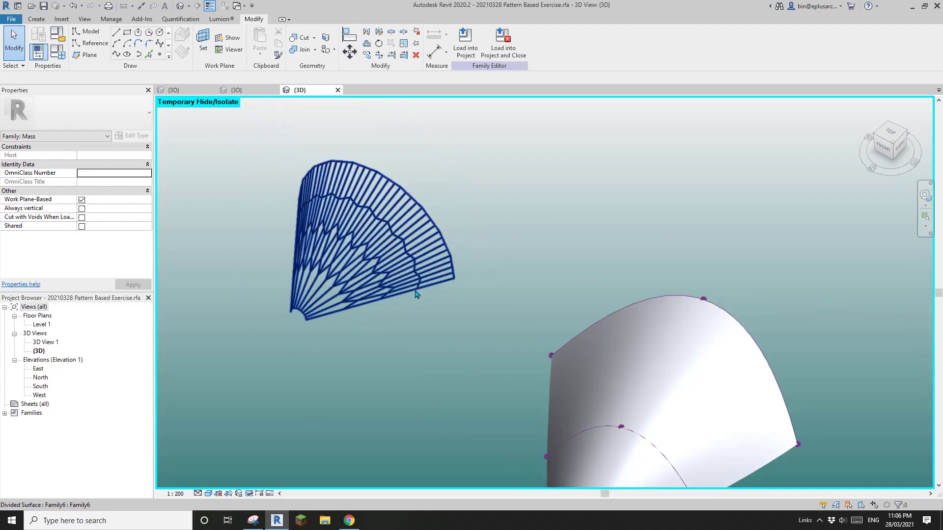
{"action": "middle_click_drag", "start_coordinate": [507, 349], "coordinate": [410, 242]}
{"action": "middle_click_drag", "start_coordinate": [425, 286], "coordinate": [391, 279]}
Step: Create a new family from the Metric Generic Model Adaptive.rft template
{"action": "left_click", "coordinate": [11, 18]}
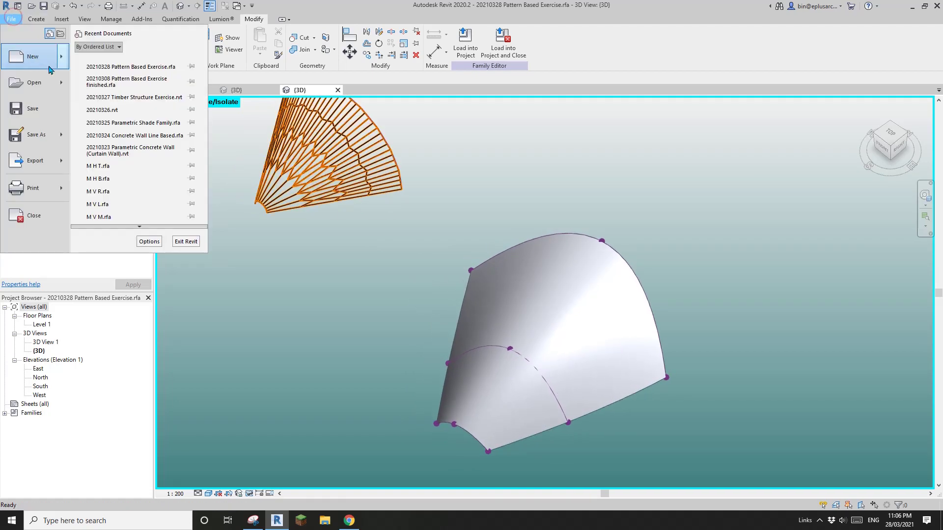
{"action": "mouse_move", "coordinate": [22, 61]}
{"action": "left_click", "coordinate": [107, 84]}
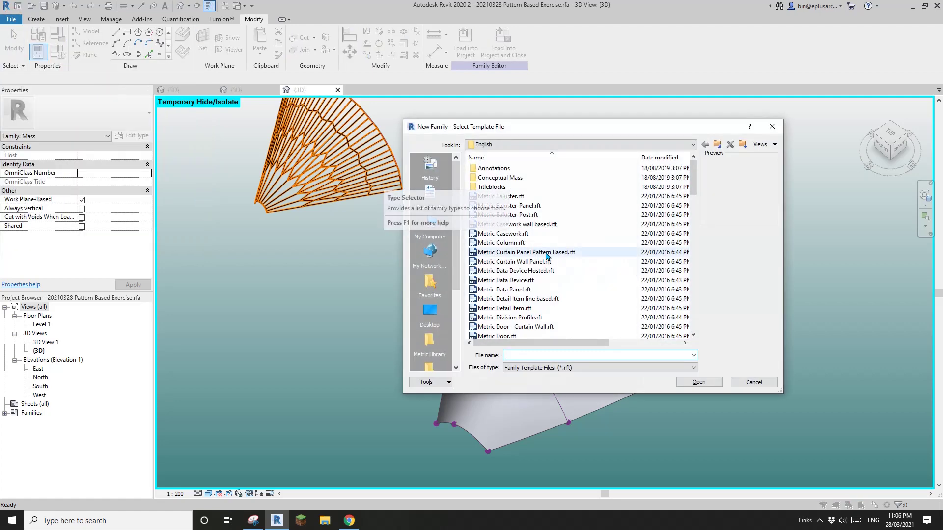
{"action": "scroll", "coordinate": [620, 304], "scroll_direction": "down", "scroll_amount": 5}
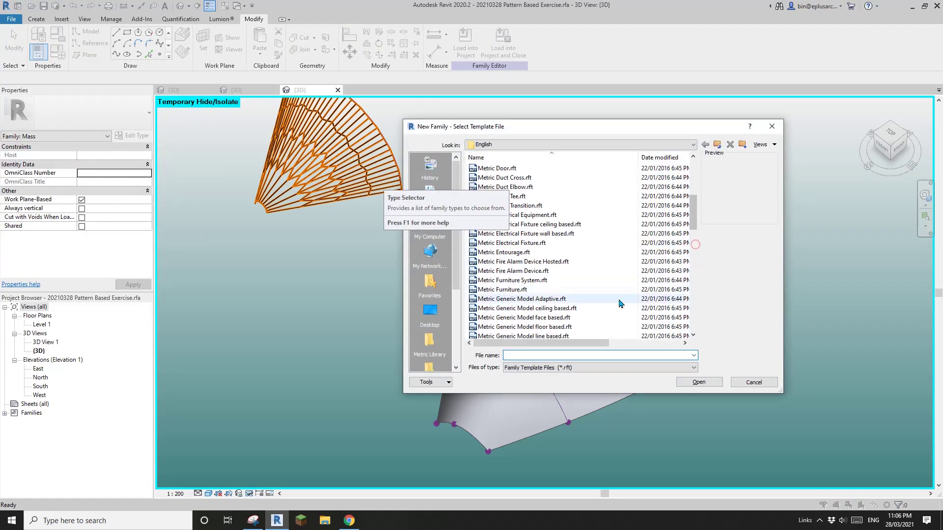
{"action": "left_click", "coordinate": [550, 300]}
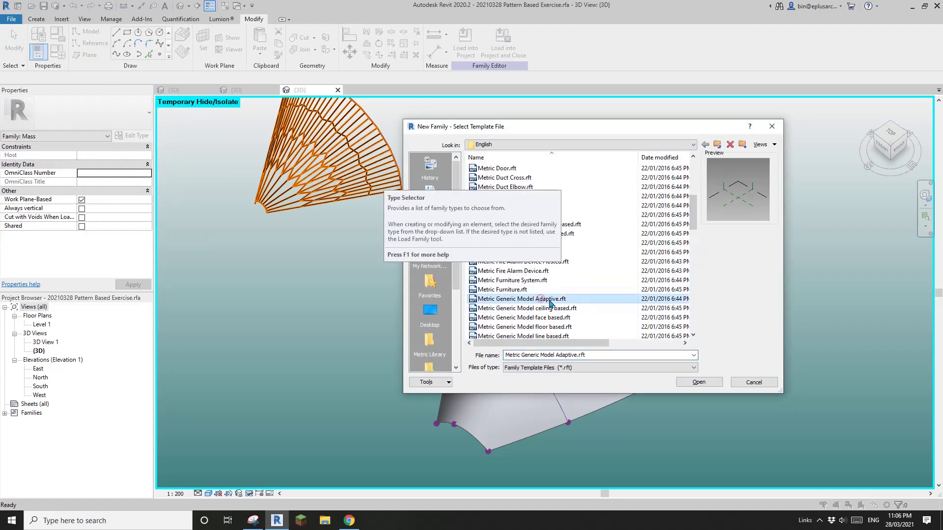
{"action": "left_click", "coordinate": [708, 386]}
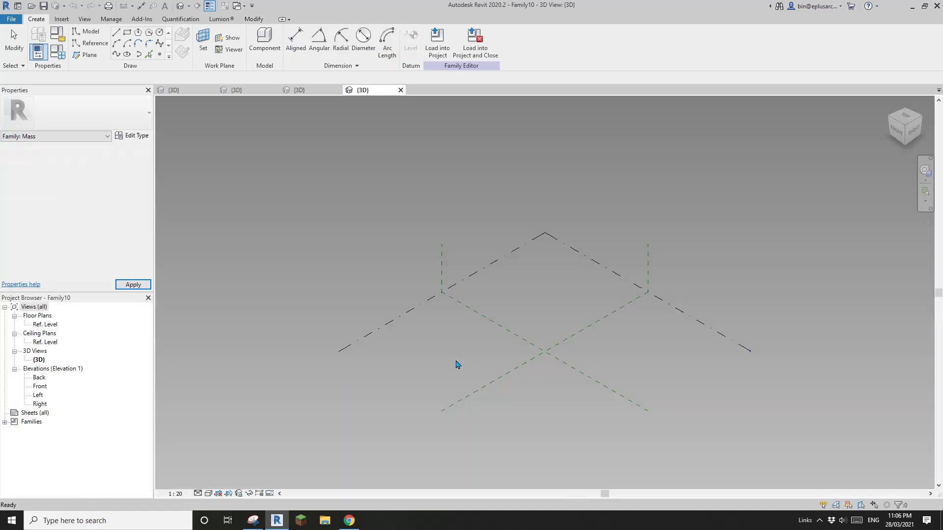
Step: Switch to Snipping Tool, outline one panel on the reference image with the custom pen, and mark points along its edges with the red pen
{"action": "left_click", "coordinate": [254, 525]}
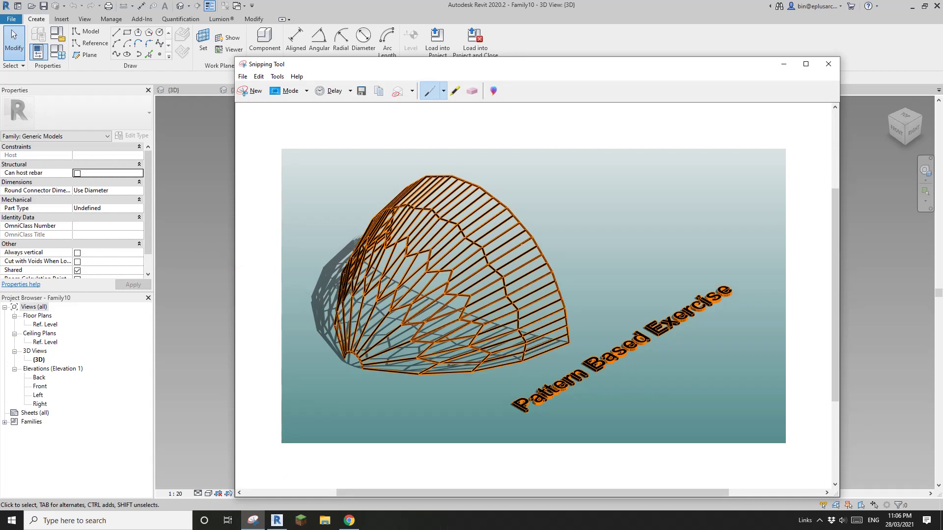
{"action": "left_click", "coordinate": [444, 92]}
{"action": "left_click", "coordinate": [447, 138]}
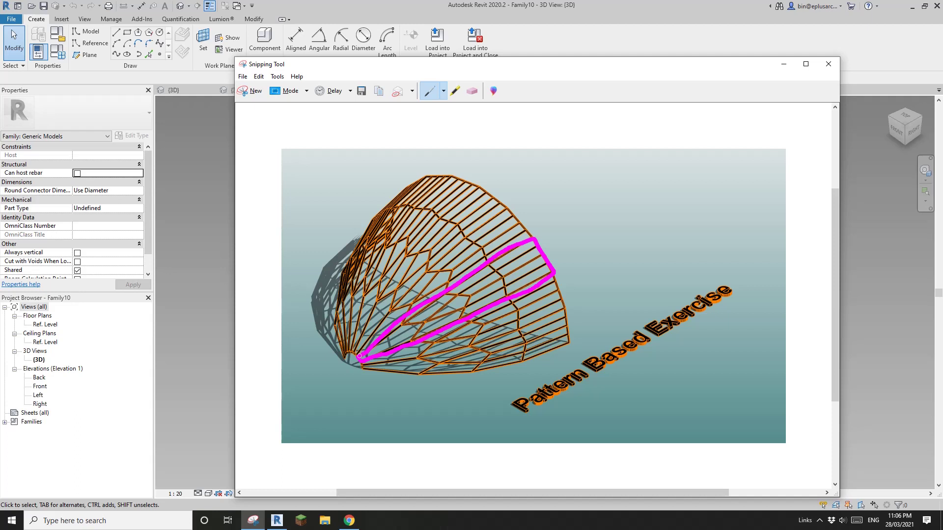
{"action": "left_click", "coordinate": [444, 92]}
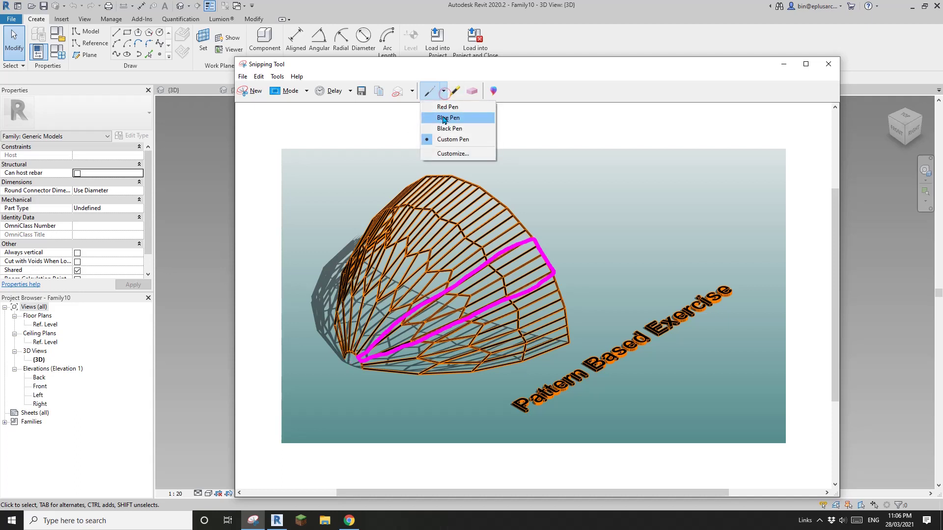
{"action": "left_click", "coordinate": [448, 107]}
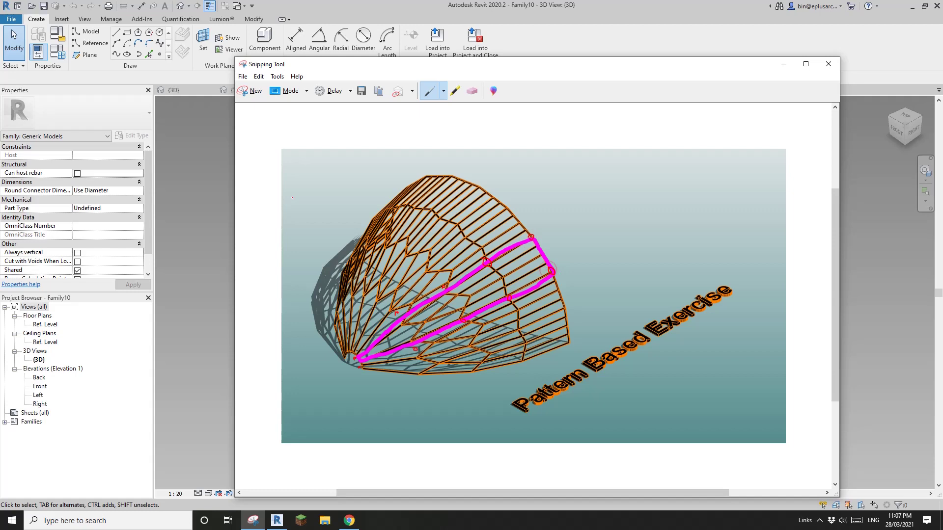
Step: Return to the adaptive family in Revit and place ten reference points in two roughly parallel rows of five on the Ref. Level
{"action": "left_click", "coordinate": [228, 234]}
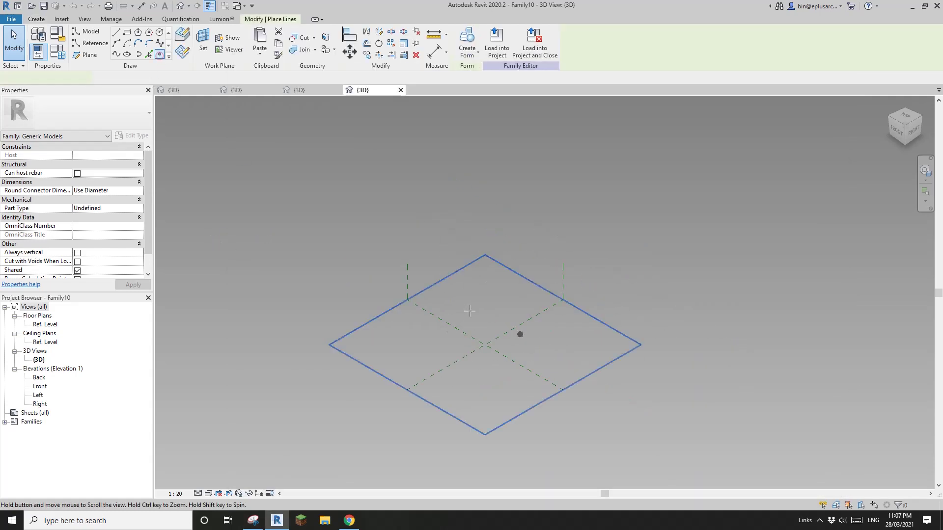
{"action": "middle_click_drag", "start_coordinate": [469, 311], "coordinate": [391, 298]}
{"action": "scroll", "coordinate": [351, 346], "scroll_direction": "up", "scroll_amount": 4}
{"action": "left_click", "coordinate": [290, 333]}
{"action": "left_click", "coordinate": [317, 351]}
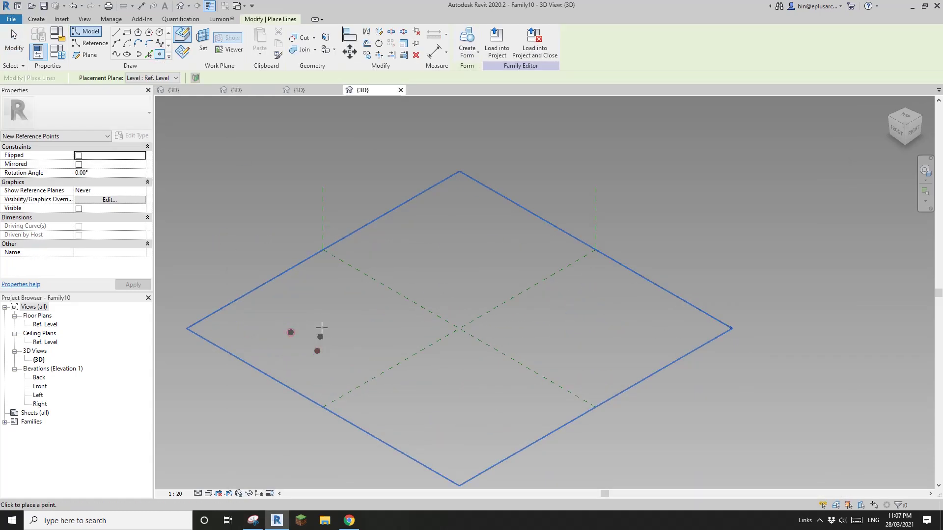
{"action": "left_click", "coordinate": [350, 299]}
{"action": "left_click", "coordinate": [373, 307]}
{"action": "left_click", "coordinate": [433, 283]}
{"action": "key", "text": "Escape"}
{"action": "key", "text": "Escape"}
Step: Make all ten reference points adaptive
{"action": "left_click_drag", "start_coordinate": [219, 202], "coordinate": [517, 386]}
{"action": "left_click", "coordinate": [512, 42]}
{"action": "middle_click_drag", "start_coordinate": [516, 246], "coordinate": [498, 287], "text": "shift"}
{"action": "key", "text": "Escape"}
{"action": "scroll", "coordinate": [432, 319], "scroll_direction": "up", "scroll_amount": 6}
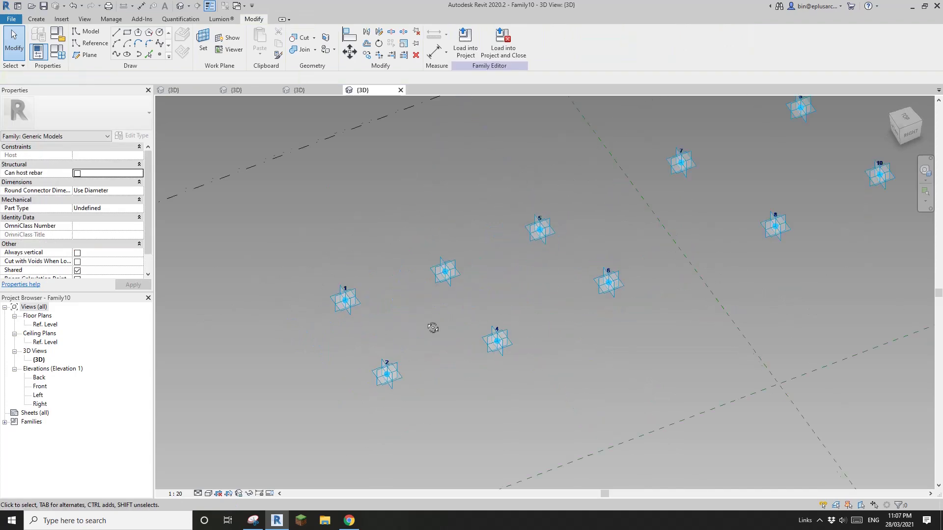
{"action": "scroll", "coordinate": [393, 334], "scroll_direction": "down", "scroll_amount": 2}
{"action": "mouse_move", "coordinate": [407, 336]}
{"action": "middle_mouse_down"}
{"action": "mouse_move", "coordinate": [391, 340]}
{"action": "mouse_move", "coordinate": [414, 349]}
{"action": "middle_mouse_up"}
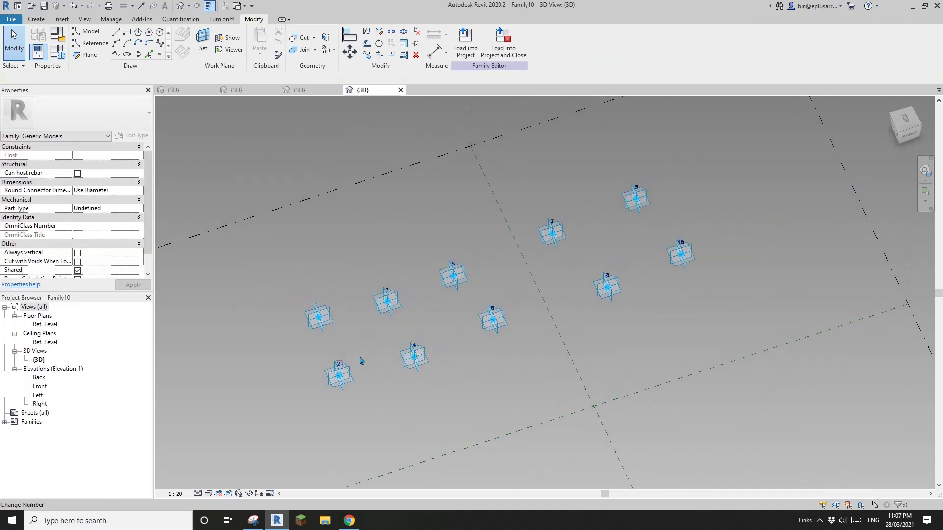
Step: Connect adaptive point 1 to points 2 and 3 with separate spline through points segments, setting each as a reference line
{"action": "middle_click_drag", "start_coordinate": [378, 310], "coordinate": [384, 322]}
{"action": "left_click_drag", "start_coordinate": [305, 312], "coordinate": [352, 398]}
{"action": "middle_click_drag", "start_coordinate": [352, 398], "coordinate": [366, 406], "text": "shift"}
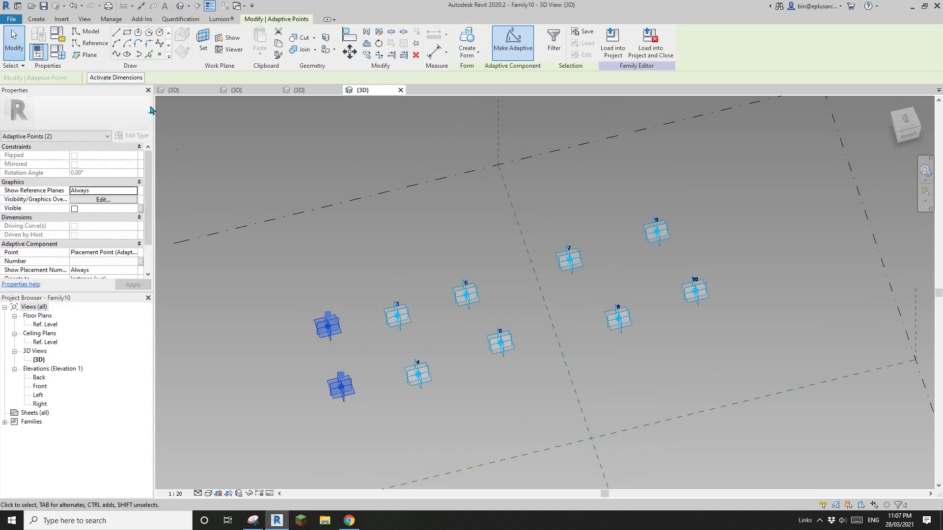
{"action": "left_click", "coordinate": [116, 54]}
{"action": "left_click", "coordinate": [79, 227]}
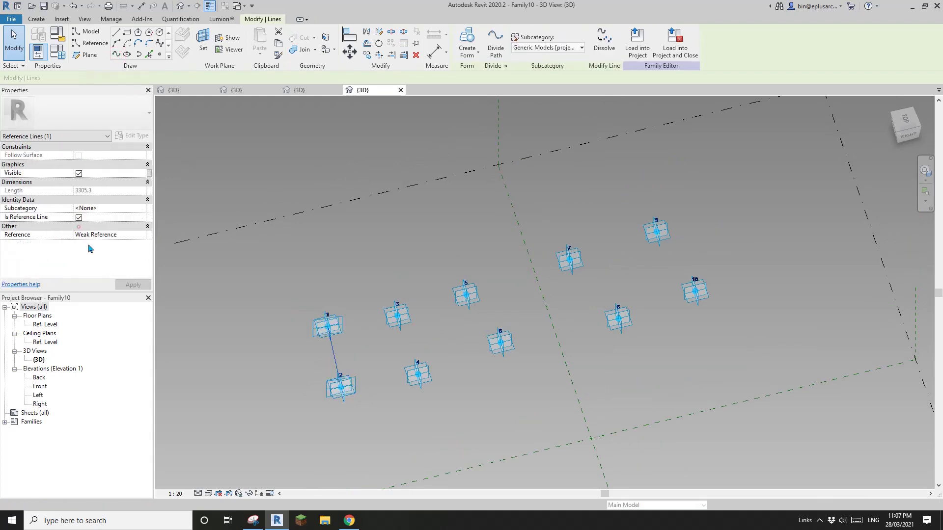
{"action": "middle_click_drag", "start_coordinate": [252, 301], "coordinate": [211, 282]}
{"action": "left_click_drag", "start_coordinate": [253, 257], "coordinate": [389, 330]}
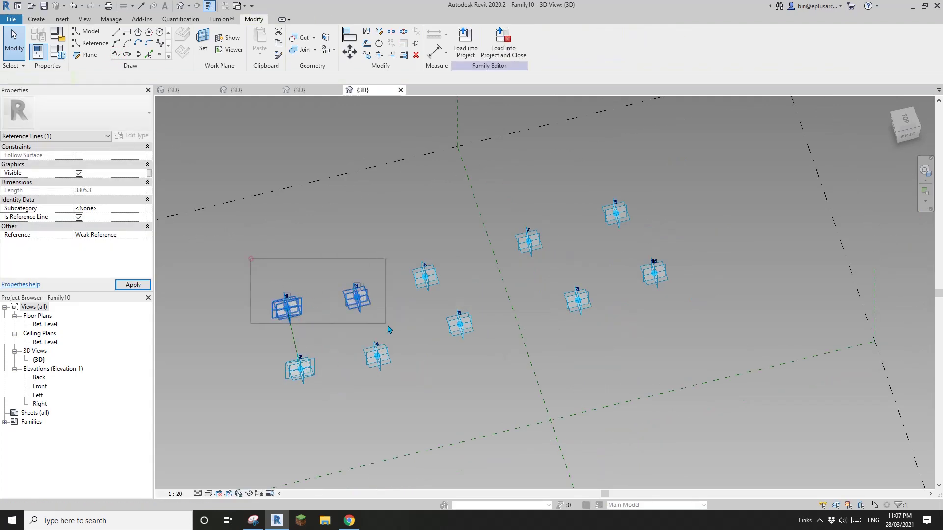
{"action": "left_click", "coordinate": [118, 57]}
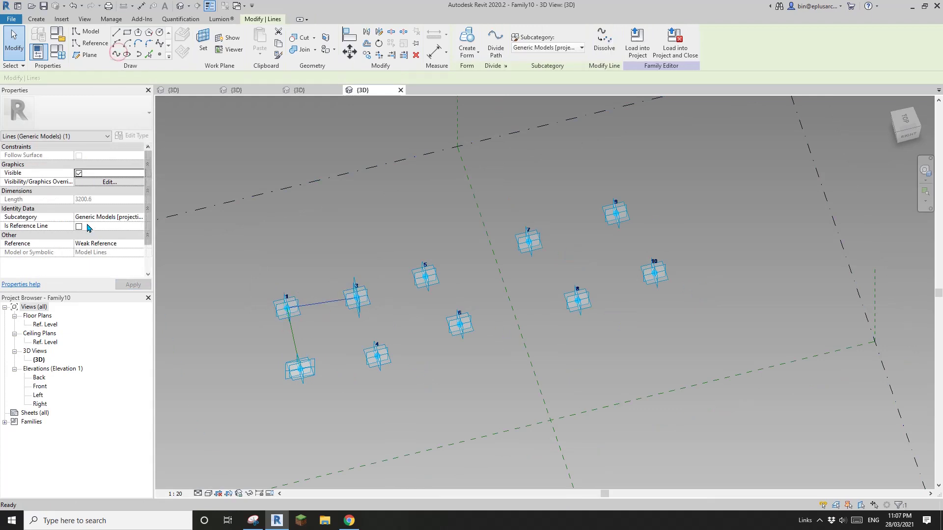
{"action": "left_click", "coordinate": [78, 227]}
Step: Connect adaptive points 3 to 5 and 5 to 7 with spline through points segments, setting each as a reference line
{"action": "middle_click_drag", "start_coordinate": [388, 237], "coordinate": [358, 221]}
{"action": "left_click_drag", "start_coordinate": [280, 221], "coordinate": [432, 312]}
{"action": "left_click", "coordinate": [116, 54]}
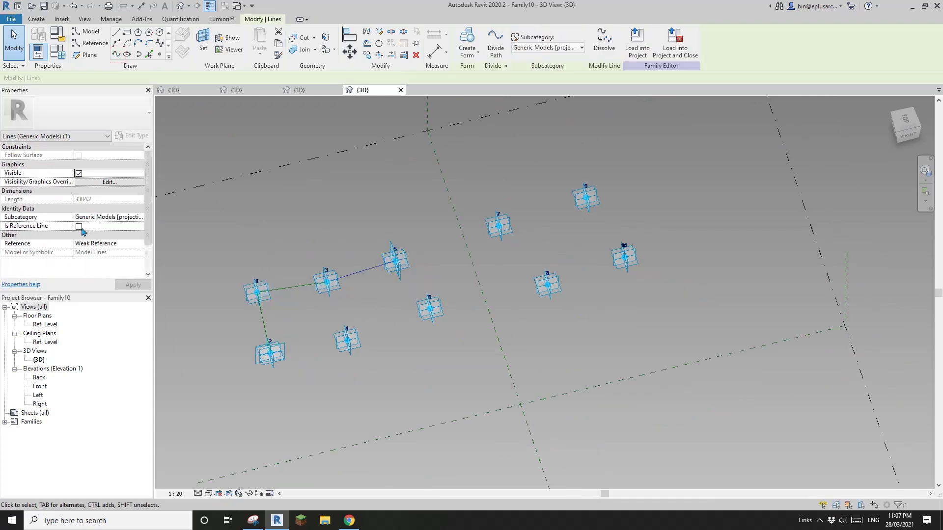
{"action": "left_click", "coordinate": [79, 226]}
{"action": "key", "text": "Escape"}
{"action": "left_click_drag", "start_coordinate": [360, 213], "coordinate": [431, 269]}
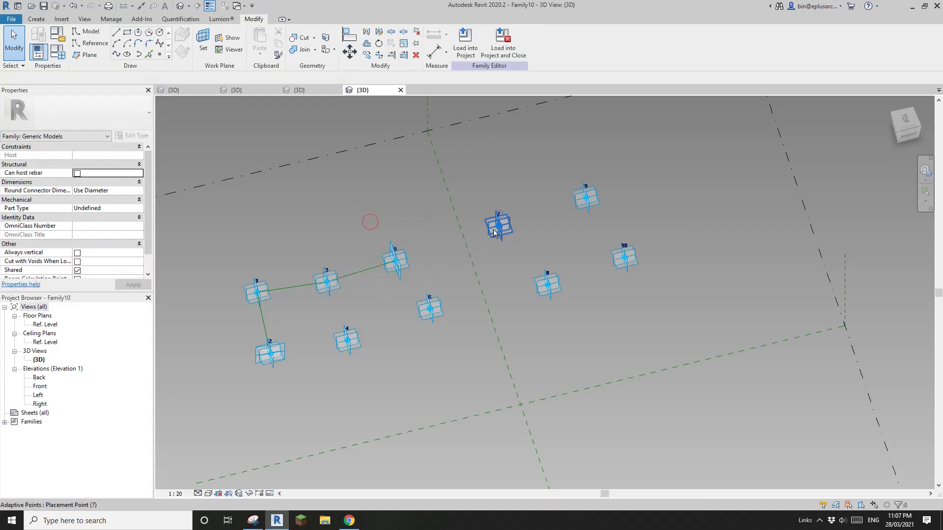
{"action": "left_click", "coordinate": [493, 228]}
{"action": "left_click", "coordinate": [408, 261], "text": "ctrl"}
{"action": "left_click", "coordinate": [116, 55]}
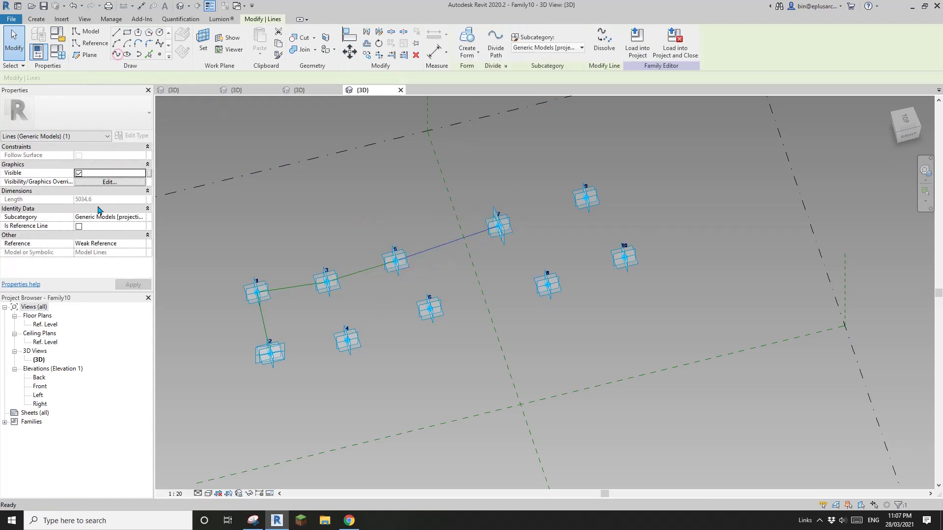
{"action": "left_click", "coordinate": [79, 227]}
Step: Connect adaptive points 7 to 9 and 9 to 10 with spline through points segments, setting each as a reference line
{"action": "scroll", "coordinate": [502, 207], "scroll_direction": "up", "scroll_amount": 2}
{"action": "left_click_drag", "start_coordinate": [459, 152], "coordinate": [631, 279]}
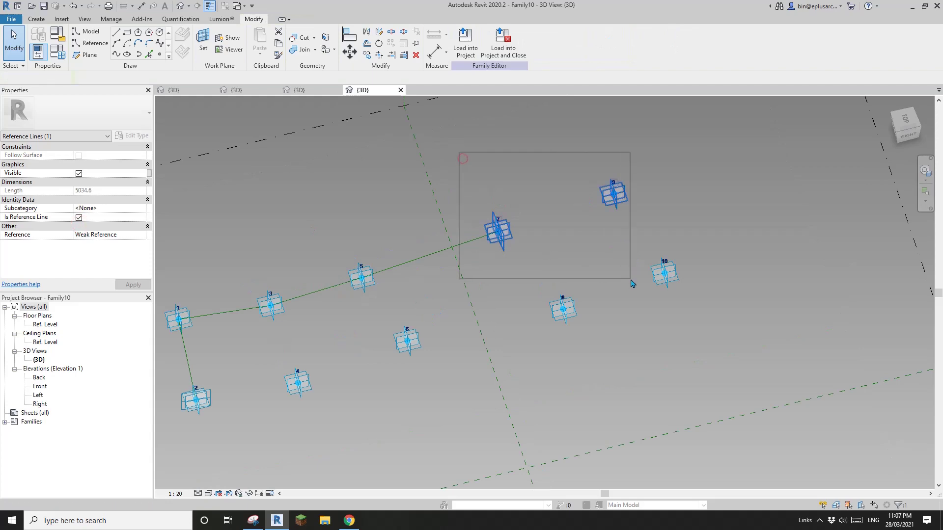
{"action": "left_click", "coordinate": [116, 54]}
{"action": "left_click", "coordinate": [78, 227]}
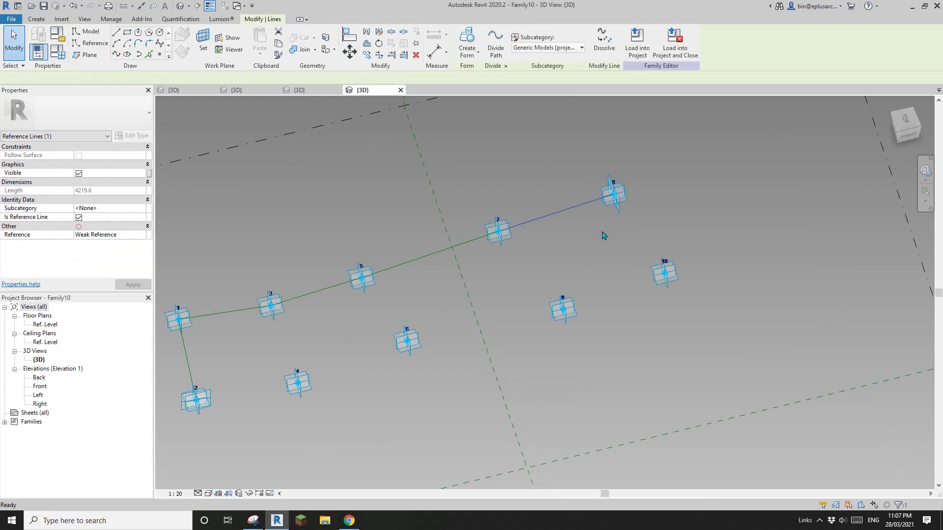
{"action": "left_click_drag", "start_coordinate": [596, 175], "coordinate": [752, 316]}
{"action": "left_click", "coordinate": [116, 54]}
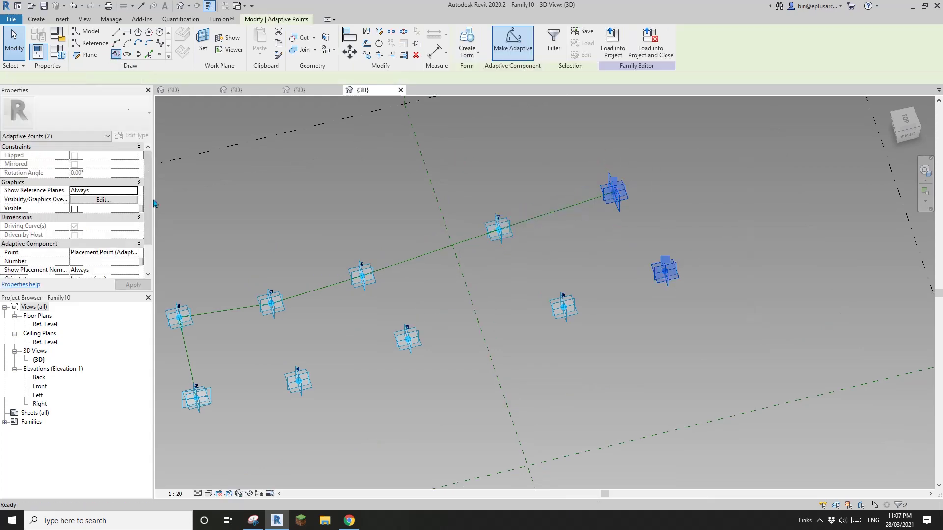
{"action": "left_click", "coordinate": [79, 227]}
Step: Connect adaptive points 10 to 8 and 8 to 6 with spline through points segments, setting each as a reference line
{"action": "left_click_drag", "start_coordinate": [536, 252], "coordinate": [718, 366]}
{"action": "left_click", "coordinate": [117, 54]}
{"action": "left_click", "coordinate": [78, 226]}
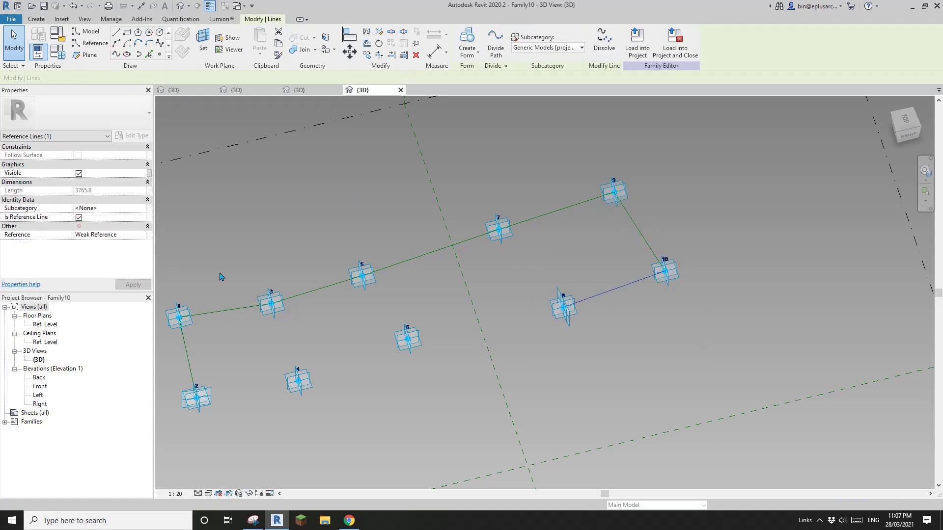
{"action": "left_click", "coordinate": [409, 338]}
{"action": "left_click", "coordinate": [563, 307], "text": "ctrl"}
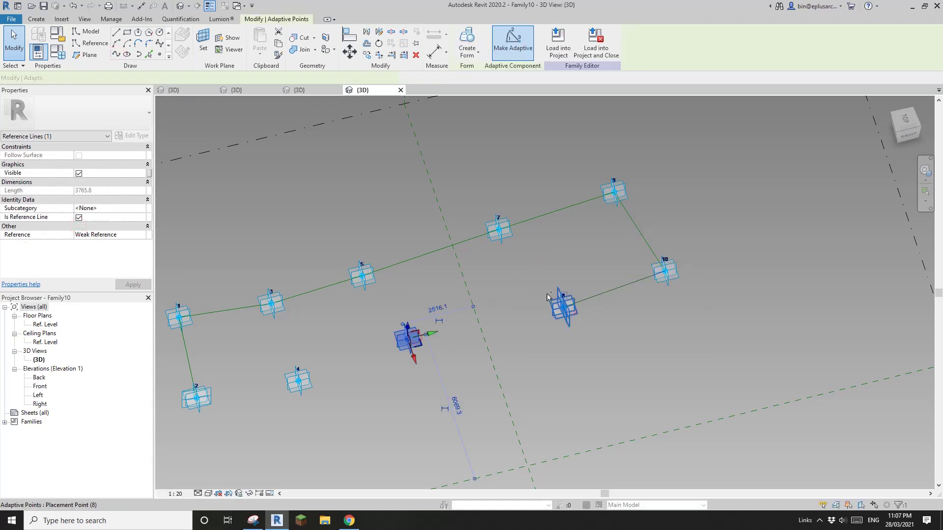
{"action": "left_click", "coordinate": [116, 55]}
{"action": "left_click", "coordinate": [79, 245]}
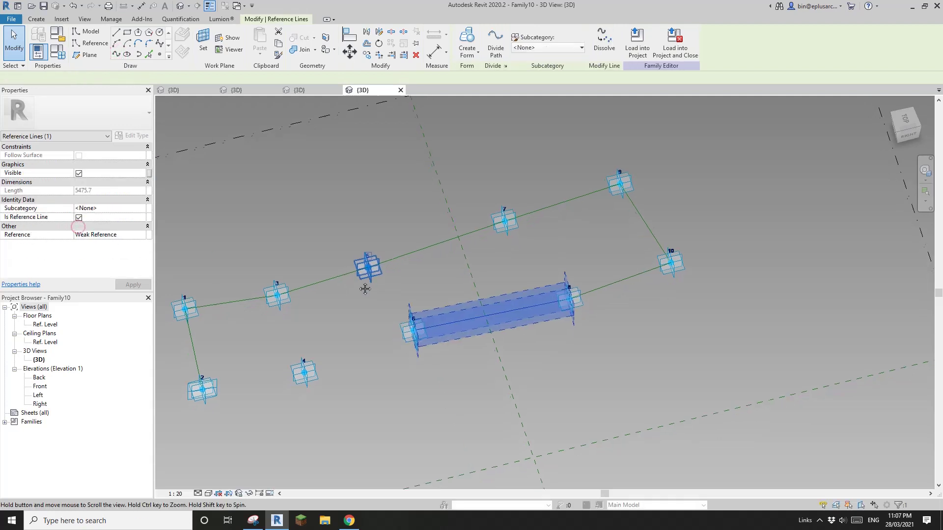
Step: Close the outline by connecting adaptive points 6 to 4 and 4 to 2 with spline through points reference lines
{"action": "left_click", "coordinate": [317, 373]}
{"action": "left_click", "coordinate": [415, 330], "text": "ctrl"}
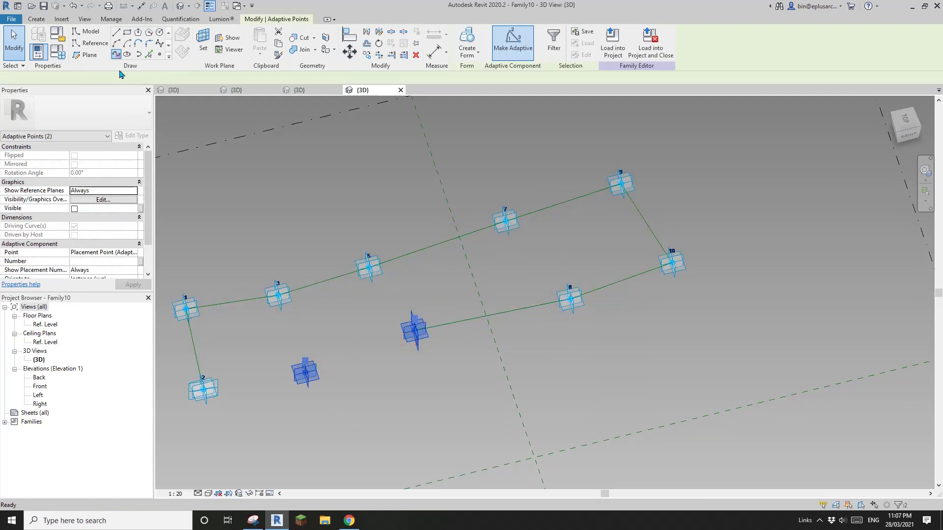
{"action": "left_click", "coordinate": [116, 54]}
{"action": "left_click", "coordinate": [79, 226]}
{"action": "left_click", "coordinate": [203, 390]}
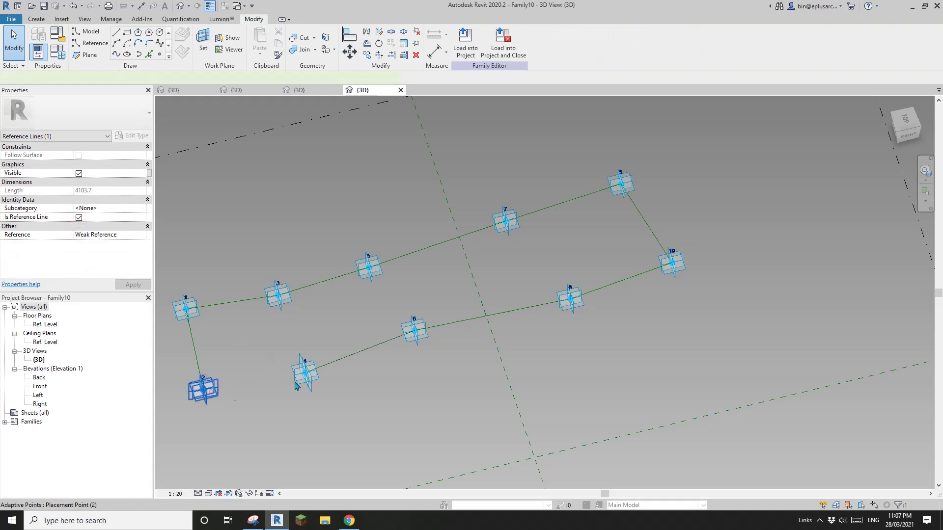
{"action": "left_click", "coordinate": [305, 373], "text": "ctrl"}
{"action": "left_click", "coordinate": [117, 55]}
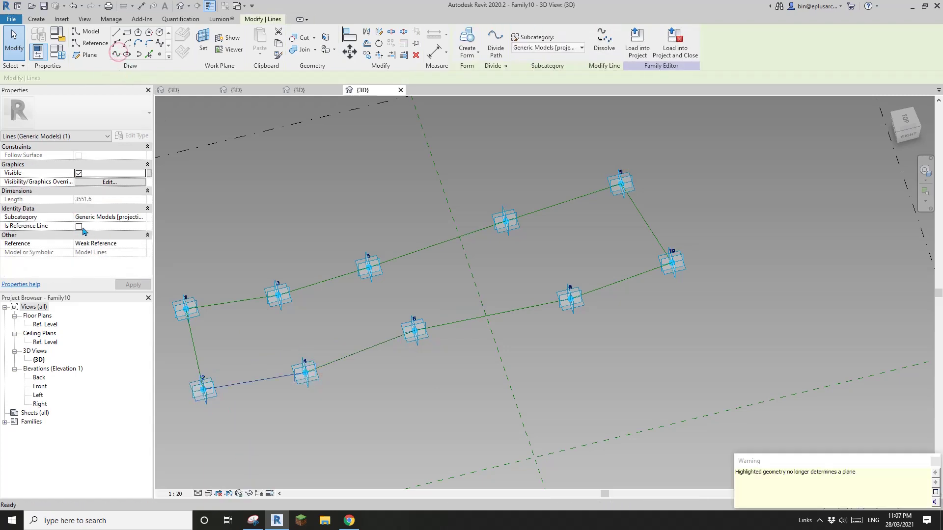
{"action": "middle_click_drag", "start_coordinate": [297, 217], "coordinate": [305, 210]}
{"action": "left_click", "coordinate": [305, 211]}
Step: Add a cross line between adaptive points 3 and 4 inside the outline and set it as a reference line
{"action": "scroll", "coordinate": [305, 210], "scroll_direction": "down", "scroll_amount": 1}
{"action": "middle_click_drag", "start_coordinate": [309, 301], "coordinate": [382, 261]}
{"action": "scroll", "coordinate": [342, 243], "scroll_direction": "up", "scroll_amount": 4}
{"action": "left_click", "coordinate": [338, 256]}
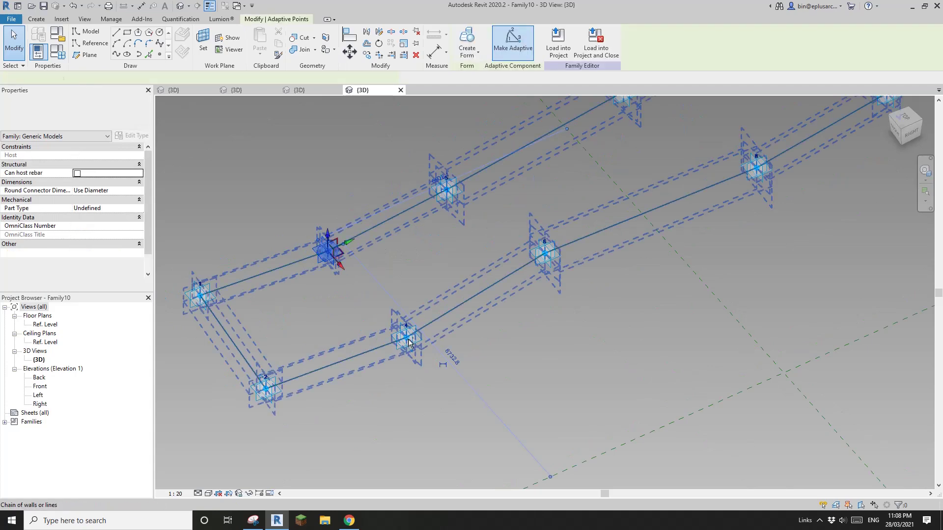
{"action": "left_click", "coordinate": [406, 336], "text": "ctrl"}
{"action": "middle_click_drag", "start_coordinate": [406, 335], "coordinate": [298, 322], "text": "shift"}
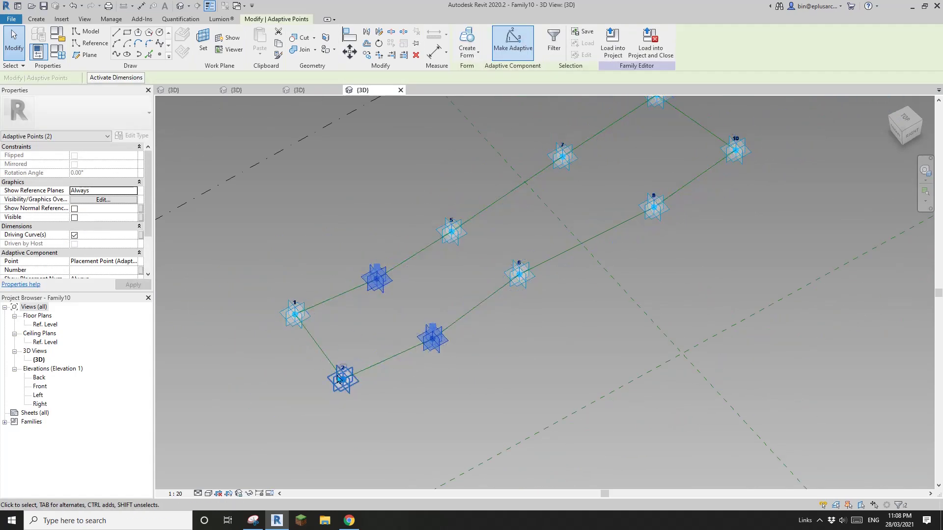
{"action": "key", "text": "Tab"}
{"action": "middle_click_drag", "start_coordinate": [568, 232], "coordinate": [479, 334]}
{"action": "middle_click_drag", "start_coordinate": [521, 289], "coordinate": [586, 240]}
{"action": "scroll", "coordinate": [586, 240], "scroll_direction": "down", "scroll_amount": 1}
{"action": "scroll", "coordinate": [417, 360], "scroll_direction": "up", "scroll_amount": 3}
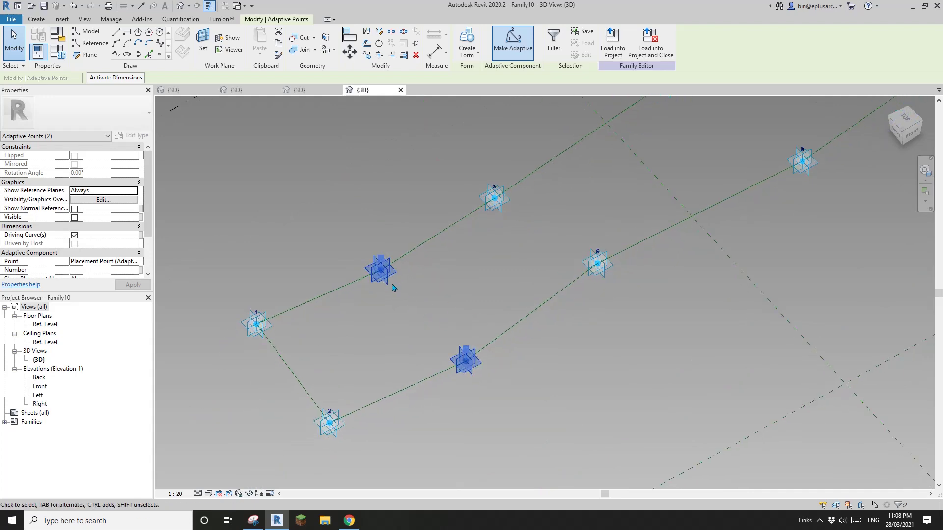
{"action": "middle_click_drag", "start_coordinate": [569, 278], "coordinate": [537, 306]}
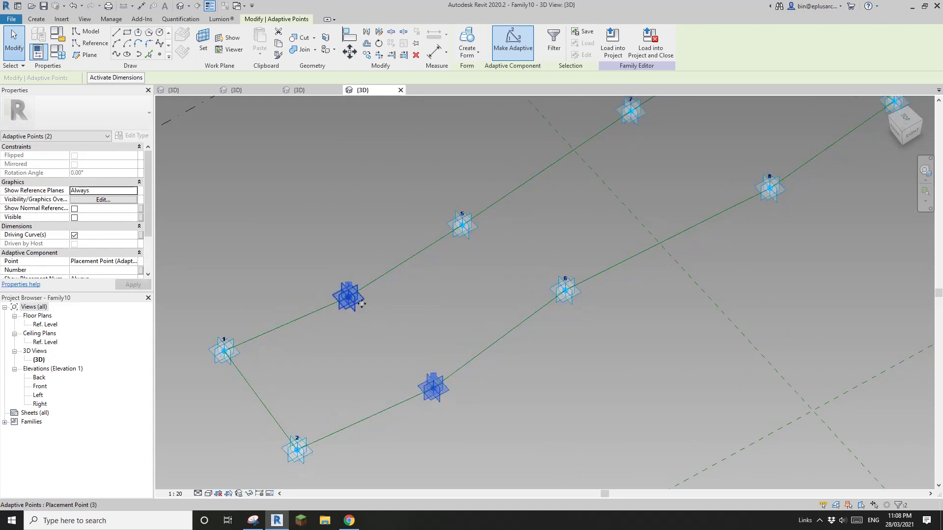
{"action": "middle_click_drag", "start_coordinate": [361, 304], "coordinate": [392, 265]}
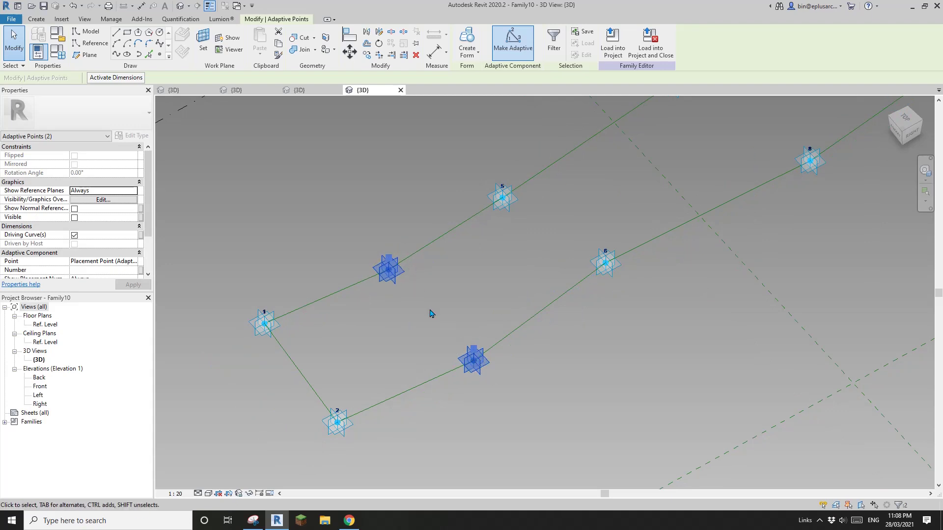
{"action": "left_click", "coordinate": [115, 53]}
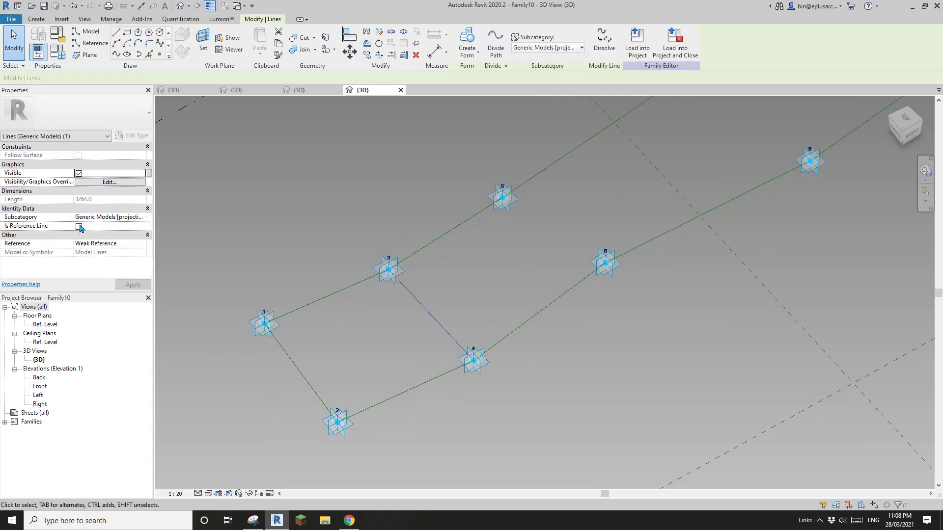
{"action": "left_click", "coordinate": [78, 226]}
{"action": "left_click", "coordinate": [407, 196]}
Step: Add a cross line between adaptive points 5 and 6 and set it as a reference line
{"action": "middle_click_drag", "start_coordinate": [425, 225], "coordinate": [380, 182]}
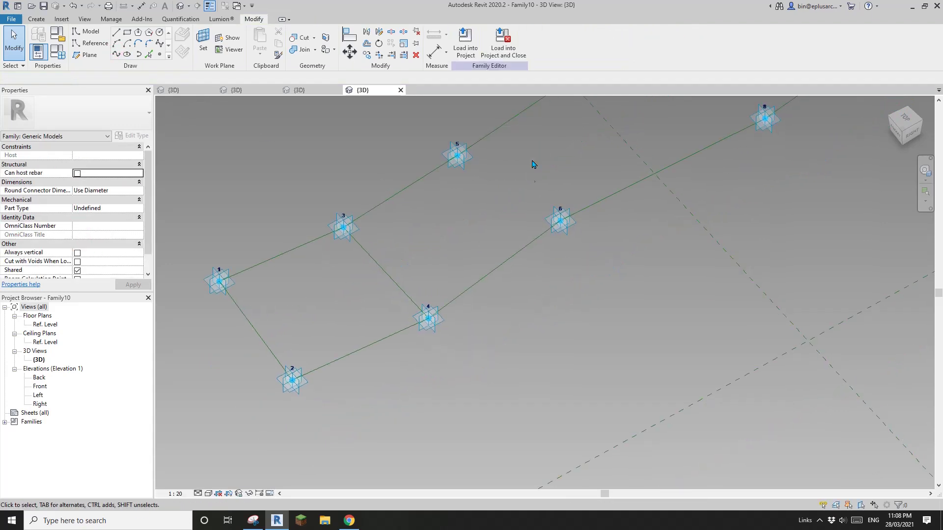
{"action": "middle_click_drag", "start_coordinate": [484, 202], "coordinate": [453, 268]}
{"action": "scroll", "coordinate": [454, 268], "scroll_direction": "down", "scroll_amount": 1}
{"action": "left_click_drag", "start_coordinate": [398, 198], "coordinate": [590, 326]}
{"action": "middle_click_drag", "start_coordinate": [474, 223], "coordinate": [448, 269]}
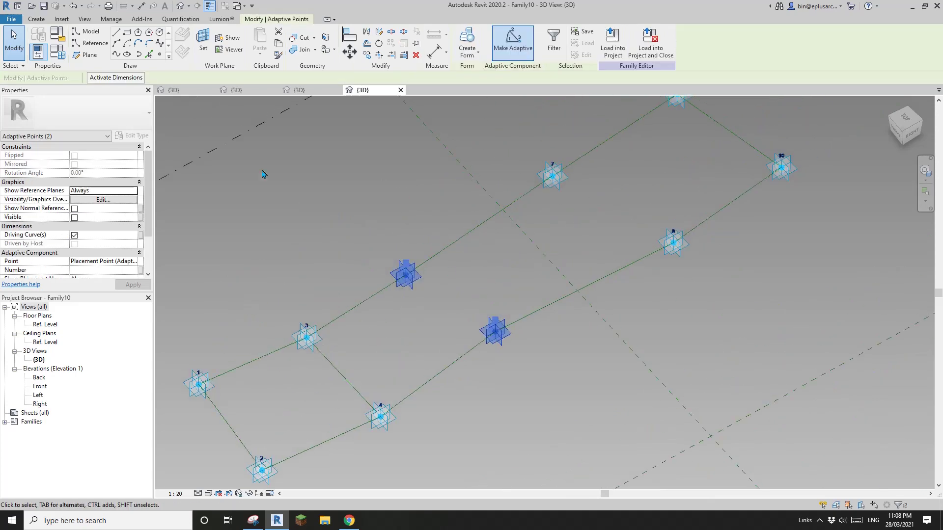
{"action": "left_click", "coordinate": [115, 53]}
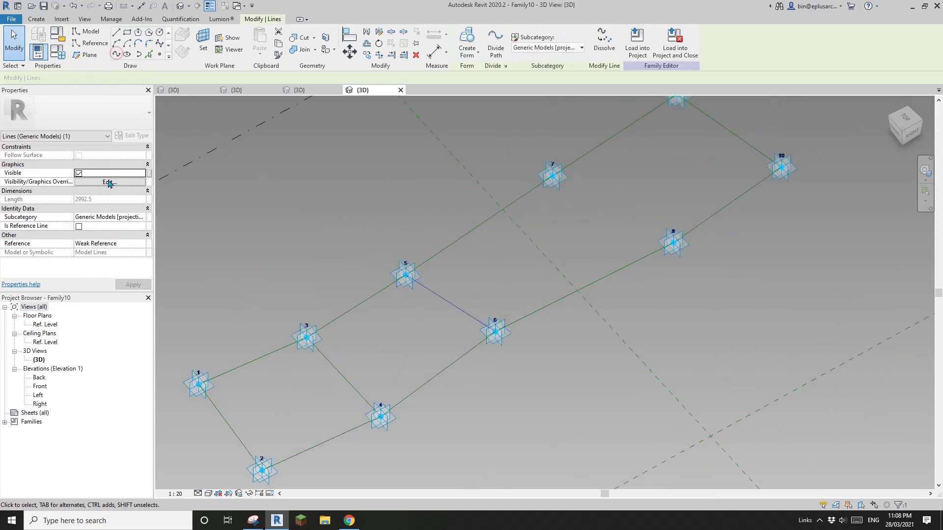
{"action": "left_click", "coordinate": [78, 226]}
Step: Add a cross line between adaptive points 7 and 8 and set it as a reference line
{"action": "middle_click_drag", "start_coordinate": [442, 254], "coordinate": [430, 264]}
{"action": "middle_click_drag", "start_coordinate": [513, 204], "coordinate": [467, 233]}
{"action": "left_click_drag", "start_coordinate": [460, 184], "coordinate": [659, 329]}
{"action": "left_click", "coordinate": [115, 53]}
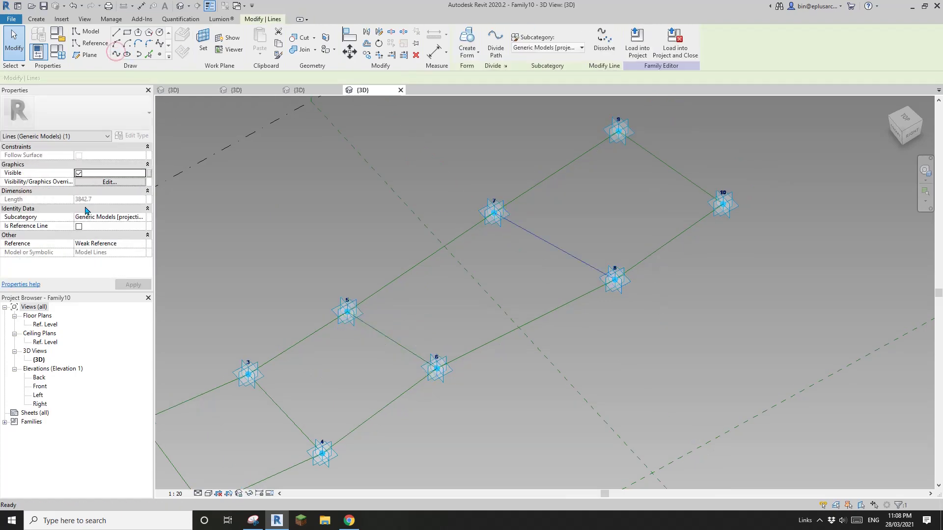
{"action": "left_click", "coordinate": [79, 226]}
{"action": "middle_click_drag", "start_coordinate": [491, 206], "coordinate": [381, 217]}
{"action": "left_click", "coordinate": [380, 217]}
Step: Place one hosted reference point on the line between points 3 and 5 and another on the line between points 4 and 6
{"action": "left_click", "coordinate": [160, 54]}
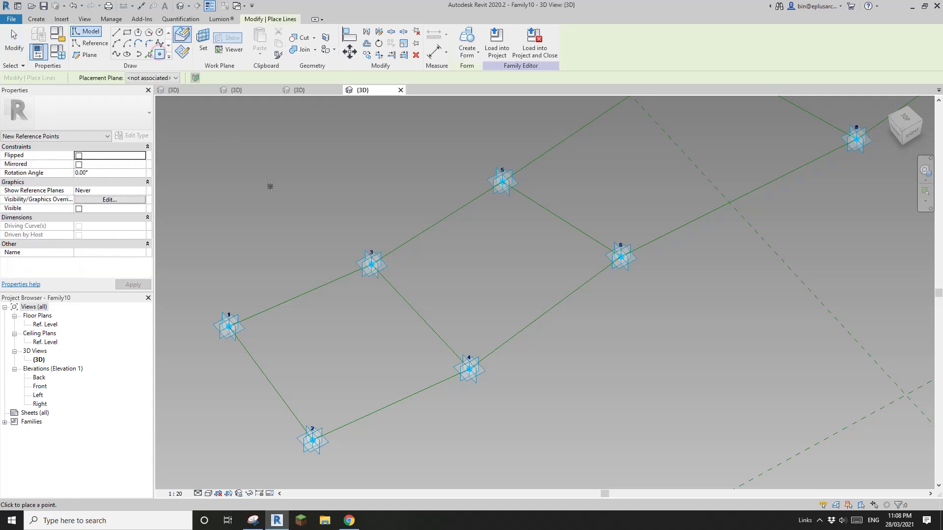
{"action": "middle_click_drag", "start_coordinate": [328, 201], "coordinate": [286, 202]}
{"action": "scroll", "coordinate": [354, 216], "scroll_direction": "up", "scroll_amount": 2}
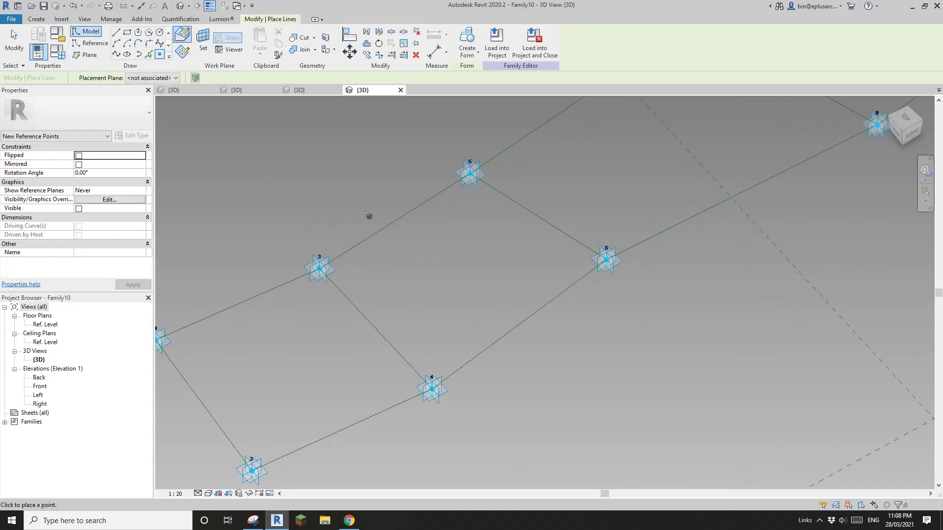
{"action": "mouse_move", "coordinate": [368, 215]}
{"action": "middle_mouse_down"}
{"action": "mouse_move", "coordinate": [382, 216]}
{"action": "mouse_move", "coordinate": [381, 227]}
{"action": "middle_mouse_up"}
{"action": "scroll", "coordinate": [381, 215], "scroll_direction": "down", "scroll_amount": 1}
{"action": "middle_click_drag", "start_coordinate": [330, 204], "coordinate": [360, 212]}
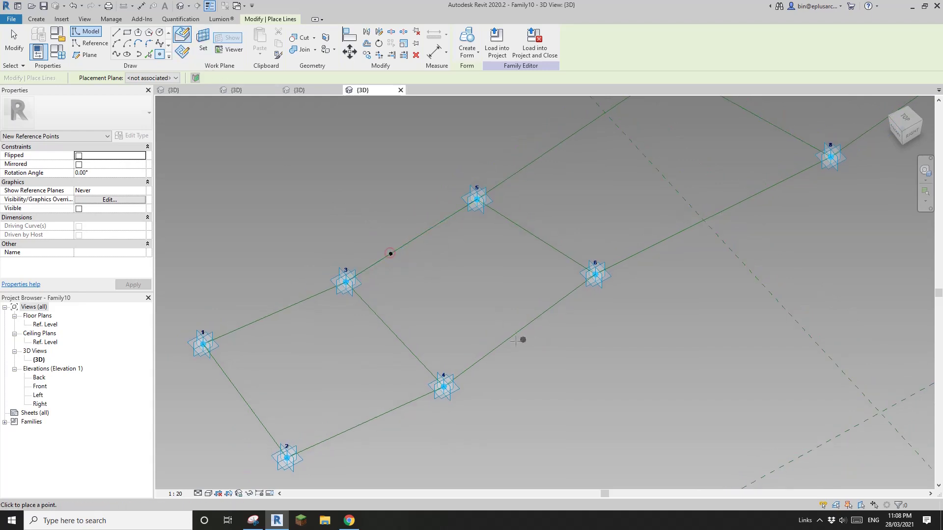
{"action": "left_click", "coordinate": [501, 344]}
{"action": "key", "text": "Escape"}
Step: Set both hosted points between 3-5 and 4-6 to Segment Length measurement and associate that length with a new instance parameter OFS1
{"action": "left_click_drag", "start_coordinate": [379, 237], "coordinate": [413, 269]}
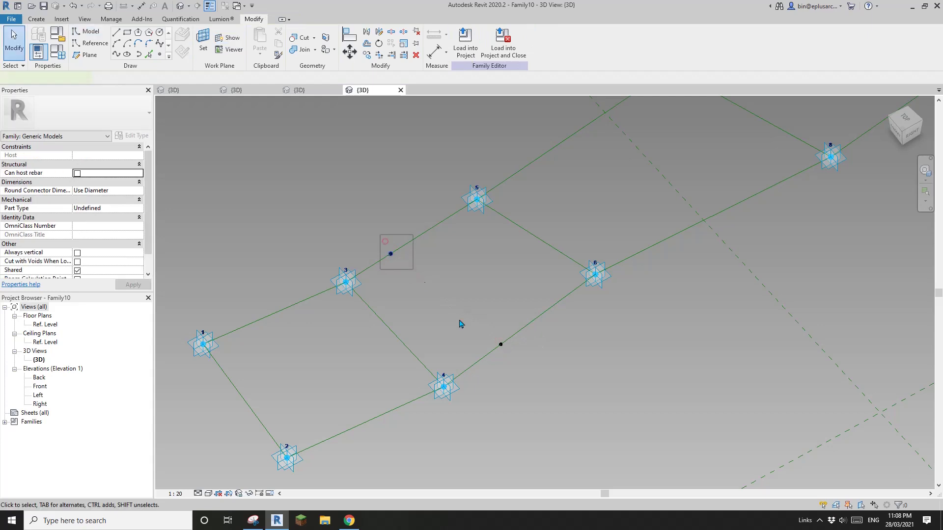
{"action": "left_click_drag", "start_coordinate": [477, 325], "coordinate": [526, 364], "text": "ctrl"}
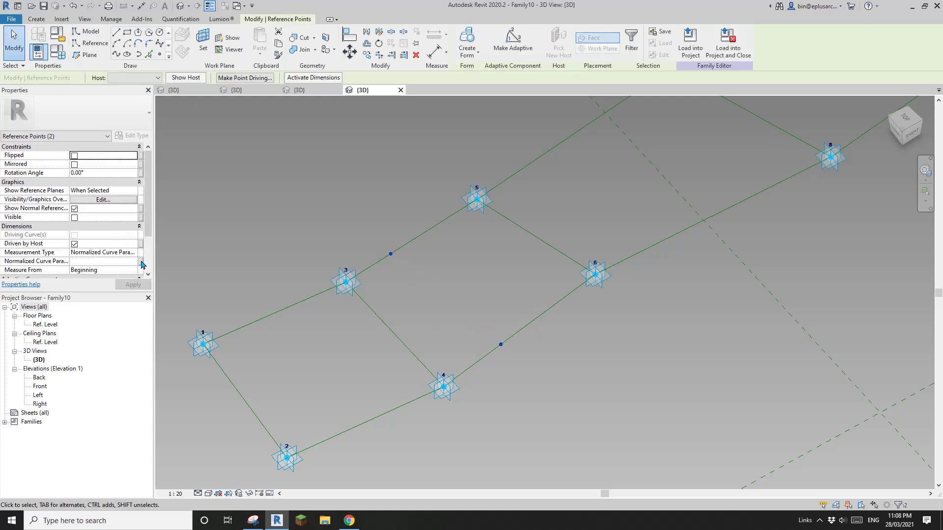
{"action": "left_click", "coordinate": [135, 253]}
{"action": "left_click", "coordinate": [92, 276]}
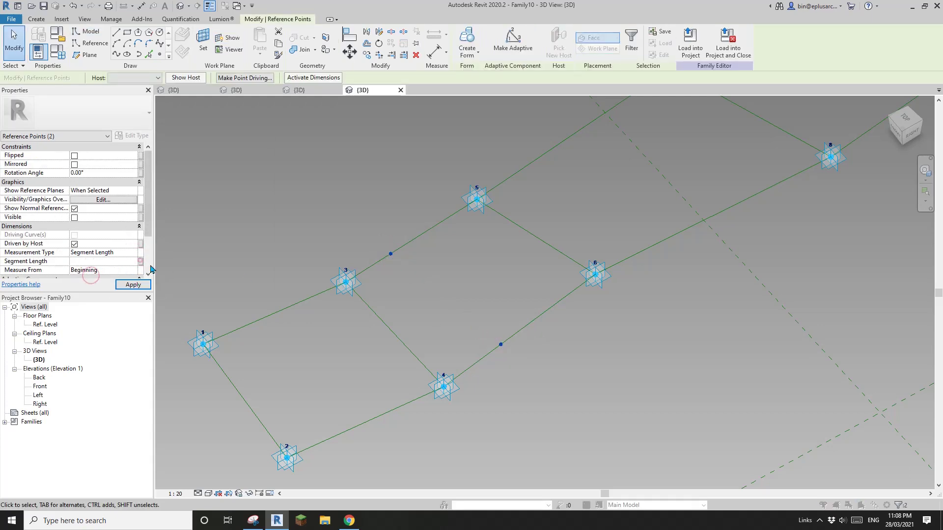
{"action": "left_click", "coordinate": [141, 261]}
{"action": "left_click", "coordinate": [288, 284]}
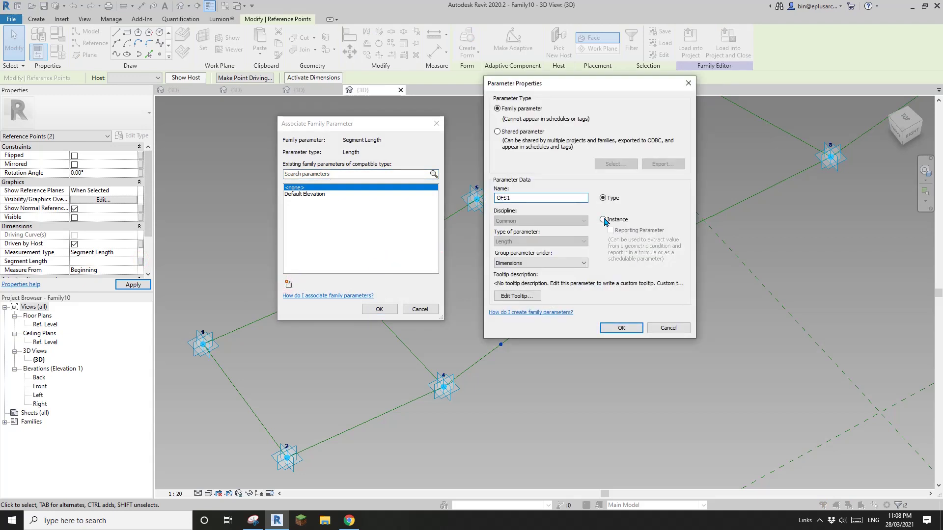
{"action": "left_click", "coordinate": [621, 328]}
{"action": "left_click", "coordinate": [379, 309]}
{"action": "middle_click_drag", "start_coordinate": [383, 319], "coordinate": [417, 298]}
{"action": "key", "text": "Escape"}
{"action": "middle_click_drag", "start_coordinate": [429, 267], "coordinate": [427, 269]}
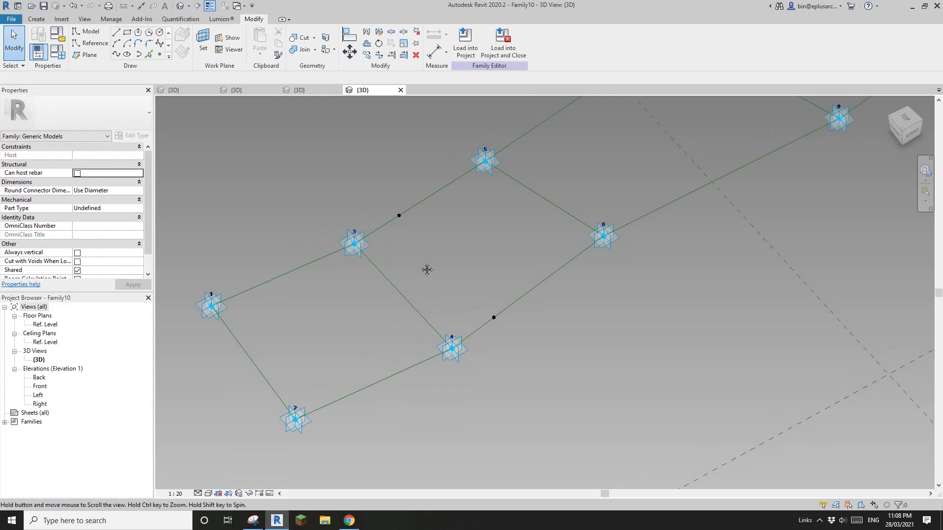
Step: Add an aligned dimension between adaptive points 3 and 4 on the work plane of their connecting reference line
{"action": "key", "text": "d"}
{"action": "key", "text": "i"}
{"action": "left_click", "coordinate": [203, 42]}
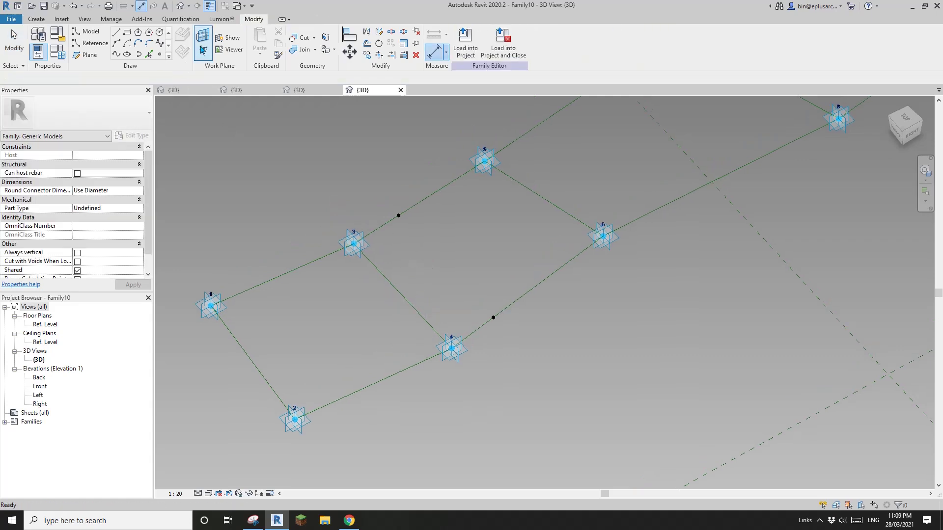
{"action": "left_click", "coordinate": [399, 291]}
{"action": "key", "text": "d"}
{"action": "key", "text": "i"}
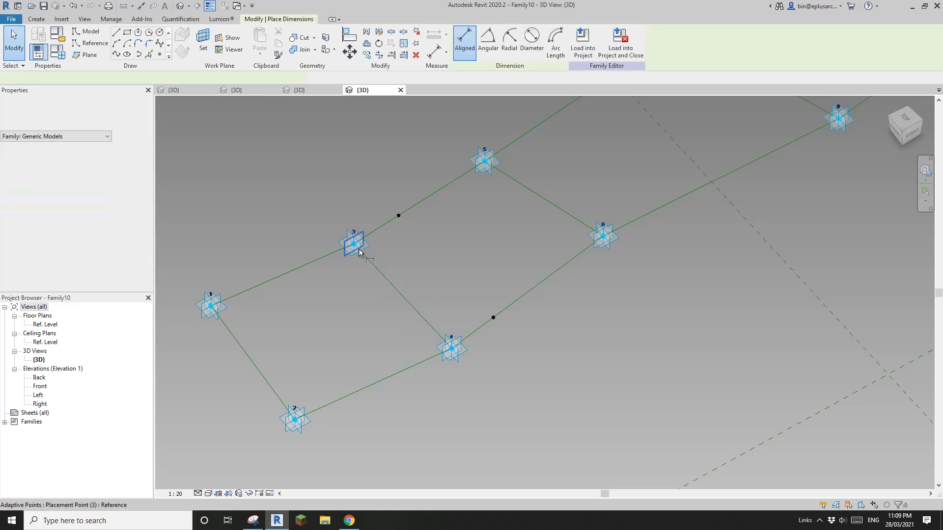
{"action": "left_click", "coordinate": [359, 253]}
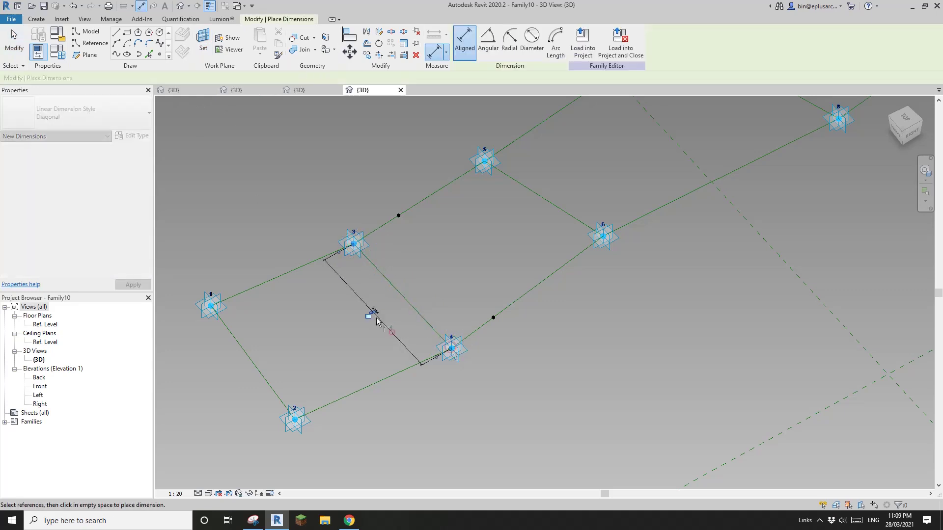
{"action": "left_click", "coordinate": [378, 322]}
Step: Label the dimension between points 3 and 4 with a new instance reporting parameter named W1
{"action": "key", "text": "Escape"}
{"action": "left_click", "coordinate": [558, 42]}
{"action": "type", "text": "W1"}
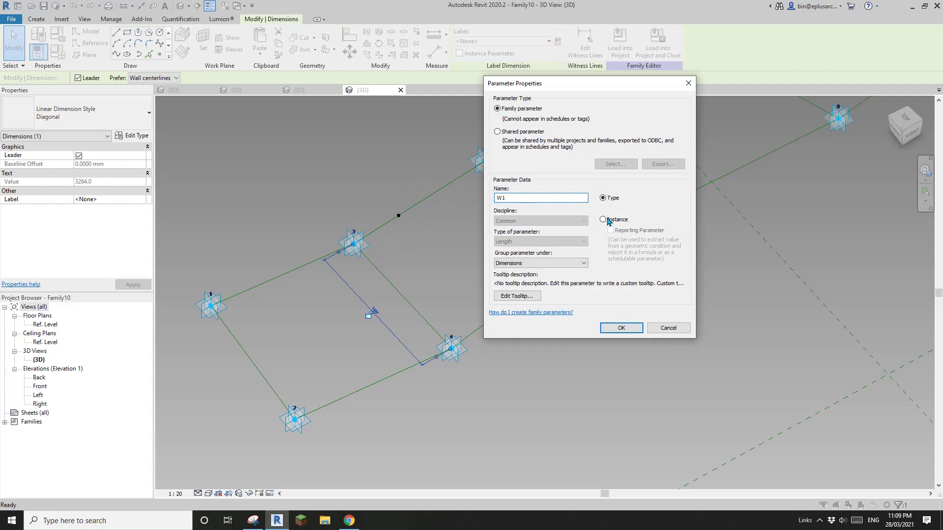
{"action": "left_click", "coordinate": [605, 220]}
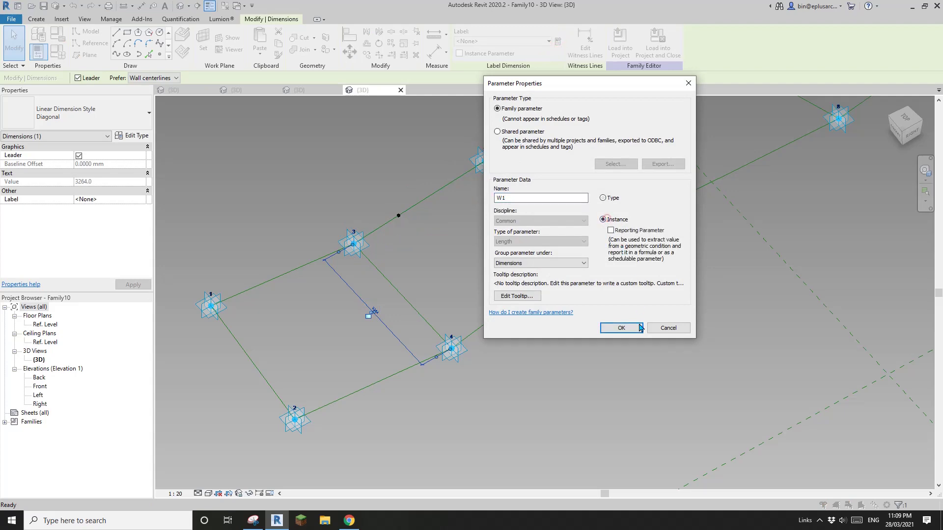
{"action": "left_click", "coordinate": [626, 328]}
{"action": "middle_click_drag", "start_coordinate": [342, 173], "coordinate": [458, 173]}
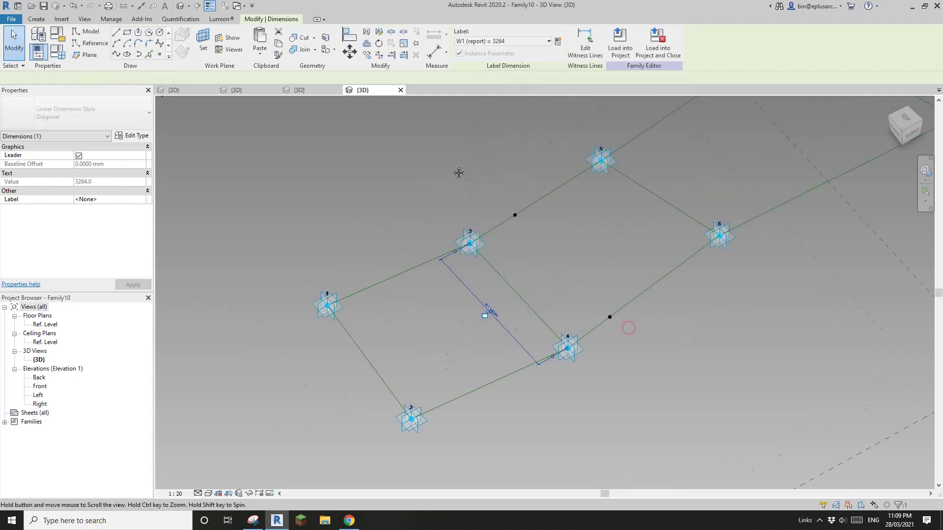
{"action": "key", "text": "Escape"}
Step: Set the formula of the OFS1 family parameter to W1
{"action": "left_click", "coordinate": [60, 54]}
{"action": "left_click", "coordinate": [60, 55]}
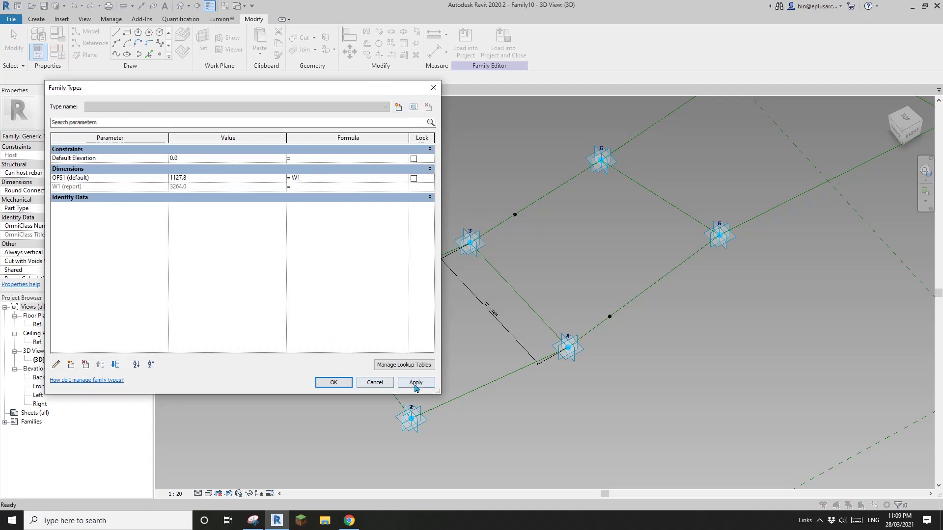
{"action": "left_click", "coordinate": [335, 383]}
Step: Nudge the even-numbered row of adaptive points with its lines toward the odd-numbered row to test the offset parameter
{"action": "middle_click_drag", "start_coordinate": [555, 320], "coordinate": [436, 340]}
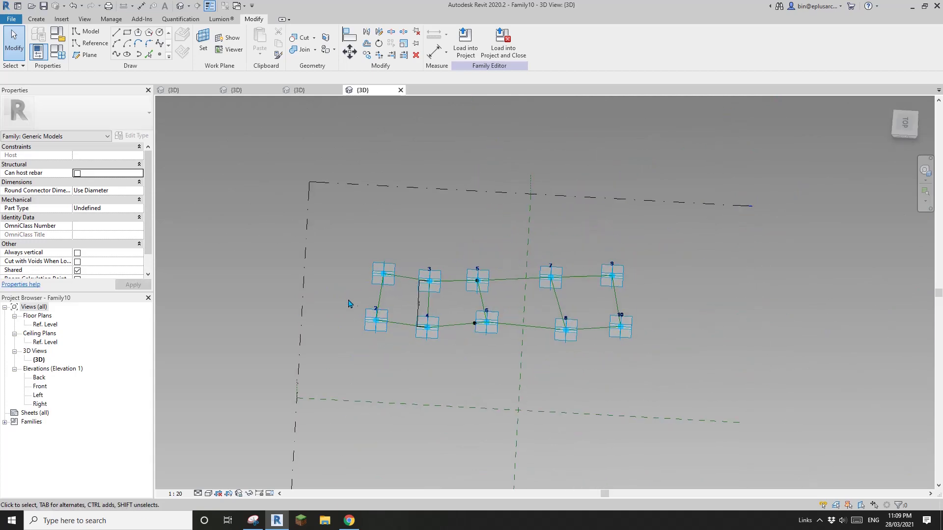
{"action": "left_click_drag", "start_coordinate": [344, 292], "coordinate": [676, 372]}
{"action": "middle_click_drag", "start_coordinate": [676, 373], "coordinate": [511, 331], "text": "shift"}
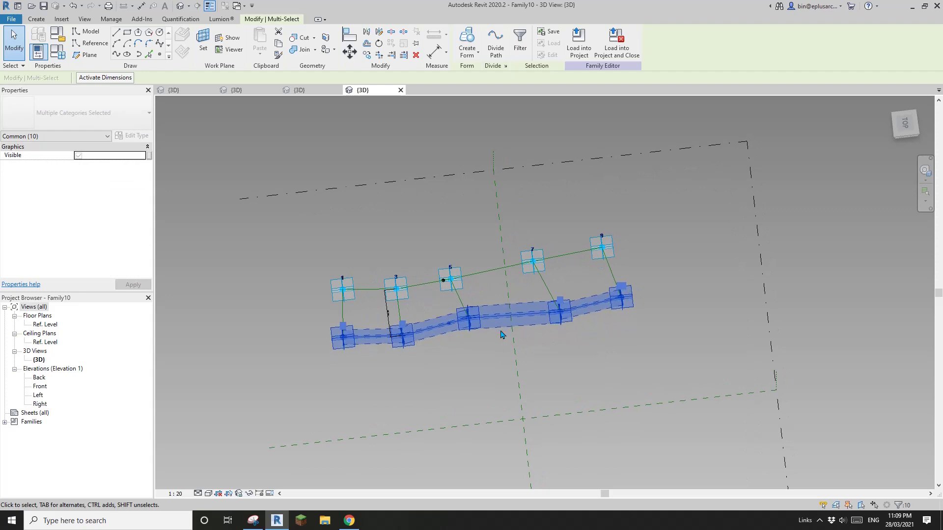
{"action": "key", "text": "Up"}
{"action": "key", "text": "Up"}
{"action": "key", "text": "Up"}
{"action": "key", "text": "Up"}
{"action": "key", "text": "Up"}
{"action": "key", "text": "Up"}
{"action": "key", "text": "Up"}
{"action": "key", "text": "Up"}
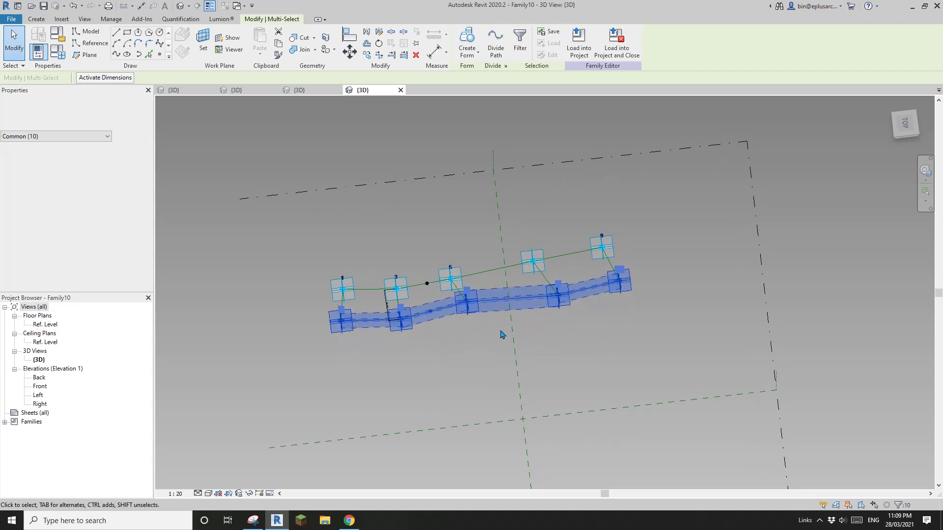
{"action": "key", "text": "Up"}
{"action": "key", "text": "Up"}
{"action": "key", "text": "Up"}
{"action": "key", "text": "Up"}
{"action": "scroll", "coordinate": [412, 315], "scroll_direction": "up", "scroll_amount": 7}
{"action": "left_click", "coordinate": [424, 289]}
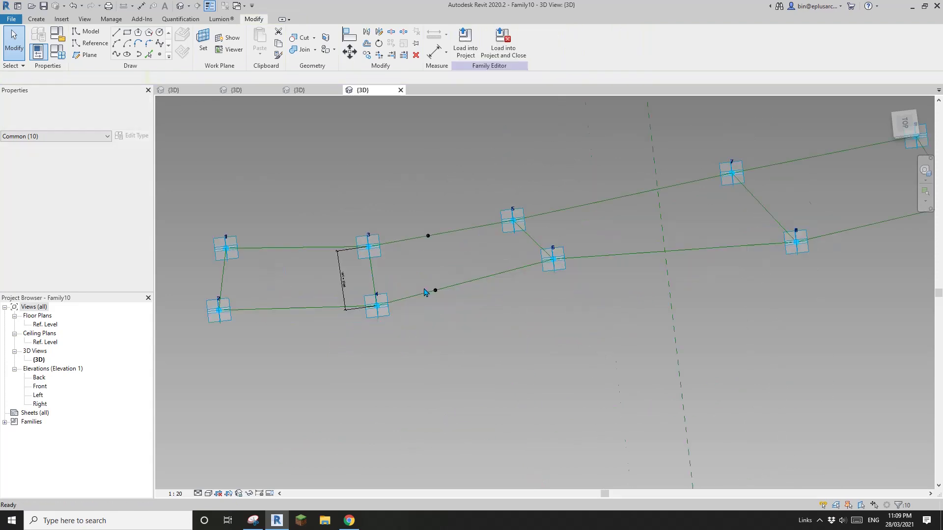
Step: Draw a line between the two hosted points beyond points 3 and 4 and make it a reference line
{"action": "middle_click_drag", "start_coordinate": [449, 287], "coordinate": [441, 320]}
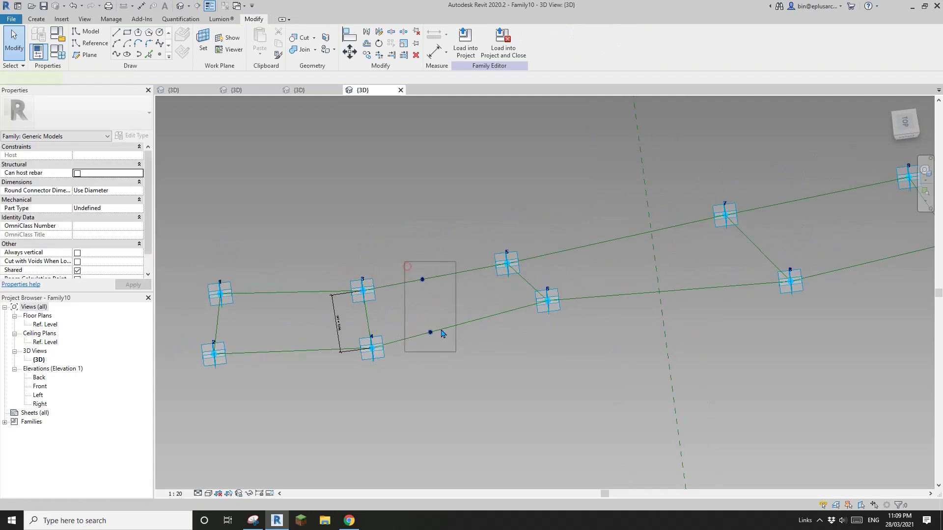
{"action": "left_click", "coordinate": [115, 54]}
{"action": "left_click", "coordinate": [78, 226]}
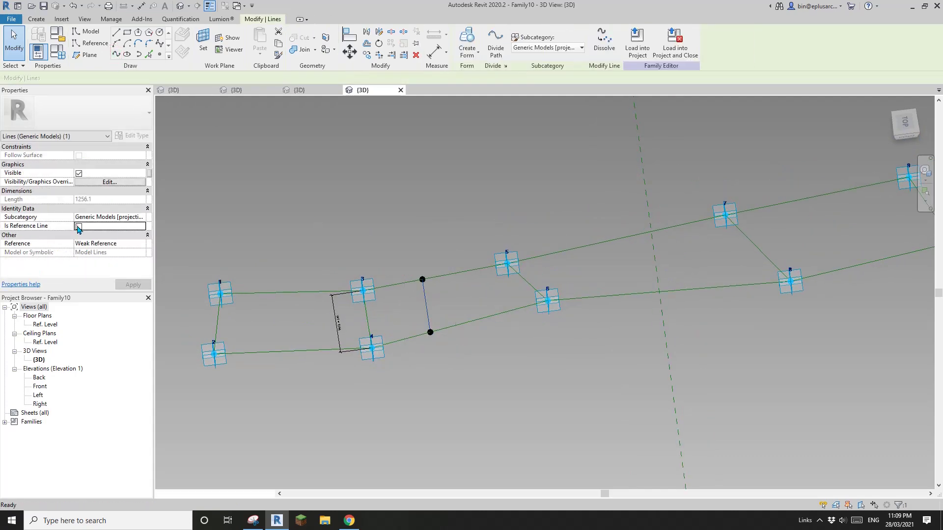
Step: Place a hosted reference point near the middle of the new cross reference line
{"action": "middle_click_drag", "start_coordinate": [415, 250], "coordinate": [483, 204], "text": "shift"}
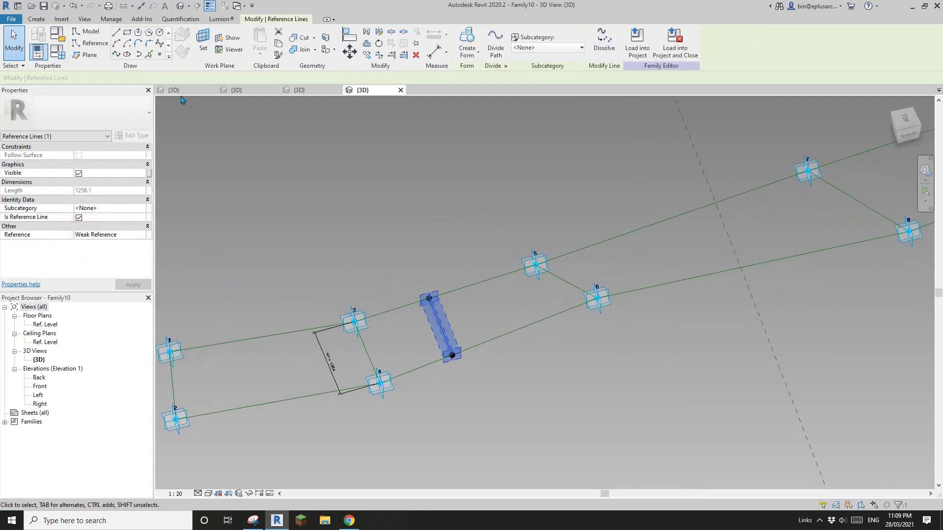
{"action": "left_click", "coordinate": [158, 56]}
{"action": "left_click", "coordinate": [442, 327]}
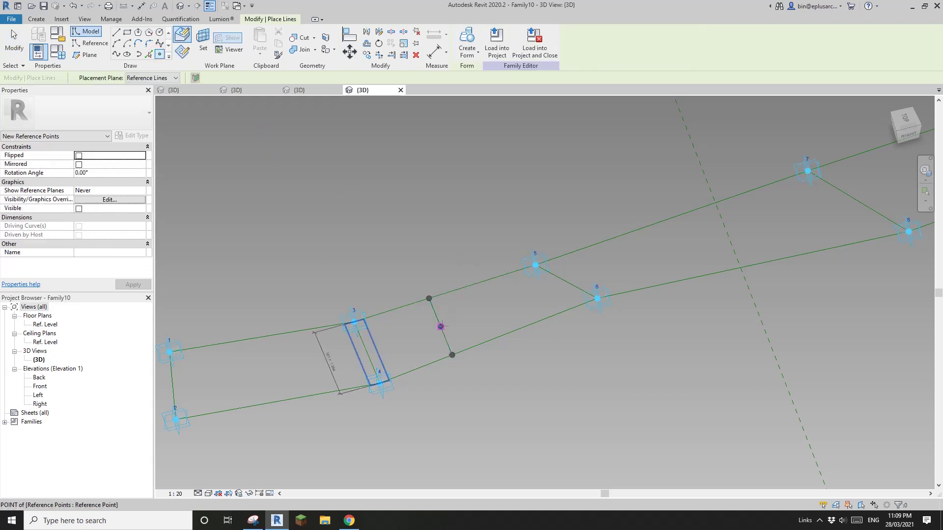
{"action": "key", "text": "Escape"}
{"action": "key", "text": "Escape"}
Step: Place one hosted reference point on the line between points 5 and 7 and another on the line between points 6 and 8
{"action": "scroll", "coordinate": [447, 336], "scroll_direction": "down", "scroll_amount": 1}
{"action": "middle_click_drag", "start_coordinate": [456, 334], "coordinate": [365, 348]}
{"action": "left_click", "coordinate": [160, 55]}
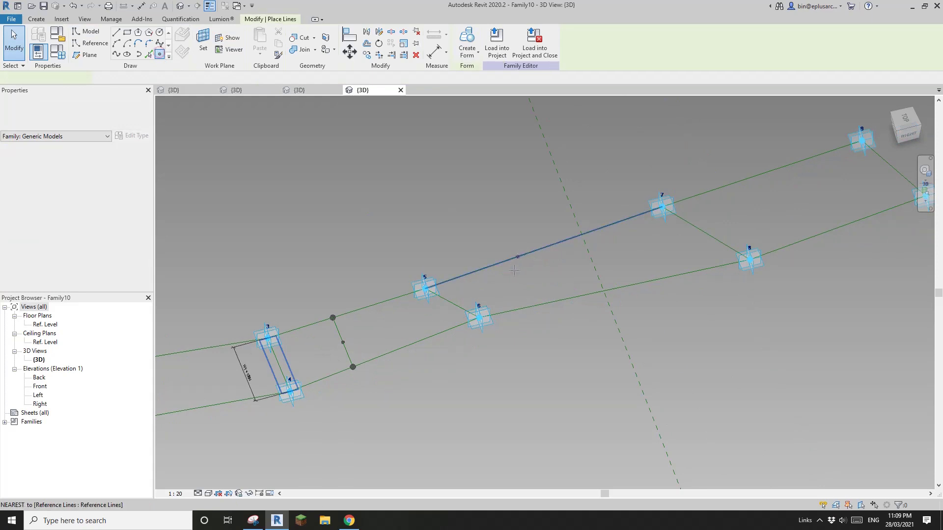
{"action": "left_click", "coordinate": [507, 261]}
{"action": "left_click", "coordinate": [560, 300]}
{"action": "key", "text": "Escape"}
{"action": "key", "text": "Escape"}
Step: Set the hosted points on lines 5-7 and 6-8 to Segment Length and associate that length with a new instance parameter OFS2
{"action": "left_click_drag", "start_coordinate": [490, 235], "coordinate": [585, 317]}
{"action": "left_click", "coordinate": [137, 253]}
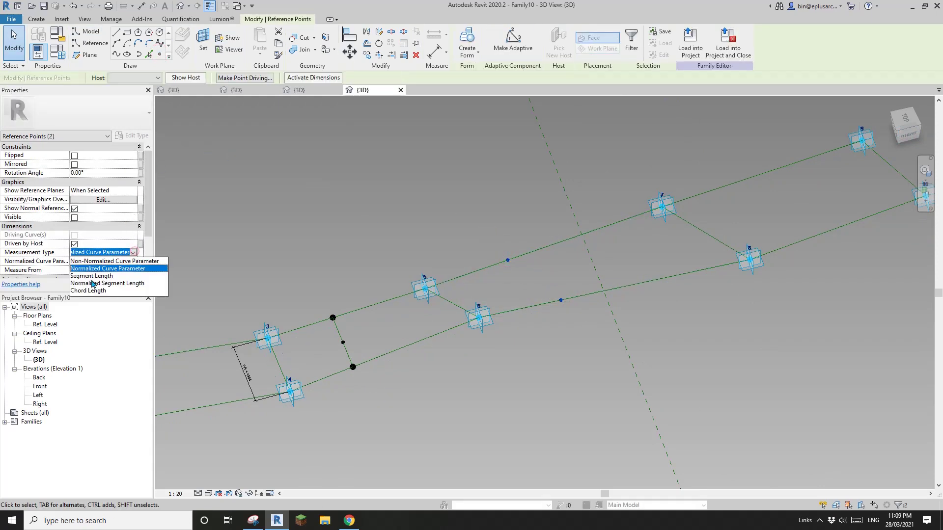
{"action": "left_click", "coordinate": [138, 274]}
{"action": "left_click", "coordinate": [141, 261]}
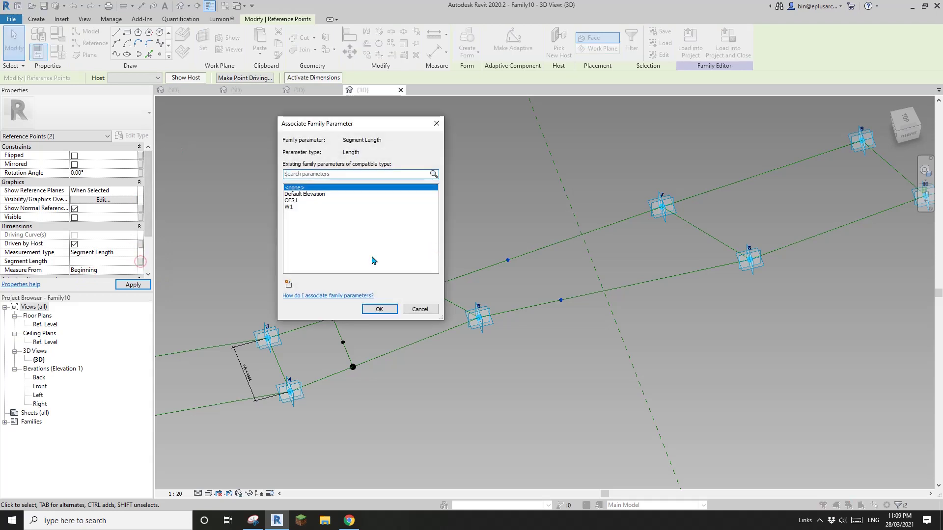
{"action": "left_click", "coordinate": [290, 283]}
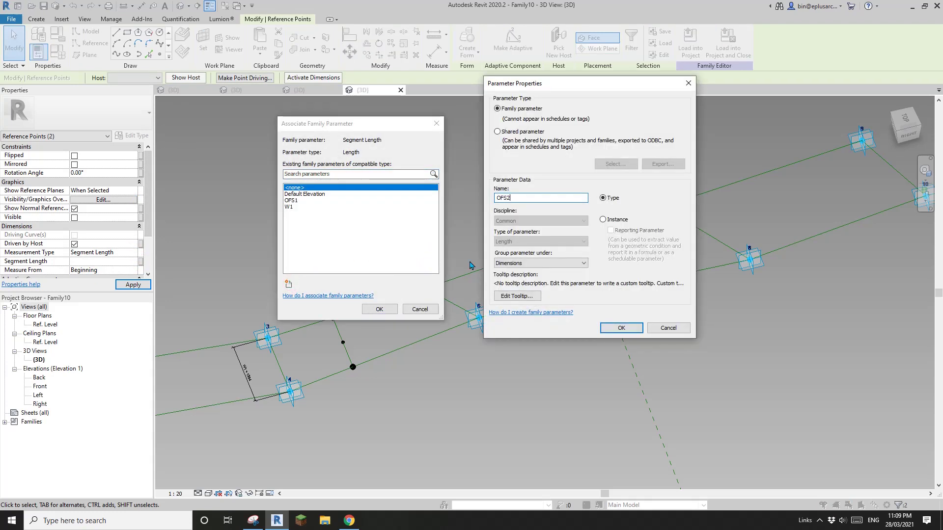
{"action": "left_click", "coordinate": [621, 328]}
{"action": "left_click", "coordinate": [379, 309]}
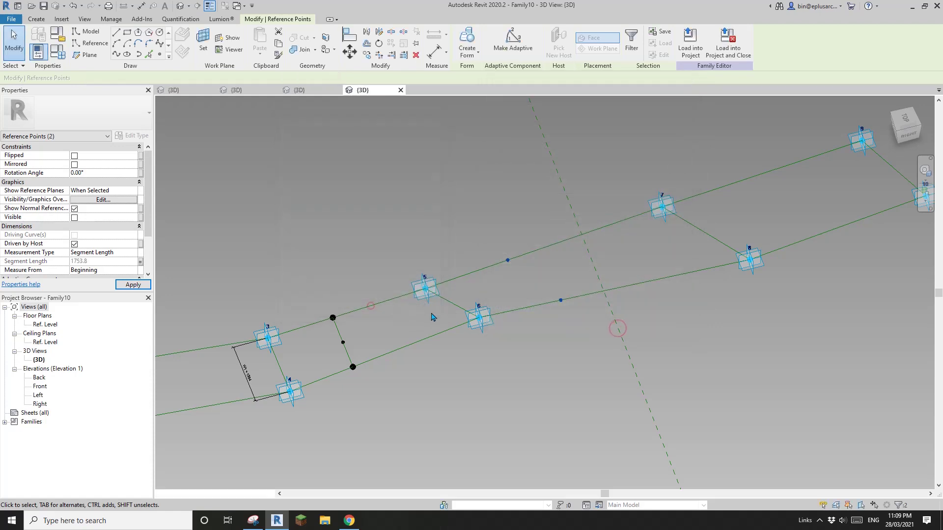
{"action": "left_click", "coordinate": [432, 316]}
Step: Add an aligned dimension between adaptive points 5 and 6 on the work plane of their connecting reference line
{"action": "scroll", "coordinate": [418, 295], "scroll_direction": "up", "scroll_amount": 1}
{"action": "left_click", "coordinate": [211, 42]}
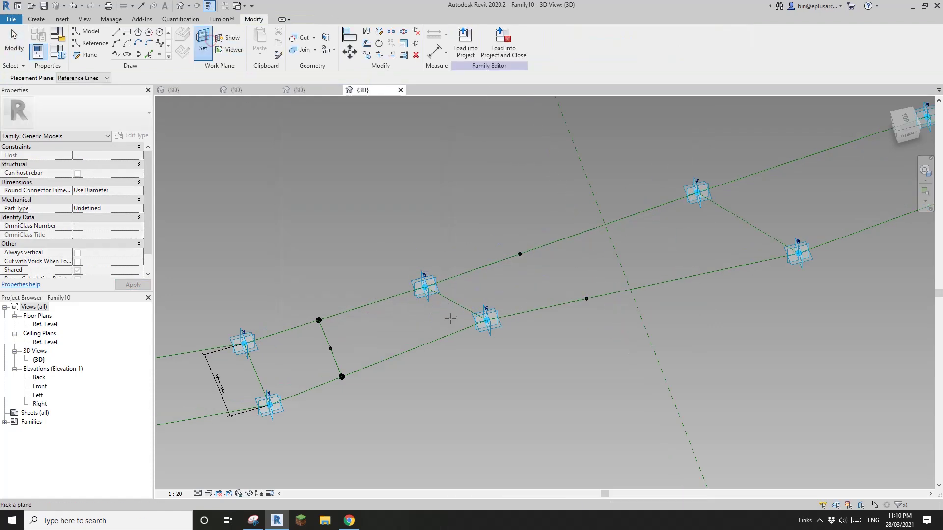
{"action": "left_click", "coordinate": [451, 302]}
{"action": "key", "text": "d"}
{"action": "key", "text": "i"}
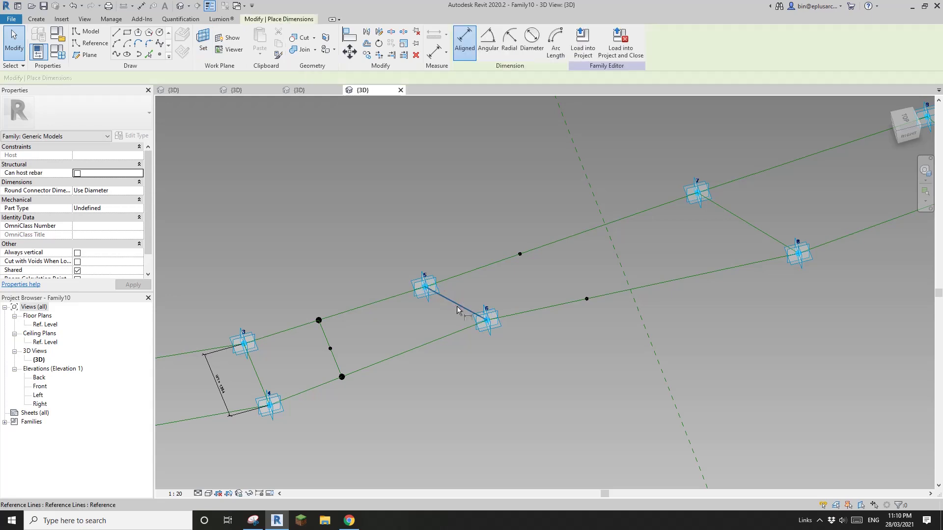
{"action": "left_click", "coordinate": [413, 310]}
{"action": "key", "text": "Escape"}
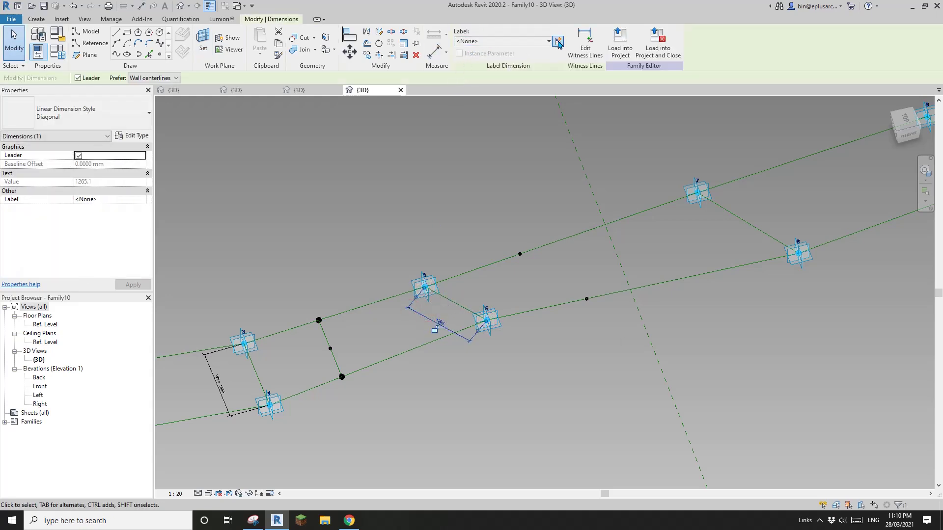
Step: Label the dimension between points 5 and 6 with a new instance reporting parameter W2 and use it as the OFS2 formula
{"action": "left_click", "coordinate": [558, 41]}
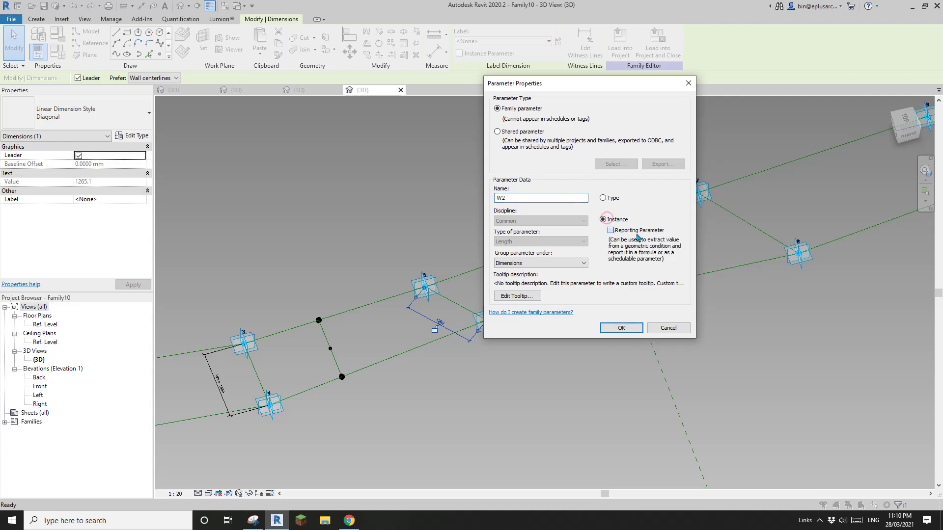
{"action": "left_click", "coordinate": [622, 329]}
{"action": "left_click", "coordinate": [58, 51]}
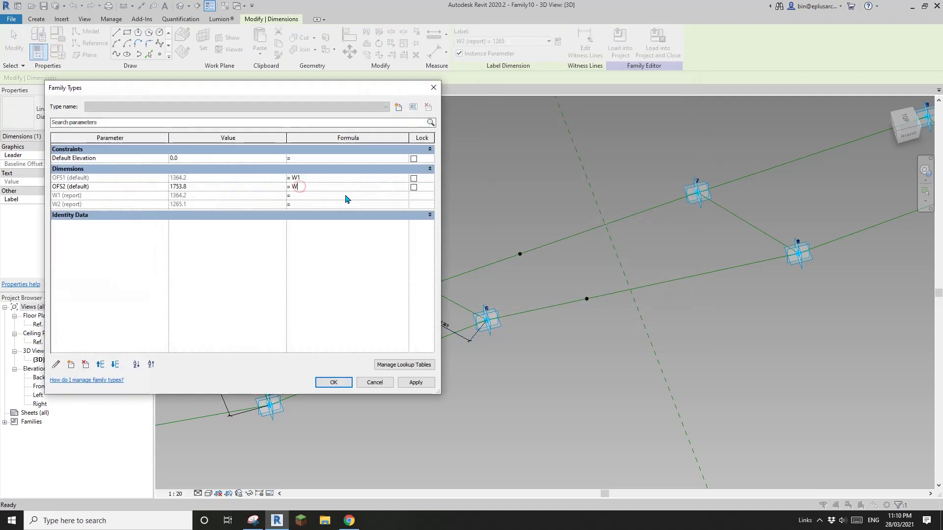
{"action": "left_click", "coordinate": [334, 382]}
Step: Place one hosted reference point on the line between points 7 and 9 and another on the line between points 8 and 10
{"action": "middle_click_drag", "start_coordinate": [611, 320], "coordinate": [437, 389]}
{"action": "left_click", "coordinate": [160, 54]}
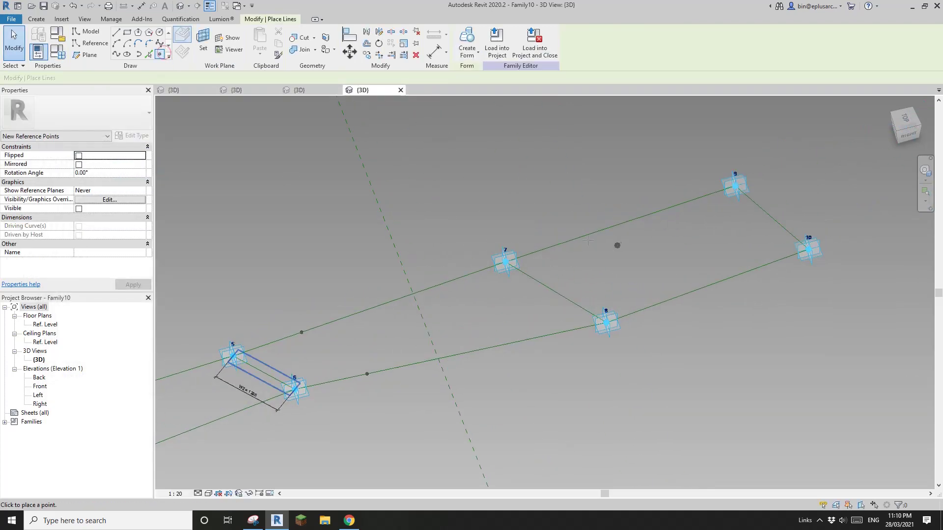
{"action": "left_click", "coordinate": [579, 238]}
{"action": "left_click", "coordinate": [670, 299]}
{"action": "key", "text": "Escape"}
{"action": "key", "text": "Escape"}
Step: Set the hosted points on lines 7-9 and 8-10 to Segment Length and associate that length with a new instance parameter OFS3
{"action": "left_click_drag", "start_coordinate": [567, 218], "coordinate": [603, 253]}
{"action": "left_click_drag", "start_coordinate": [658, 289], "coordinate": [692, 322], "text": "ctrl"}
{"action": "left_click", "coordinate": [133, 255]}
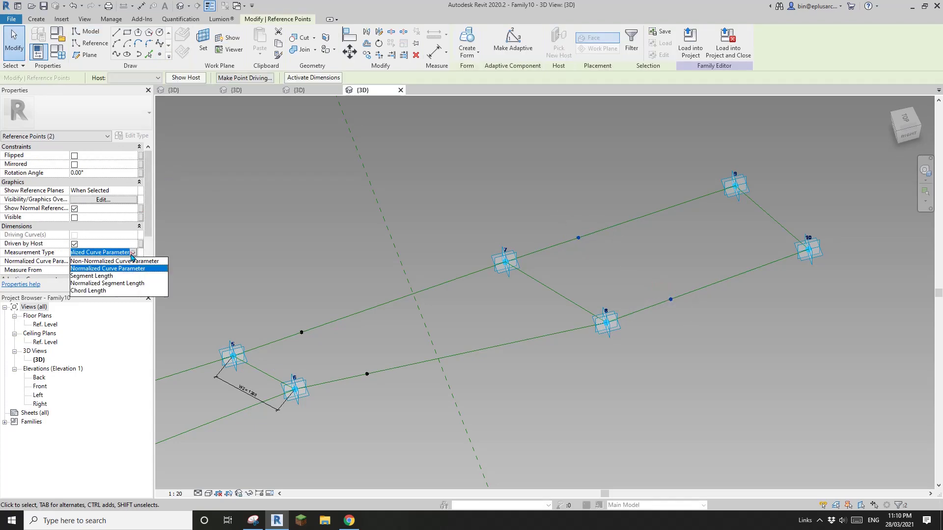
{"action": "left_click", "coordinate": [103, 270]}
{"action": "left_click", "coordinate": [142, 261]}
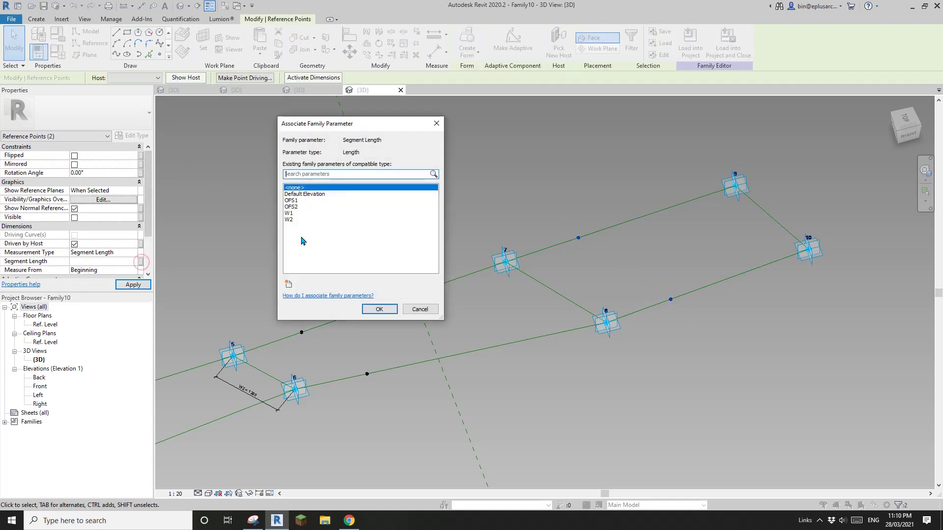
{"action": "left_click", "coordinate": [289, 285]}
{"action": "type", "text": "W"}
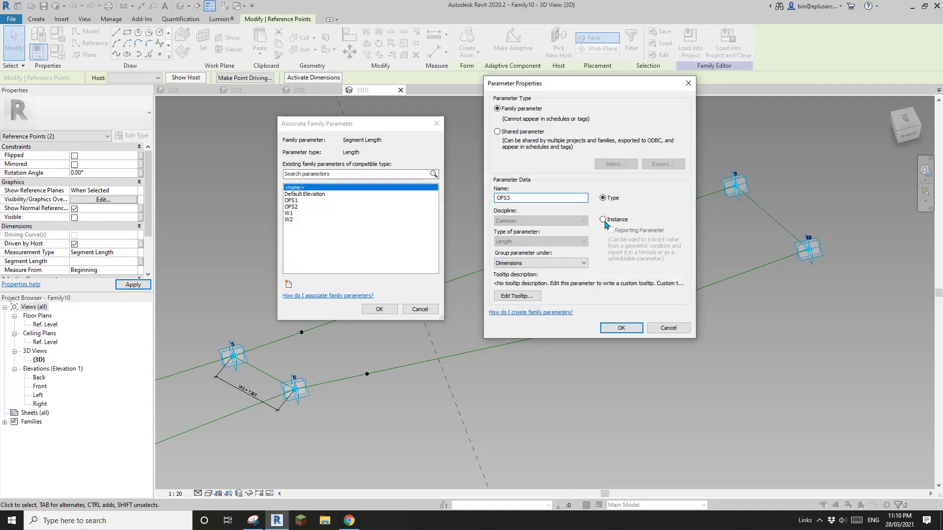
{"action": "left_click", "coordinate": [621, 326]}
{"action": "left_click", "coordinate": [379, 310]}
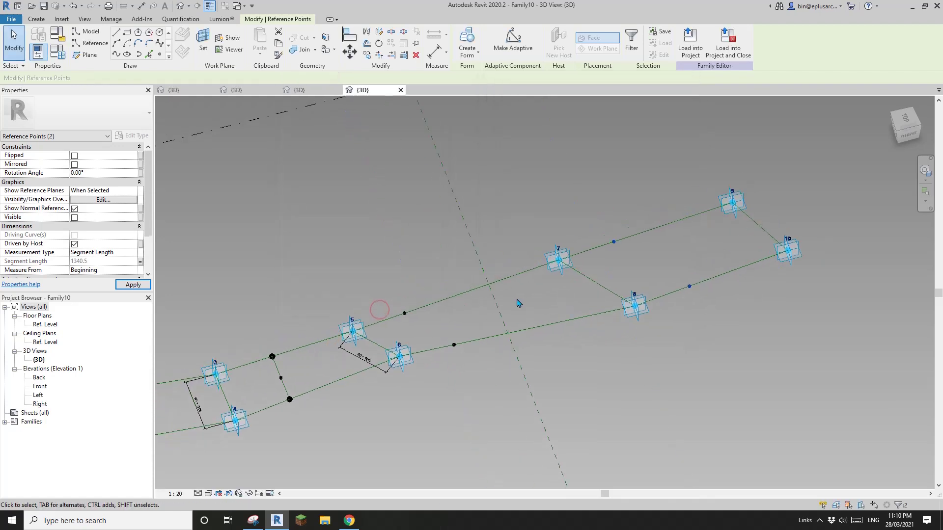
Step: Move adaptive point 8 along its green axis towards point 6, to about 2010 mm from the dashed reference plane
{"action": "scroll", "coordinate": [476, 324], "scroll_direction": "up", "scroll_amount": 1}
{"action": "middle_click_drag", "start_coordinate": [476, 324], "coordinate": [429, 342]}
{"action": "scroll", "coordinate": [583, 307], "scroll_direction": "up", "scroll_amount": 2}
{"action": "middle_click_drag", "start_coordinate": [582, 307], "coordinate": [558, 308]}
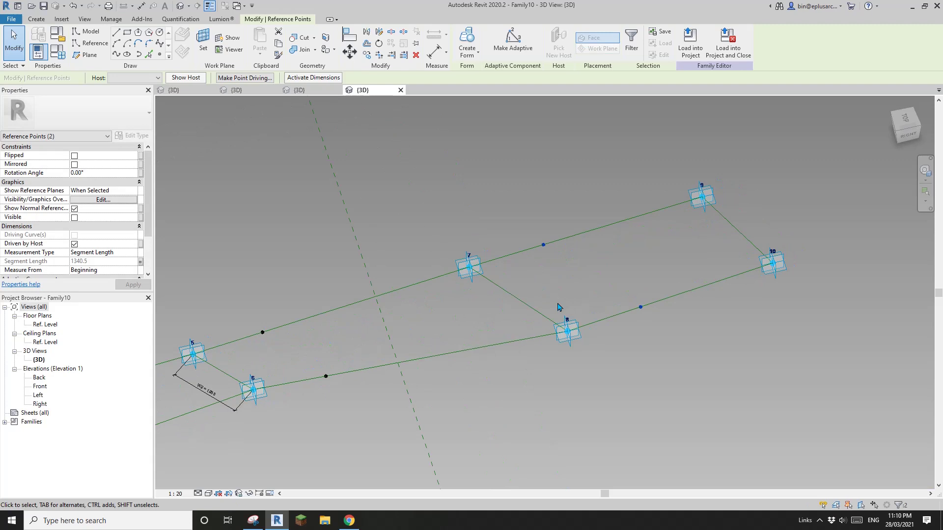
{"action": "left_click", "coordinate": [572, 338]}
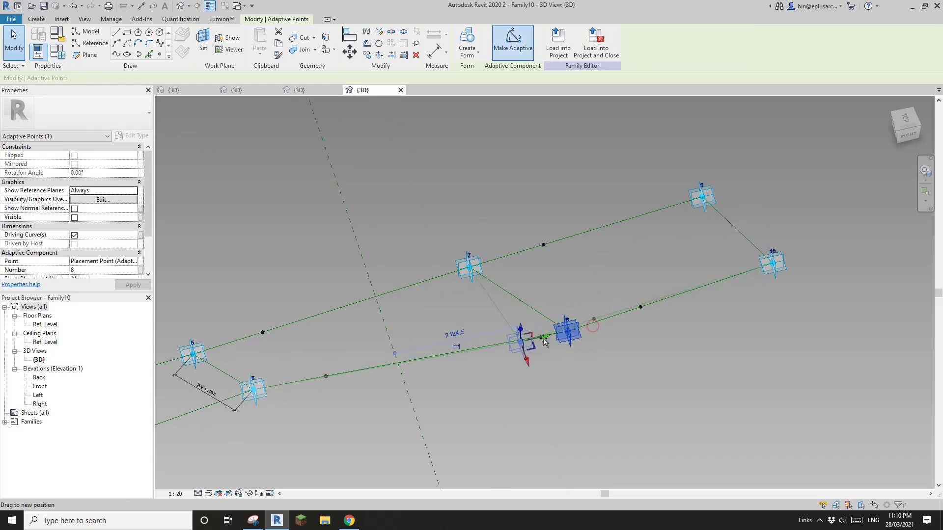
{"action": "left_click_drag", "start_coordinate": [543, 338], "coordinate": [537, 339]}
{"action": "scroll", "coordinate": [538, 339], "scroll_direction": "down", "scroll_amount": 2}
{"action": "middle_click_drag", "start_coordinate": [537, 338], "coordinate": [549, 334], "text": "shift"}
{"action": "scroll", "coordinate": [549, 289], "scroll_direction": "up", "scroll_amount": 1}
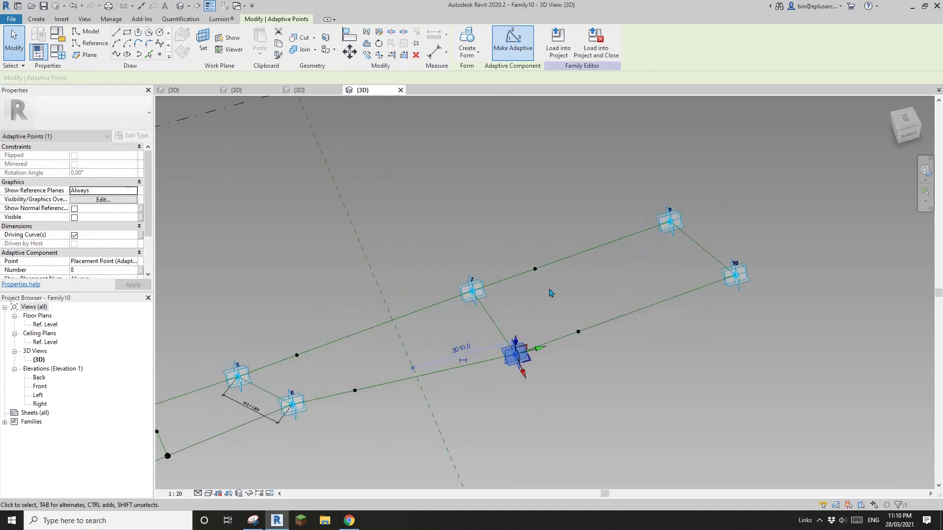
{"action": "middle_click_drag", "start_coordinate": [536, 286], "coordinate": [556, 299]}
{"action": "left_click", "coordinate": [520, 248]}
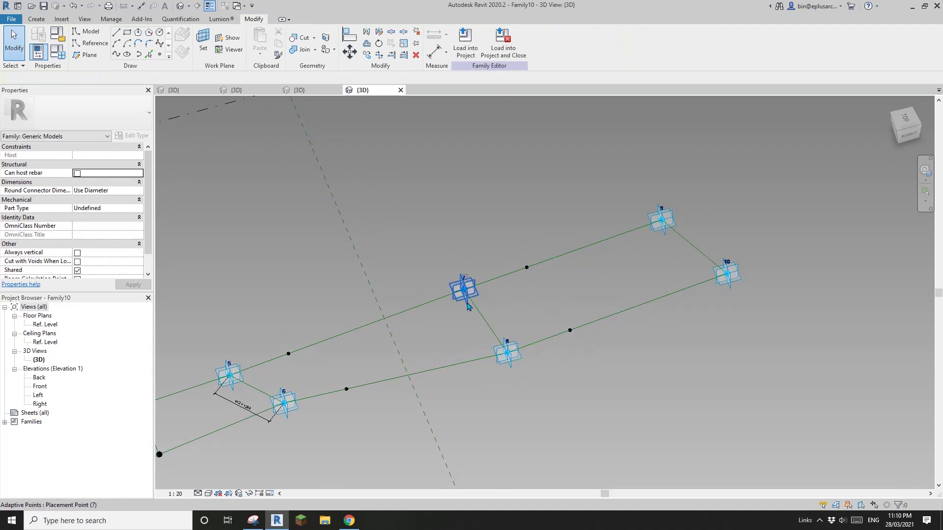
Step: Add an aligned dimension between adaptive points 7 and 8 on the work plane of their connecting reference line
{"action": "middle_click_drag", "start_coordinate": [468, 298], "coordinate": [489, 298]}
{"action": "left_click", "coordinate": [203, 43]}
{"action": "left_click", "coordinate": [504, 320]}
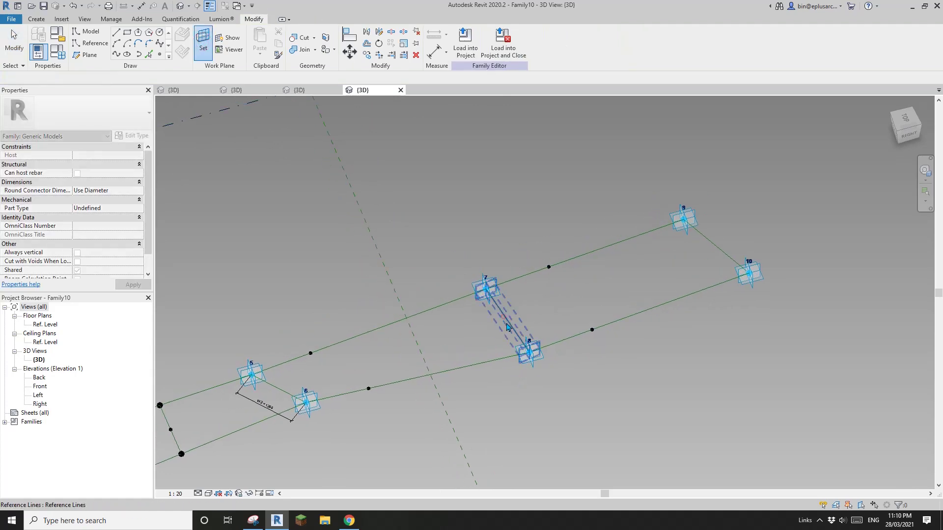
{"action": "key", "text": "d"}
{"action": "key", "text": "i"}
{"action": "left_click", "coordinate": [488, 289]}
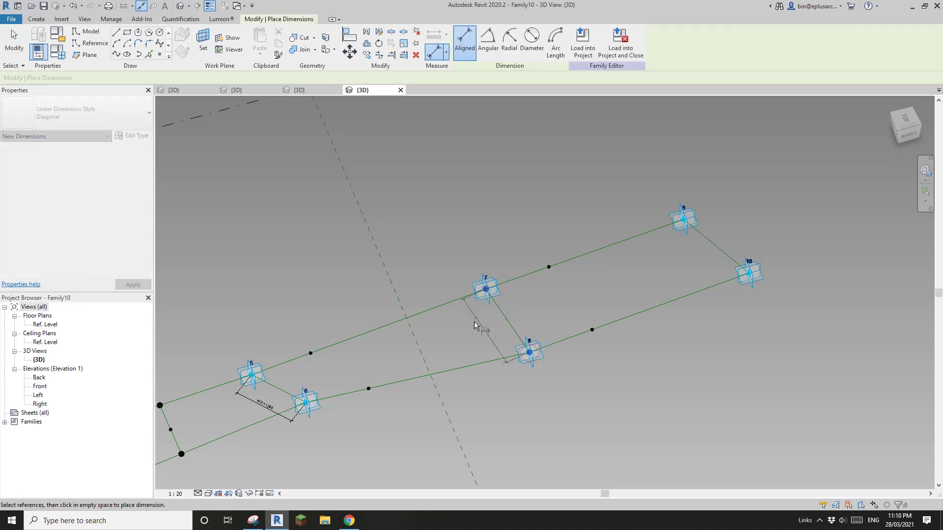
{"action": "left_click", "coordinate": [471, 328]}
{"action": "key", "text": "Escape"}
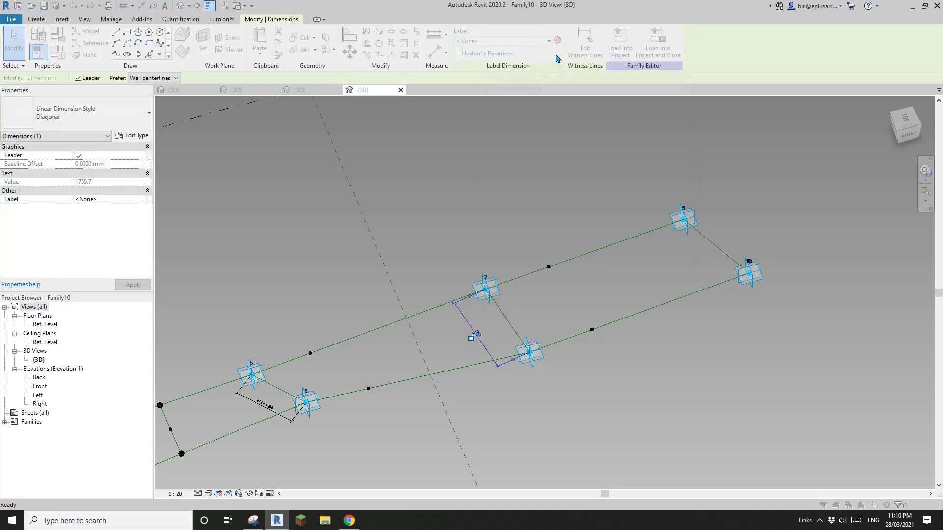
Step: Label the dimension between points 7 and 8 with a new instance reporting parameter named W3
{"action": "left_click", "coordinate": [558, 41]}
{"action": "type", "text": "W3"}
{"action": "left_click", "coordinate": [607, 219]}
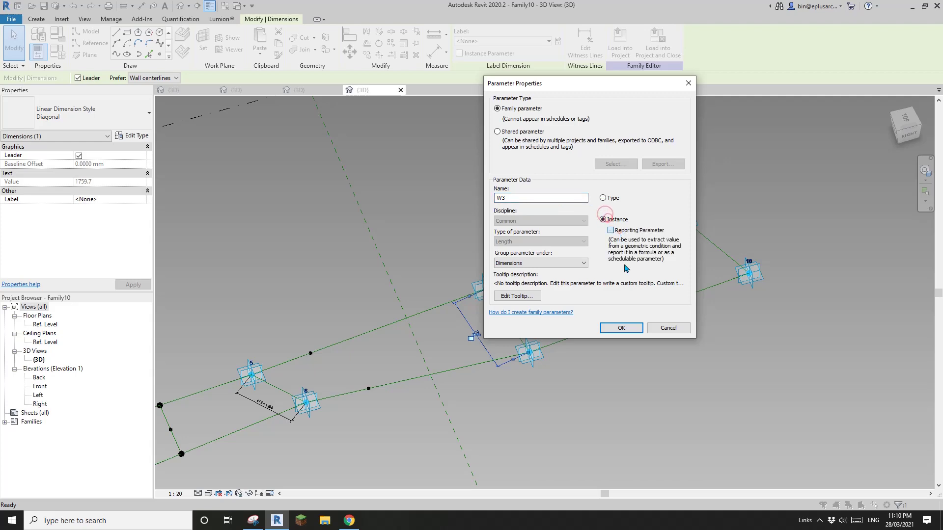
{"action": "left_click", "coordinate": [626, 330]}
{"action": "left_click", "coordinate": [554, 269]}
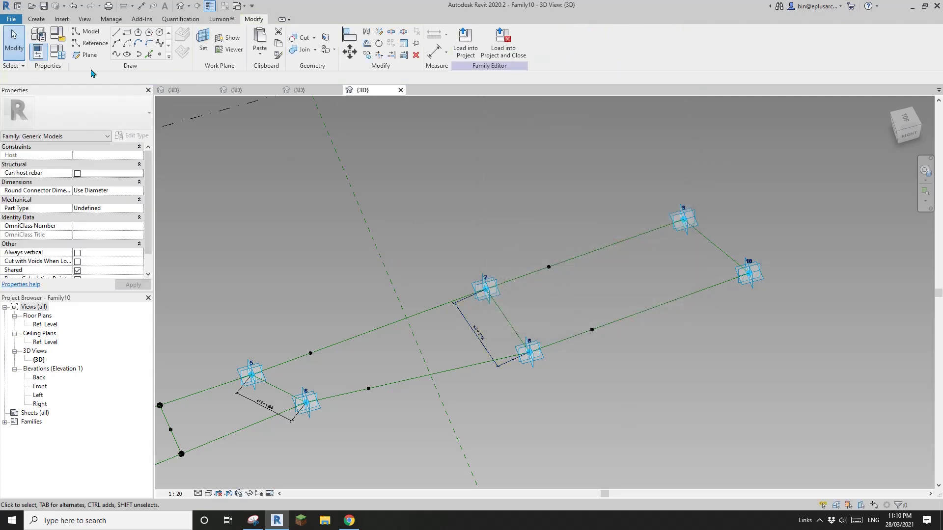
Step: Set the OFS3 formula to W3/3 in the family types and apply it
{"action": "left_click", "coordinate": [63, 56]}
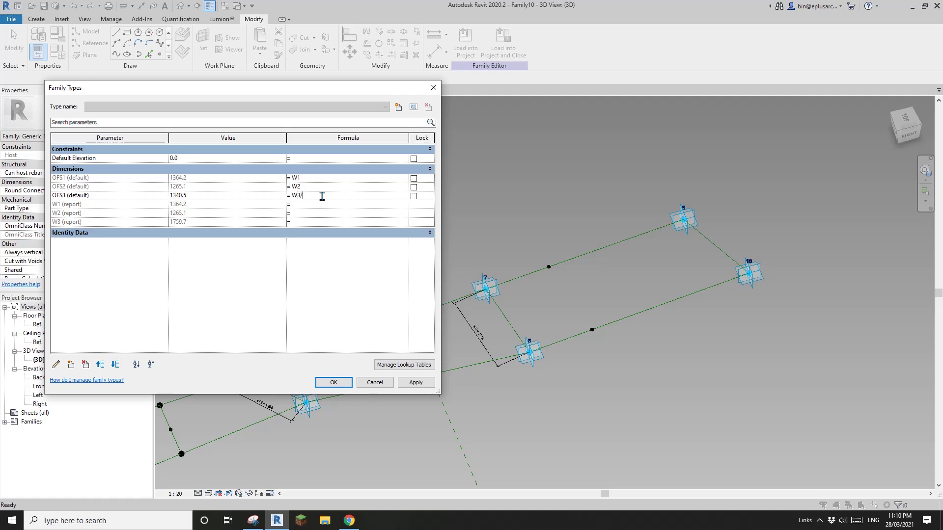
{"action": "left_click", "coordinate": [423, 387]}
{"action": "left_click", "coordinate": [334, 383]}
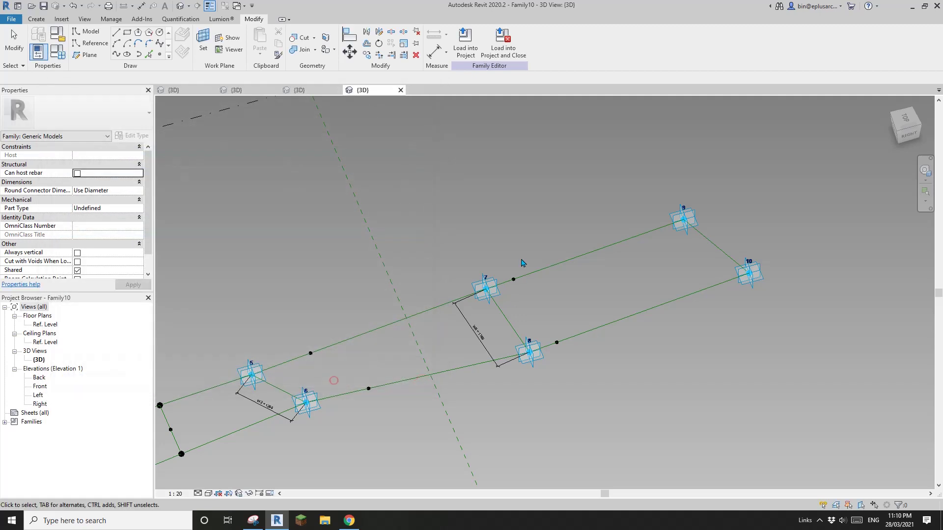
Step: Connect the hosted points on lines 5-7 and 6-8 with a spline reference line and place a reference point at its midpoint
{"action": "middle_click_drag", "start_coordinate": [423, 333], "coordinate": [606, 213]}
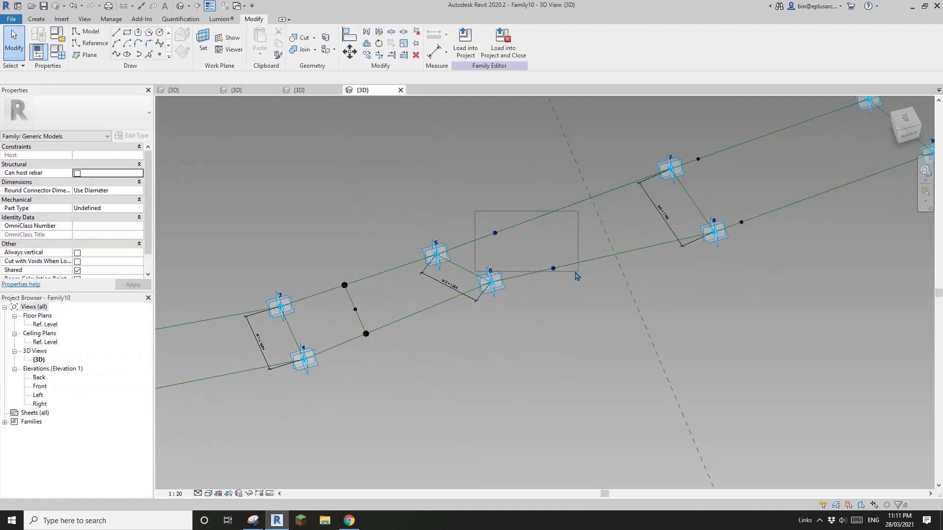
{"action": "left_click_drag", "start_coordinate": [576, 276], "coordinate": [577, 272]}
{"action": "left_click", "coordinate": [116, 54]}
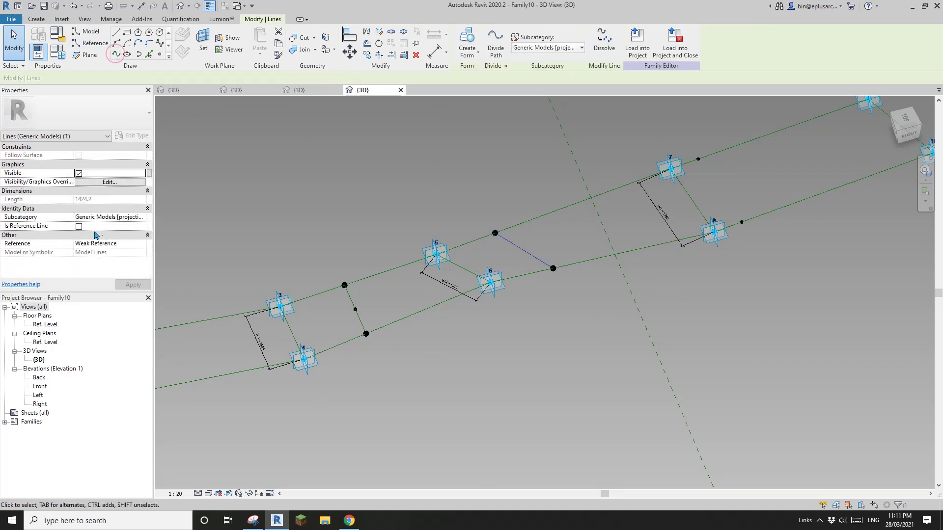
{"action": "left_click", "coordinate": [79, 226]}
{"action": "scroll", "coordinate": [590, 144], "scroll_direction": "up", "scroll_amount": 2}
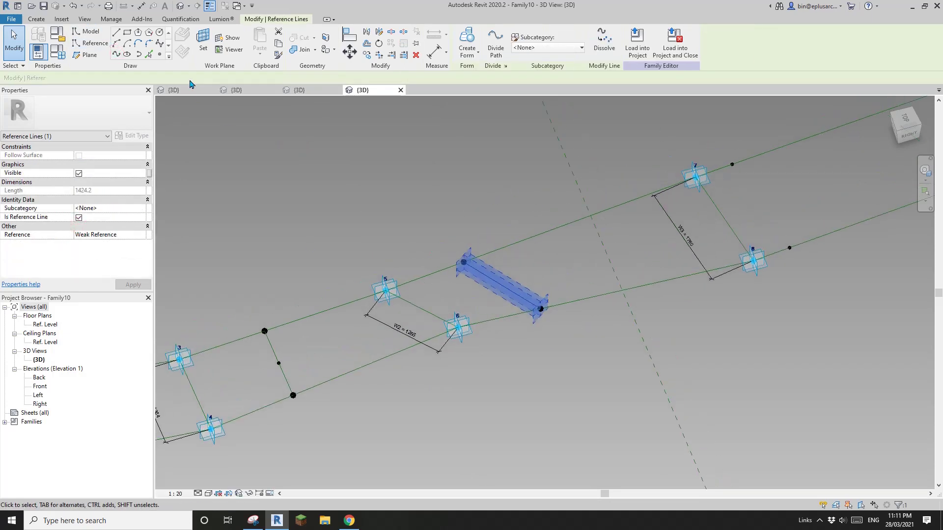
{"action": "left_click", "coordinate": [160, 55]}
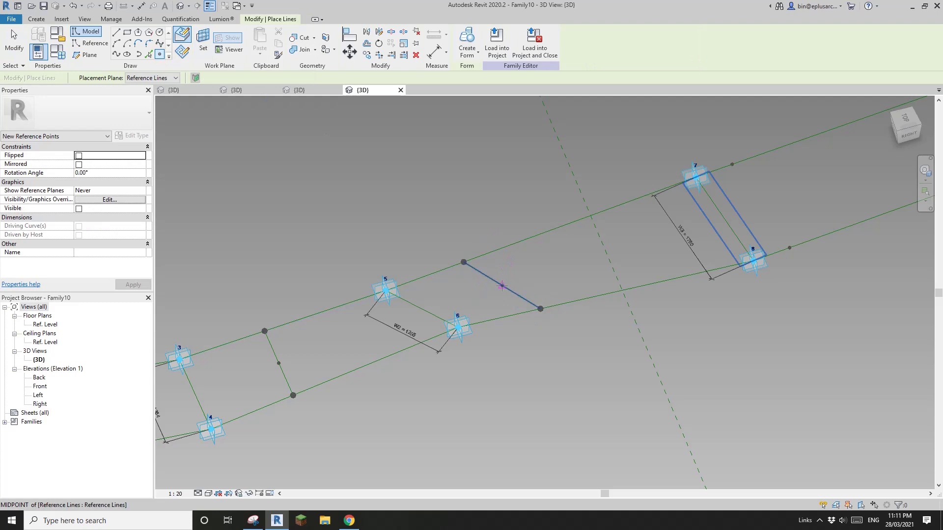
{"action": "middle_click_drag", "start_coordinate": [502, 286], "coordinate": [332, 312]}
{"action": "middle_click_drag", "start_coordinate": [395, 298], "coordinate": [311, 314]}
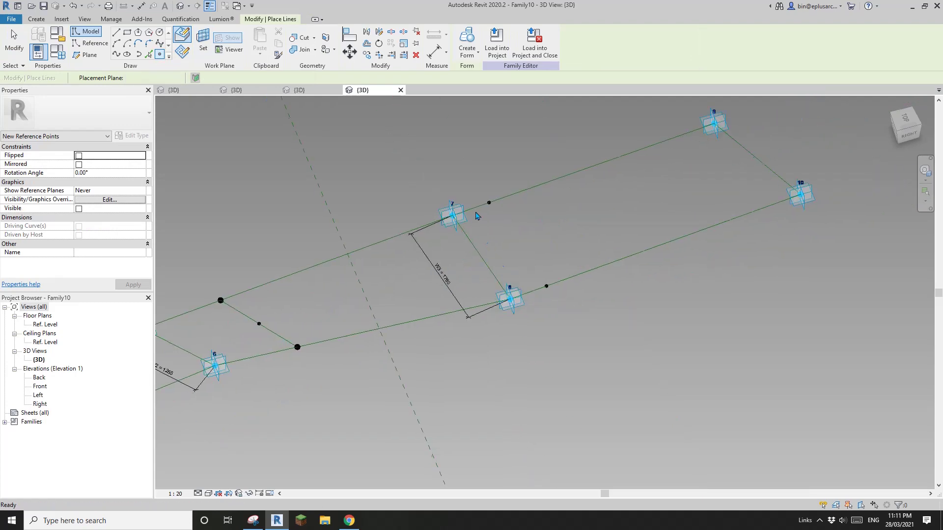
{"action": "key", "text": "Escape"}
Step: Connect the hosted points on lines 7-9 and 8-10 with a spline reference line and place a reference point at its midpoint
{"action": "left_click_drag", "start_coordinate": [474, 190], "coordinate": [507, 221]}
{"action": "left_click_drag", "start_coordinate": [536, 266], "coordinate": [559, 295], "text": "ctrl"}
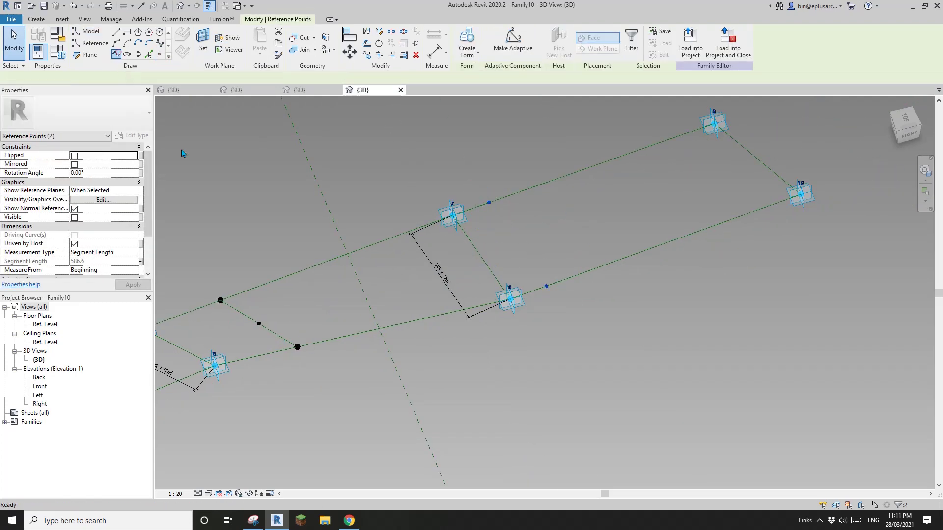
{"action": "left_click", "coordinate": [116, 54]}
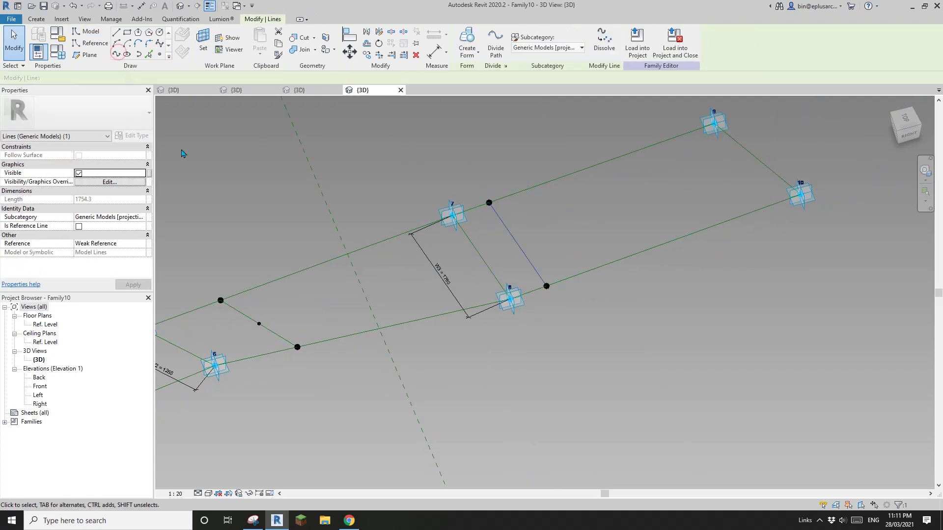
{"action": "left_click", "coordinate": [79, 227]}
{"action": "scroll", "coordinate": [217, 109], "scroll_direction": "up", "scroll_amount": 2}
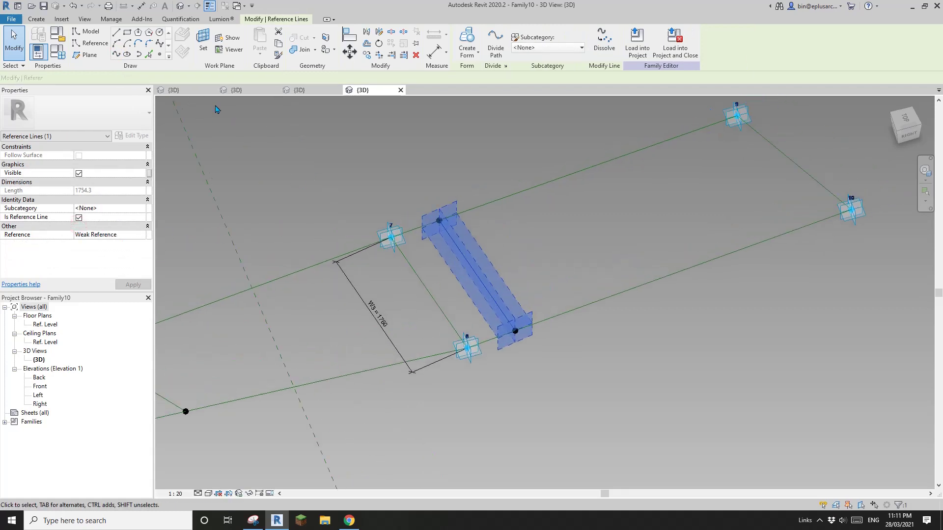
{"action": "left_click", "coordinate": [161, 55]}
{"action": "scroll", "coordinate": [480, 273], "scroll_direction": "down", "scroll_amount": 2}
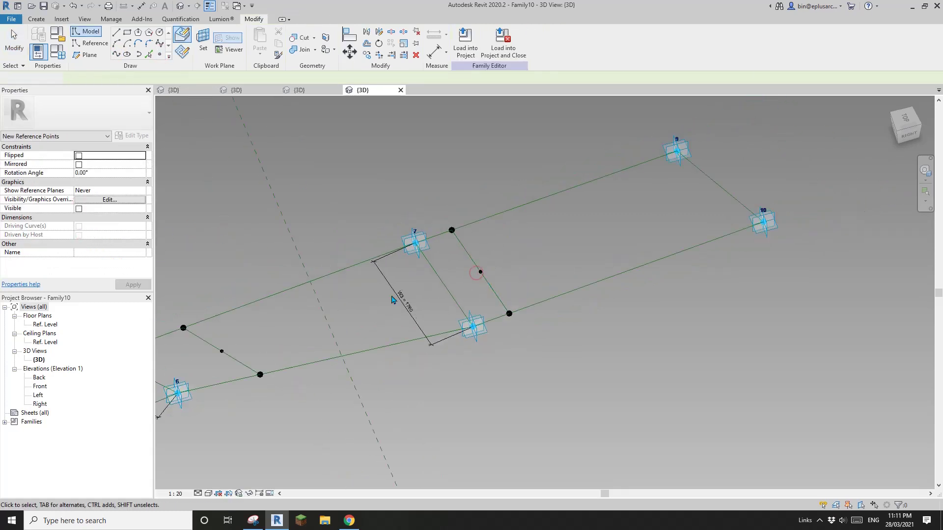
Step: Draw a spline reference line from adaptive point 3 to the midpoint of the offset line between points 3-4 and 5-6
{"action": "middle_click_drag", "start_coordinate": [294, 330], "coordinate": [640, 248]}
{"action": "scroll", "coordinate": [640, 248], "scroll_direction": "down", "scroll_amount": 1}
{"action": "scroll", "coordinate": [449, 305], "scroll_direction": "up", "scroll_amount": 1}
{"action": "mouse_move", "coordinate": [417, 320]}
{"action": "middle_mouse_down"}
{"action": "mouse_move", "coordinate": [450, 305]}
{"action": "mouse_move", "coordinate": [427, 318]}
{"action": "middle_mouse_up"}
{"action": "scroll", "coordinate": [469, 314], "scroll_direction": "down", "scroll_amount": 1}
{"action": "middle_click_drag", "start_coordinate": [478, 303], "coordinate": [612, 267]}
{"action": "scroll", "coordinate": [612, 267], "scroll_direction": "down", "scroll_amount": 1}
{"action": "scroll", "coordinate": [459, 283], "scroll_direction": "up", "scroll_amount": 2}
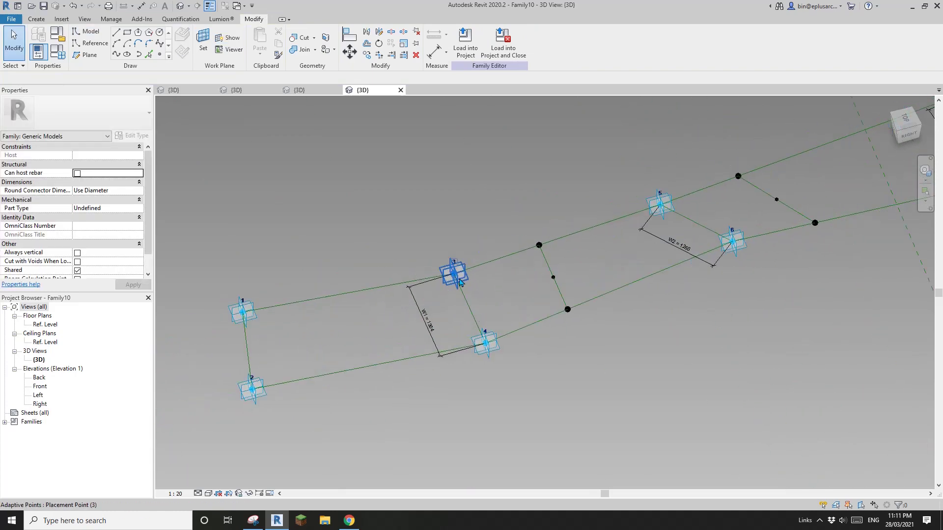
{"action": "left_click", "coordinate": [460, 281]}
{"action": "left_click", "coordinate": [117, 55]}
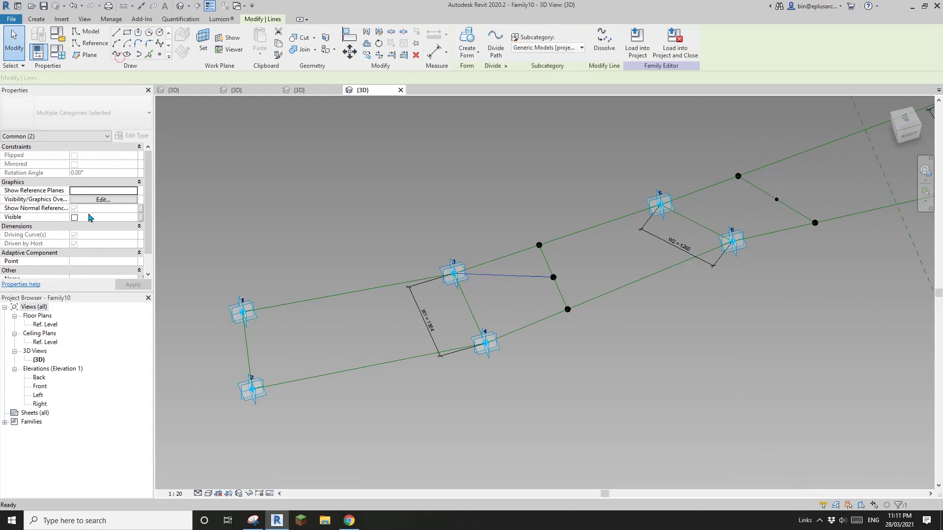
{"action": "left_click", "coordinate": [77, 226]}
Step: Draw a spline reference line from adaptive point 4 to the same offset-line midpoint
{"action": "left_click", "coordinate": [486, 344]}
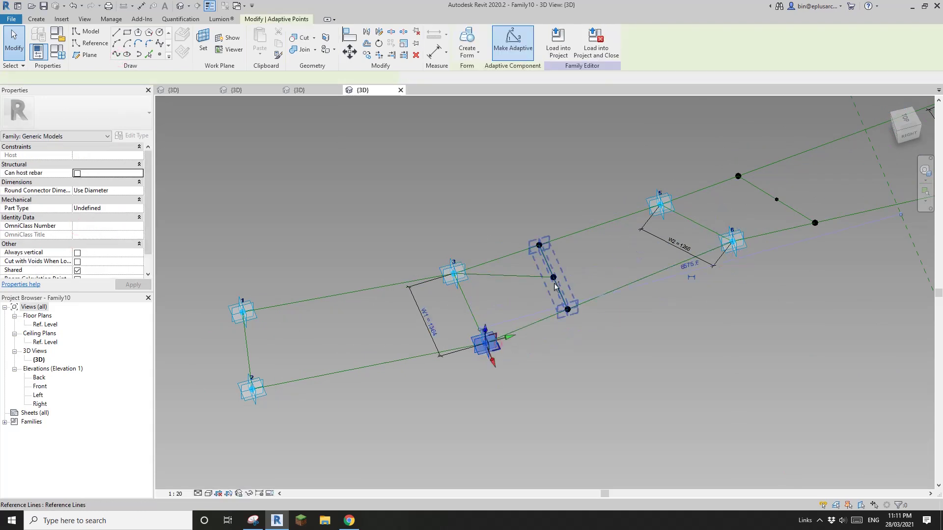
{"action": "left_click", "coordinate": [553, 277], "text": "ctrl"}
{"action": "left_click", "coordinate": [116, 54]}
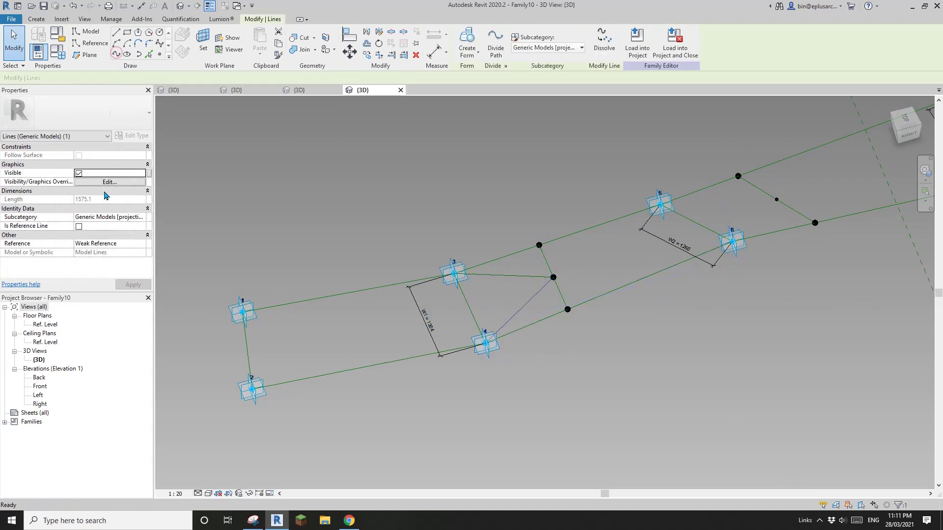
{"action": "left_click", "coordinate": [79, 226]}
{"action": "middle_click_drag", "start_coordinate": [706, 221], "coordinate": [566, 242]}
{"action": "key", "text": "Escape"}
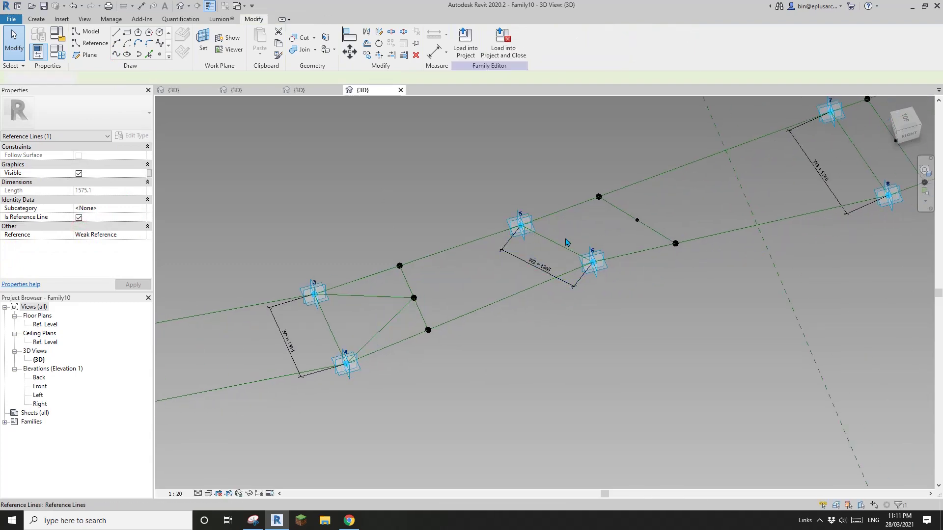
Step: Join adaptive points 5 and 6 to the midpoint of the offset line beyond them with two spline reference lines
{"action": "left_click", "coordinate": [522, 228]}
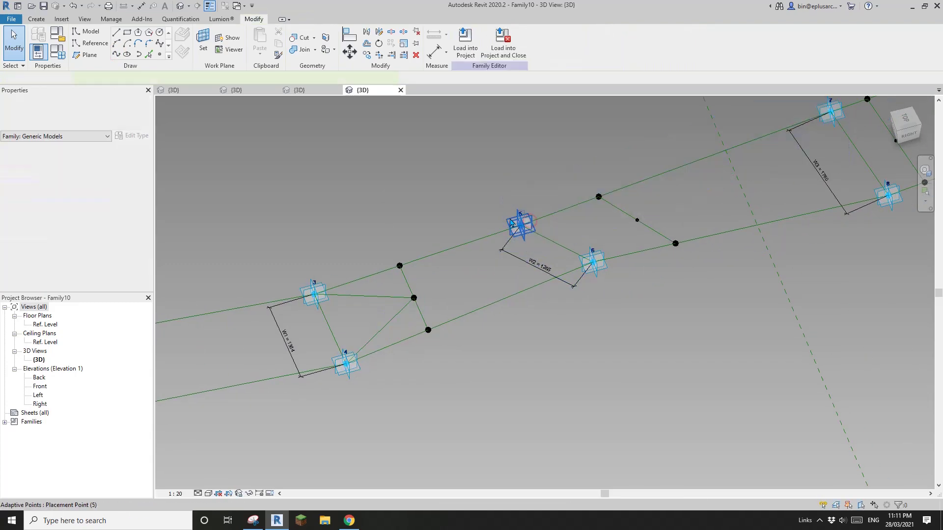
{"action": "left_click", "coordinate": [624, 221]}
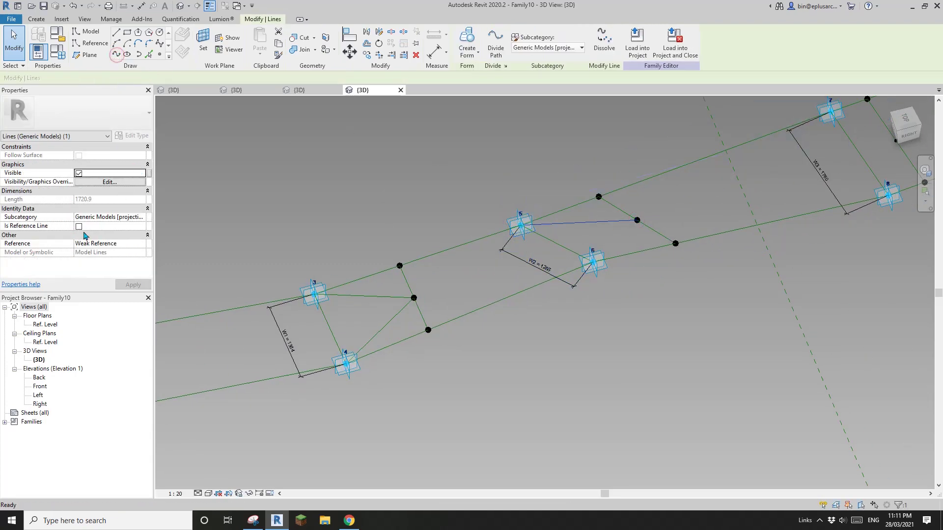
{"action": "left_click", "coordinate": [593, 263]}
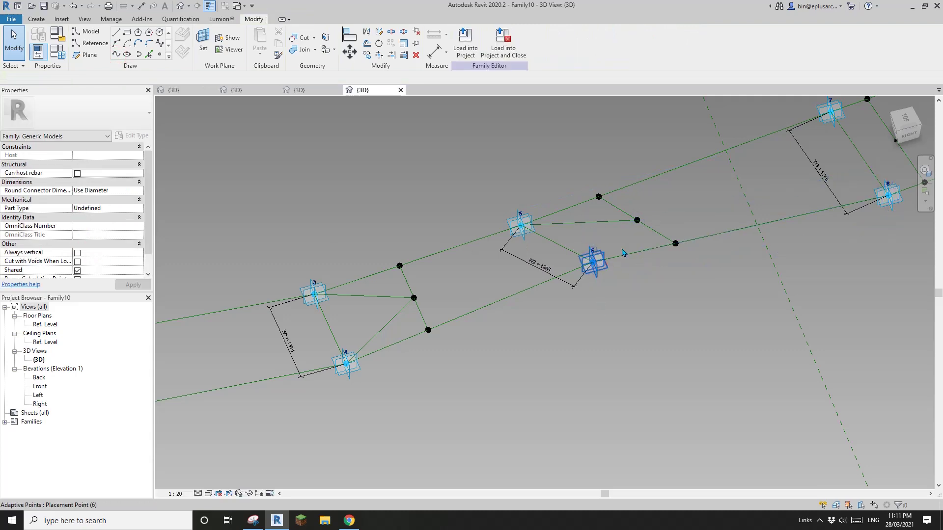
{"action": "left_click", "coordinate": [637, 221], "text": "ctrl"}
{"action": "left_click", "coordinate": [115, 55]}
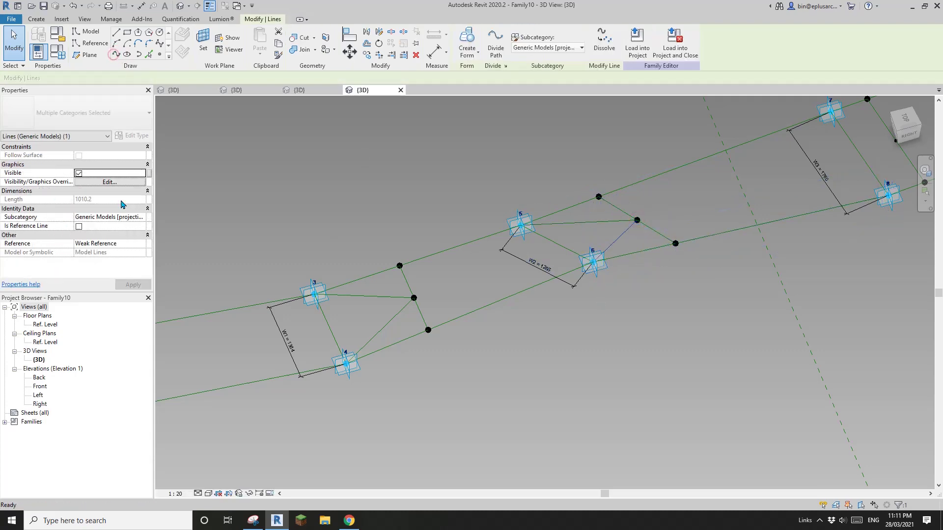
{"action": "left_click", "coordinate": [79, 217]}
Step: Draw a spline reference line from adaptive point 7 to the midpoint of the offset line between points 7-8 and 9-10
{"action": "middle_click_drag", "start_coordinate": [693, 198], "coordinate": [319, 270]}
{"action": "left_click", "coordinate": [457, 183]}
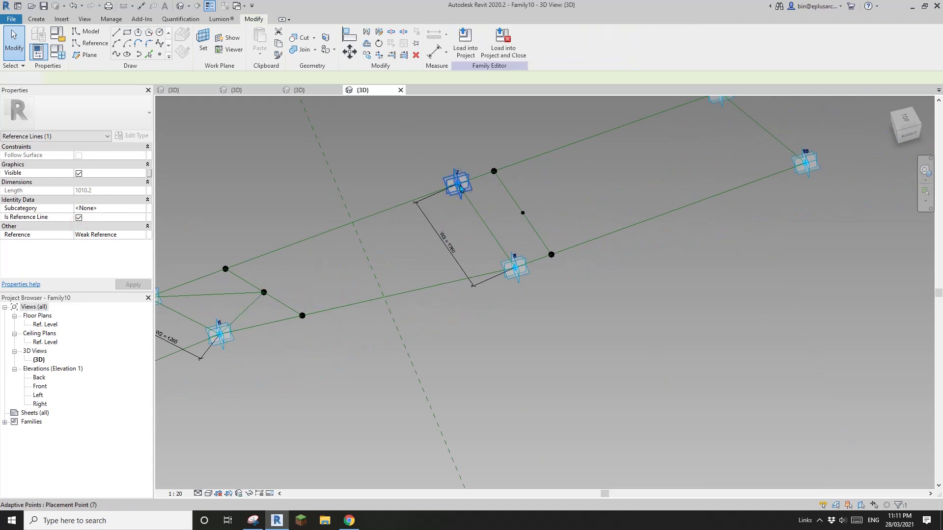
{"action": "left_click", "coordinate": [522, 212], "text": "ctrl"}
{"action": "left_click", "coordinate": [115, 54]}
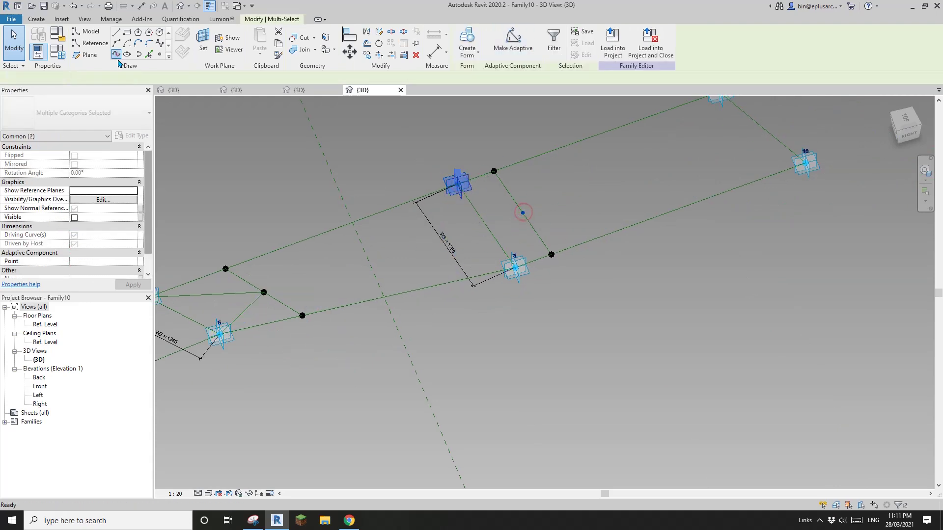
{"action": "left_click", "coordinate": [79, 226]}
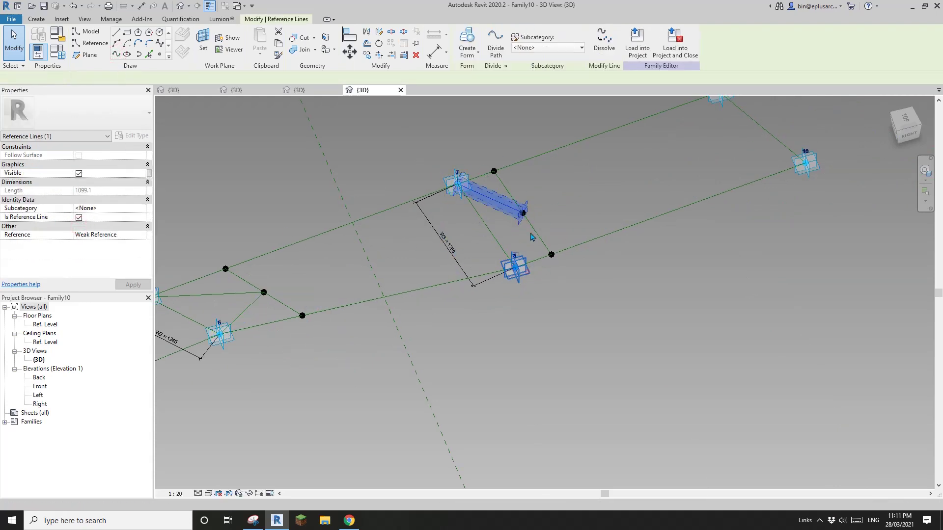
Step: Draw a spline reference line from adaptive point 8 to the midpoint of the offset line beyond points 7 and 8
{"action": "left_click", "coordinate": [515, 268]}
{"action": "left_click", "coordinate": [522, 212], "text": "ctrl"}
{"action": "left_click", "coordinate": [115, 54]}
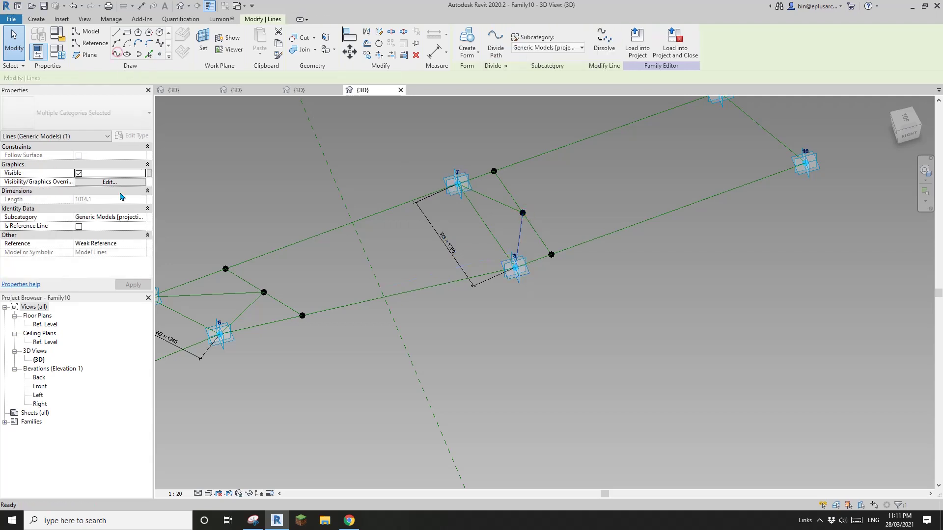
{"action": "left_click", "coordinate": [78, 226]}
{"action": "middle_click_drag", "start_coordinate": [608, 164], "coordinate": [498, 238]}
{"action": "key", "text": "Escape"}
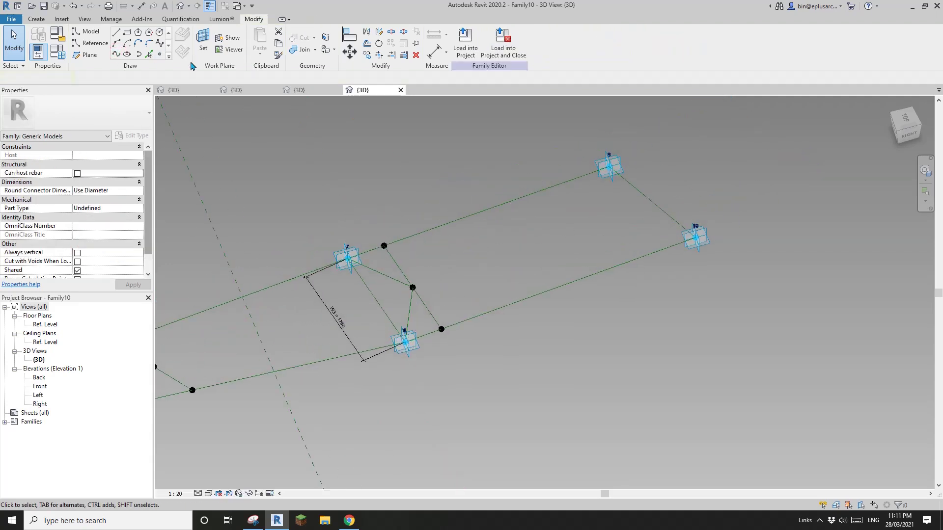
Step: Place reference points at the midpoints of the spline lines from points 5, 6, 7 and 8, plus three points along line 9-10
{"action": "left_click", "coordinate": [160, 54]}
{"action": "middle_click_drag", "start_coordinate": [383, 275], "coordinate": [538, 245]}
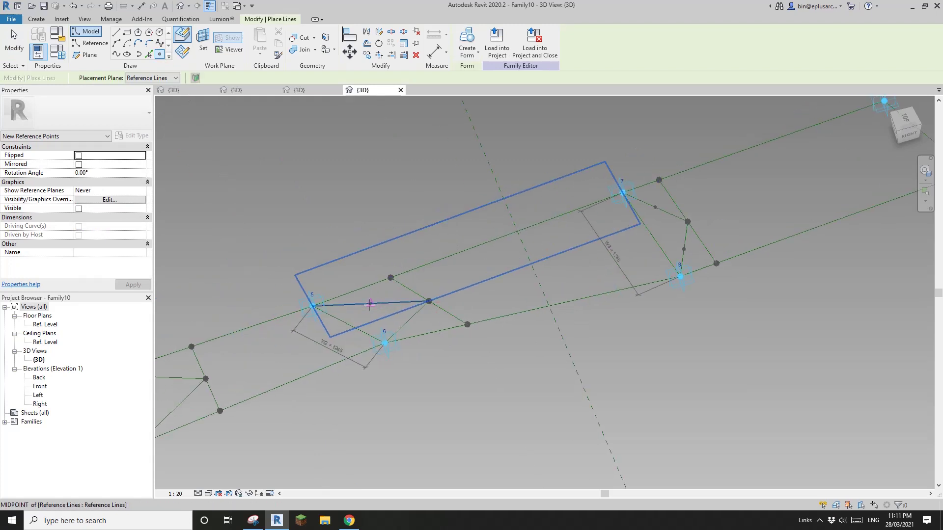
{"action": "middle_click_drag", "start_coordinate": [406, 322], "coordinate": [475, 294]}
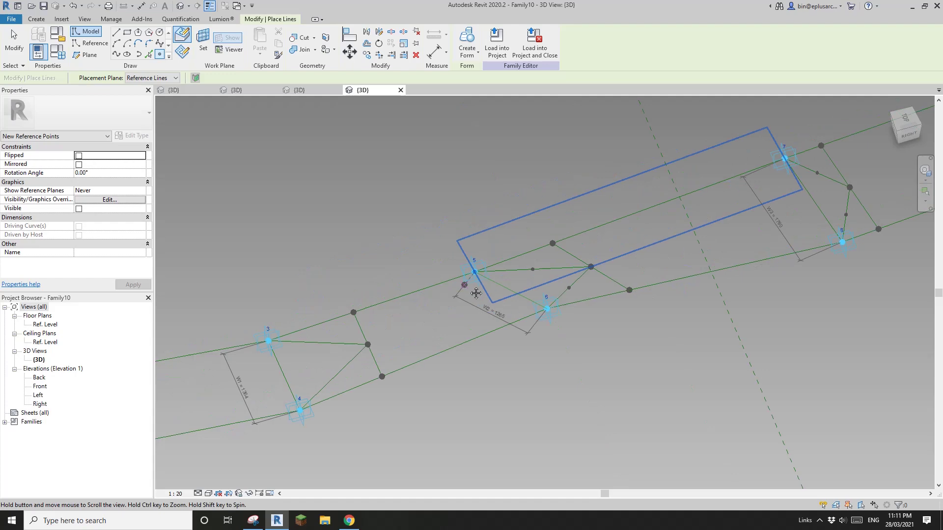
{"action": "middle_click_drag", "start_coordinate": [735, 242], "coordinate": [276, 355]}
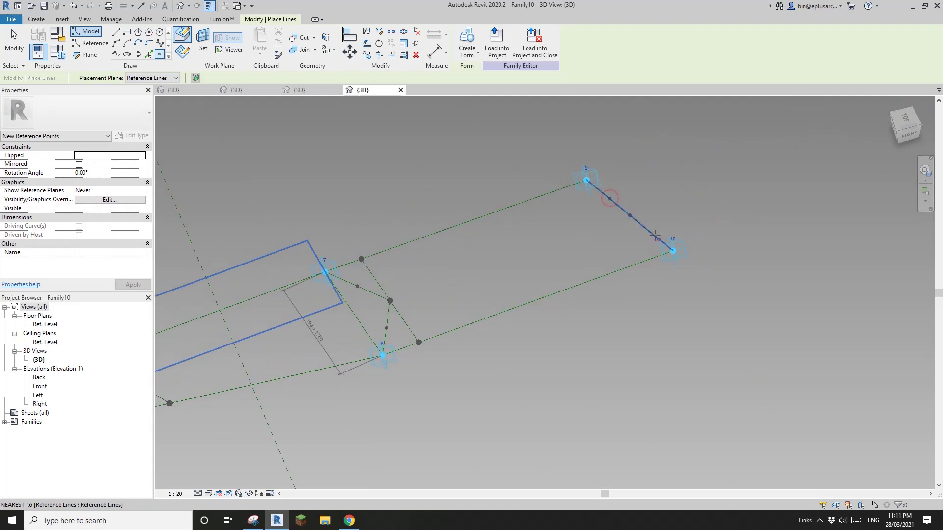
{"action": "key", "text": "Escape"}
{"action": "key", "text": "Escape"}
Step: Set the normalized curve parameters of the two outer points on line 9-10 to 0.25 near point 9 and 0.75 near point 10
{"action": "left_click", "coordinate": [610, 199]}
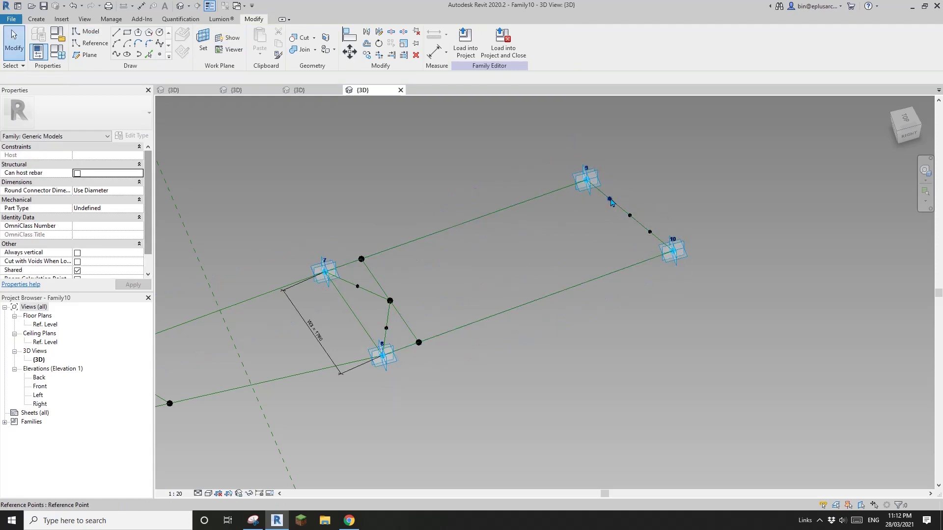
{"action": "left_click", "coordinate": [112, 261]}
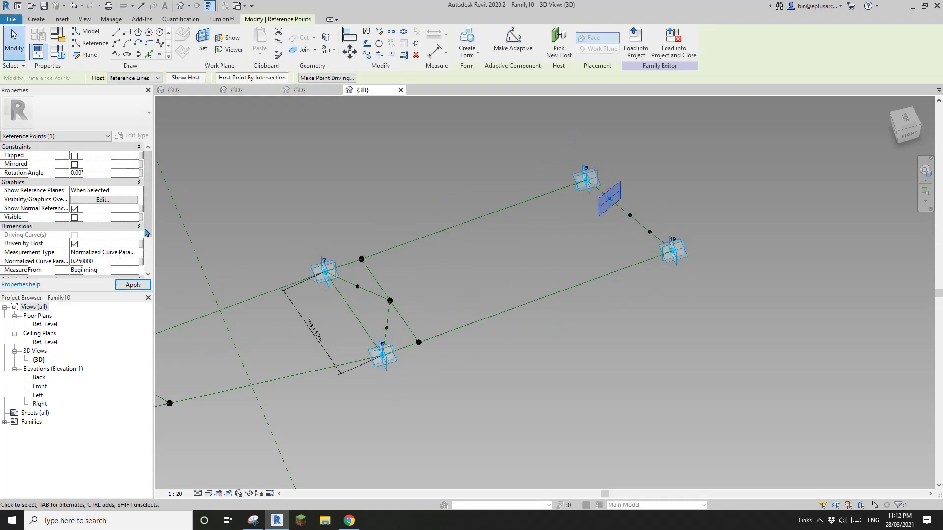
{"action": "left_click", "coordinate": [649, 231]}
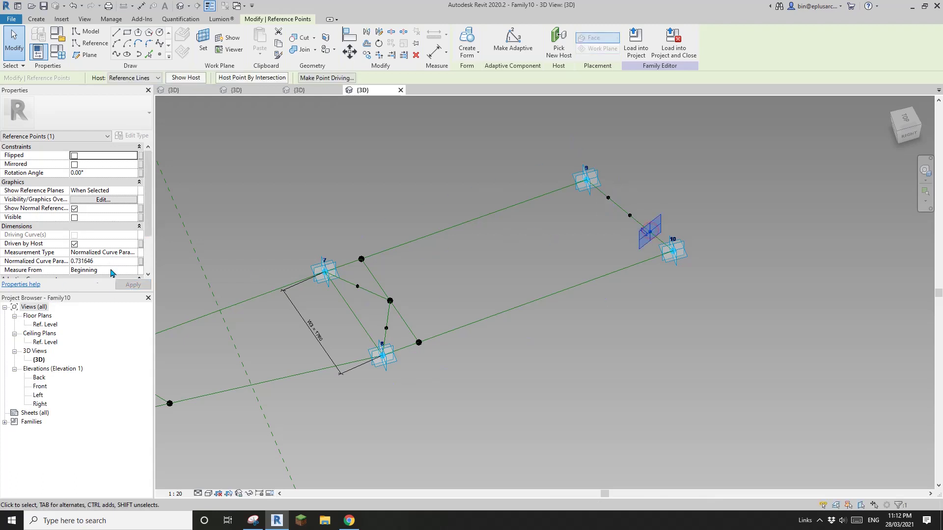
{"action": "left_click", "coordinate": [114, 262]}
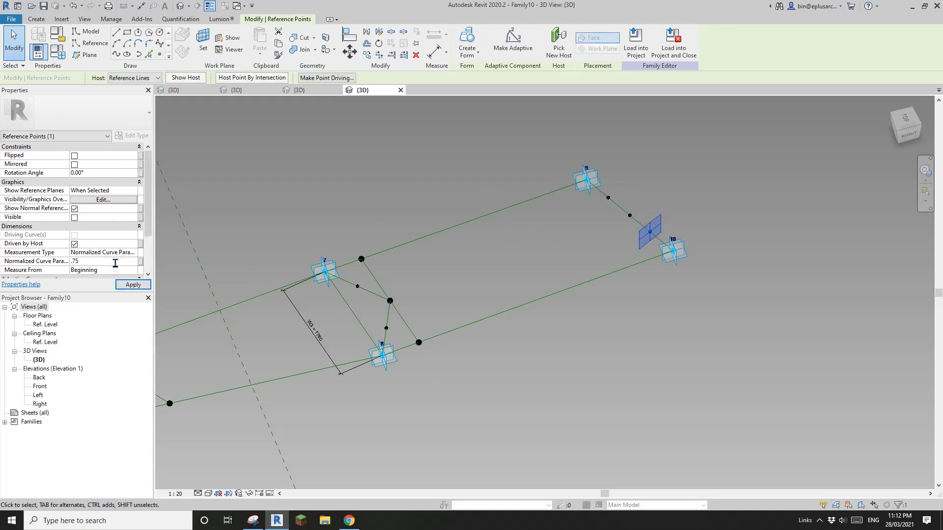
{"action": "left_click", "coordinate": [359, 215]}
Step: Connect the quarter point near adaptive point 9 to the midpoint of point 7's spline with a reference line
{"action": "left_click", "coordinate": [358, 286]}
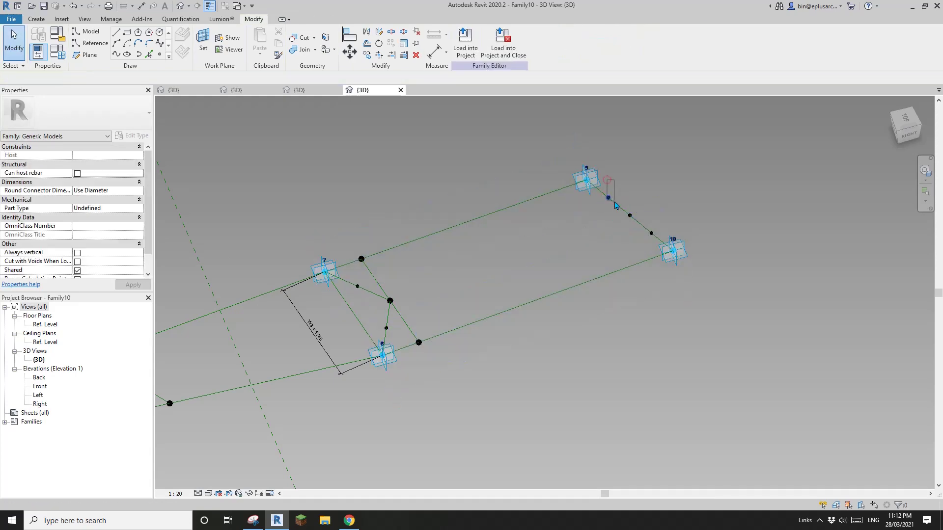
{"action": "left_click", "coordinate": [614, 202]}
{"action": "left_click", "coordinate": [358, 287], "text": "ctrl"}
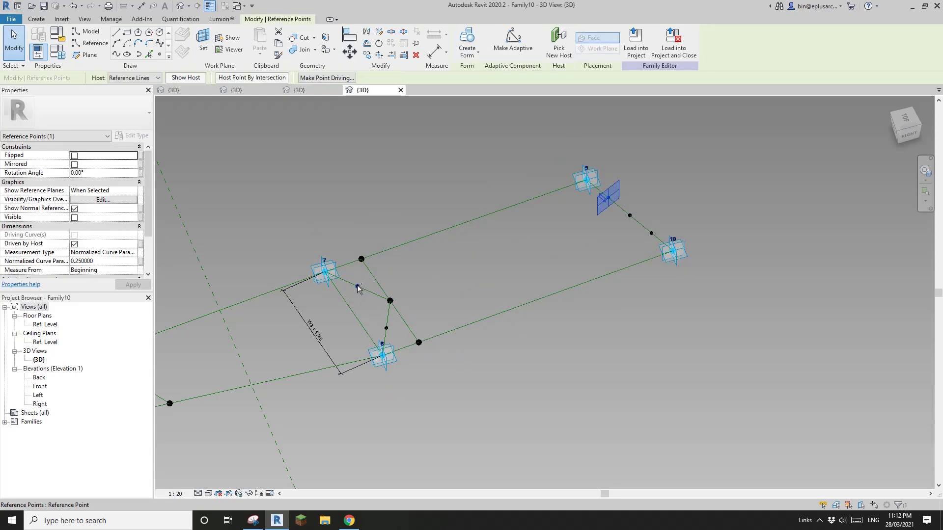
{"action": "left_click", "coordinate": [117, 55]}
{"action": "left_click", "coordinate": [77, 227]}
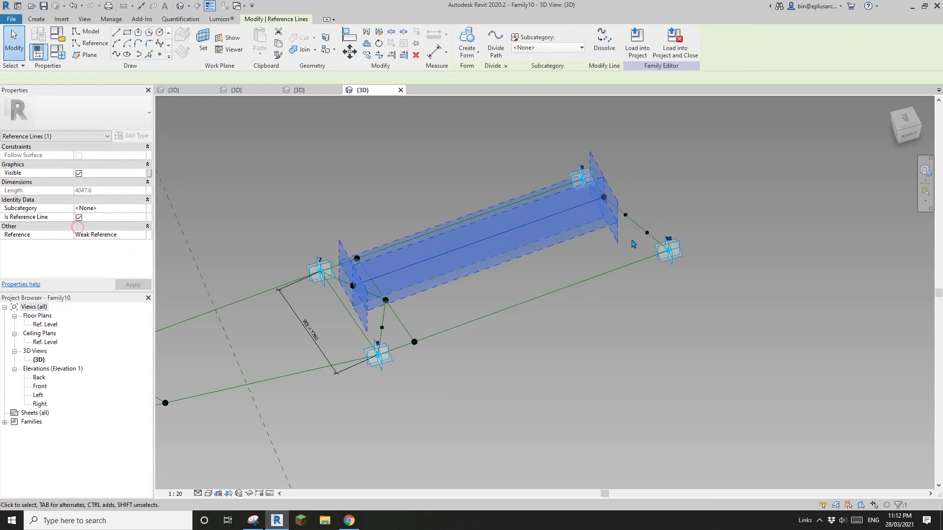
Step: Connect the three-quarter point near adaptive point 10 to the midpoint of point 8's spline with a reference line
{"action": "left_click", "coordinate": [647, 233]}
{"action": "left_click", "coordinate": [382, 328], "text": "ctrl"}
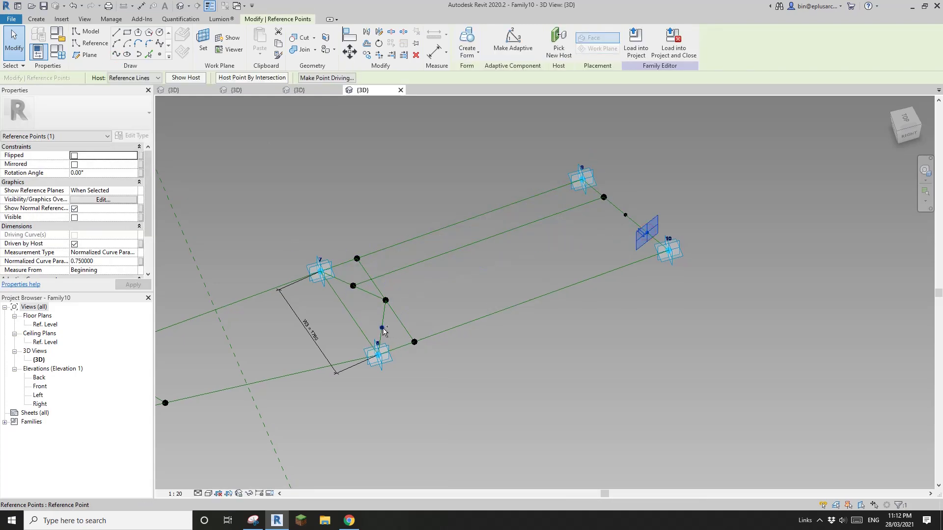
{"action": "left_click", "coordinate": [117, 55]}
{"action": "middle_click_drag", "start_coordinate": [625, 223], "coordinate": [623, 230]}
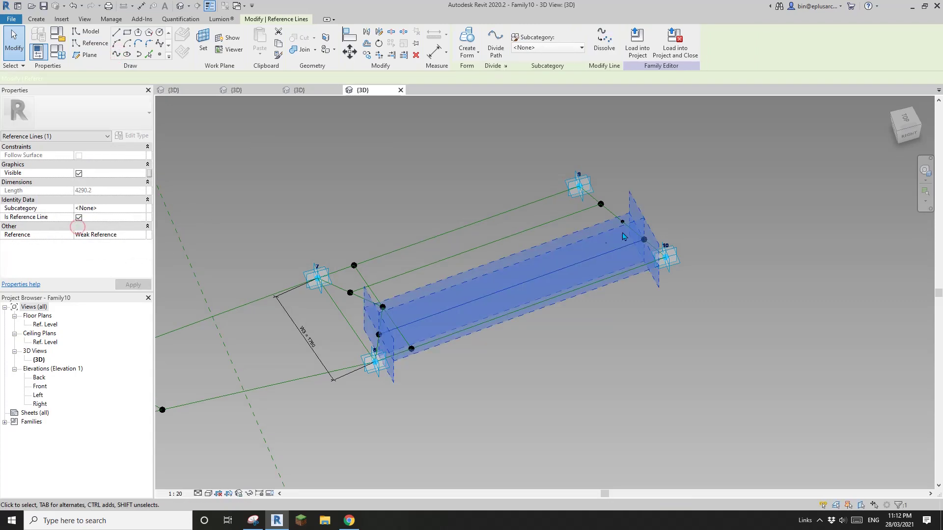
{"action": "key", "text": "Escape"}
Step: Connect the midpoint of line 9-10 to the midpoint of the offset line beyond points 7 and 8 with a reference line
{"action": "left_click", "coordinate": [621, 222]}
{"action": "left_click", "coordinate": [383, 308], "text": "ctrl"}
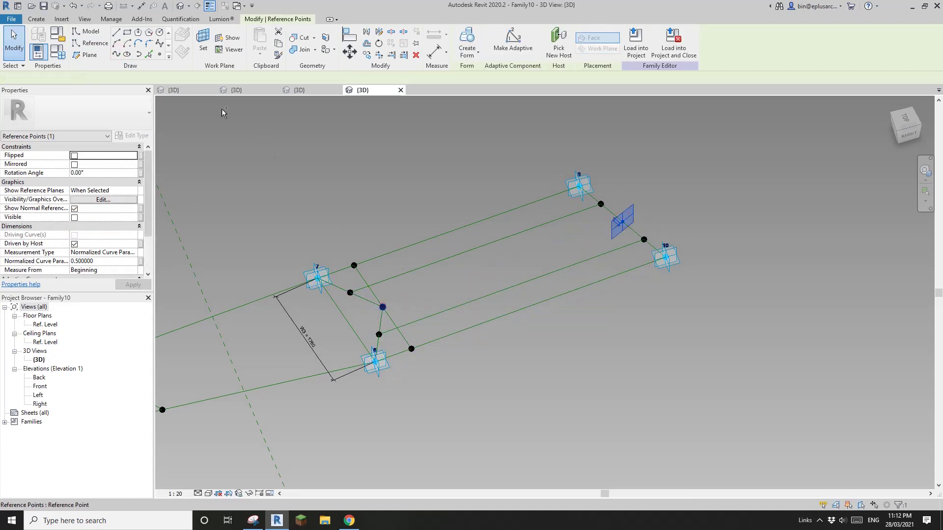
{"action": "left_click", "coordinate": [117, 55]}
{"action": "left_click", "coordinate": [80, 227]}
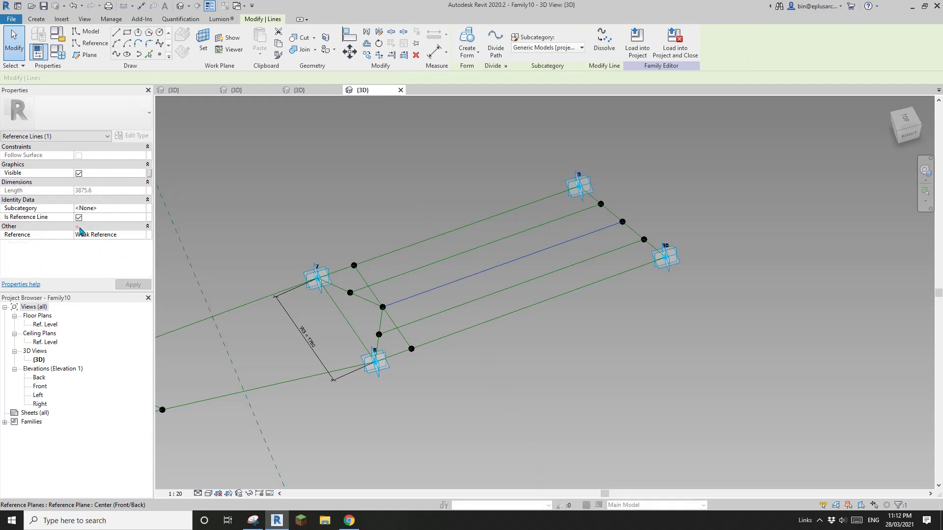
Step: Connect the midpoint of point 7's spline to the midpoint of point 5's spline with a reference line
{"action": "scroll", "coordinate": [536, 183], "scroll_direction": "down", "scroll_amount": 2}
{"action": "middle_click_drag", "start_coordinate": [286, 320], "coordinate": [585, 259]}
{"action": "scroll", "coordinate": [585, 258], "scroll_direction": "down", "scroll_amount": 1}
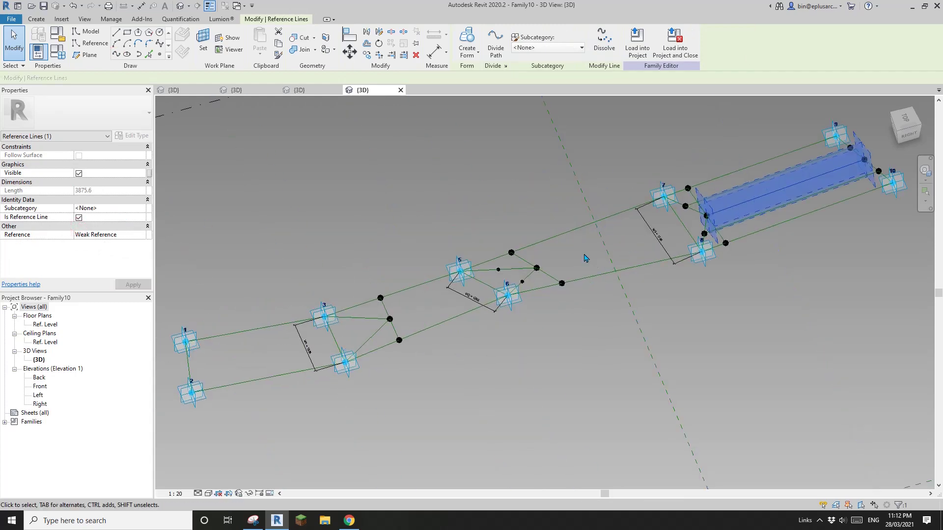
{"action": "key", "text": "Escape"}
{"action": "left_click", "coordinate": [685, 207]}
{"action": "scroll", "coordinate": [639, 221], "scroll_direction": "up", "scroll_amount": 1}
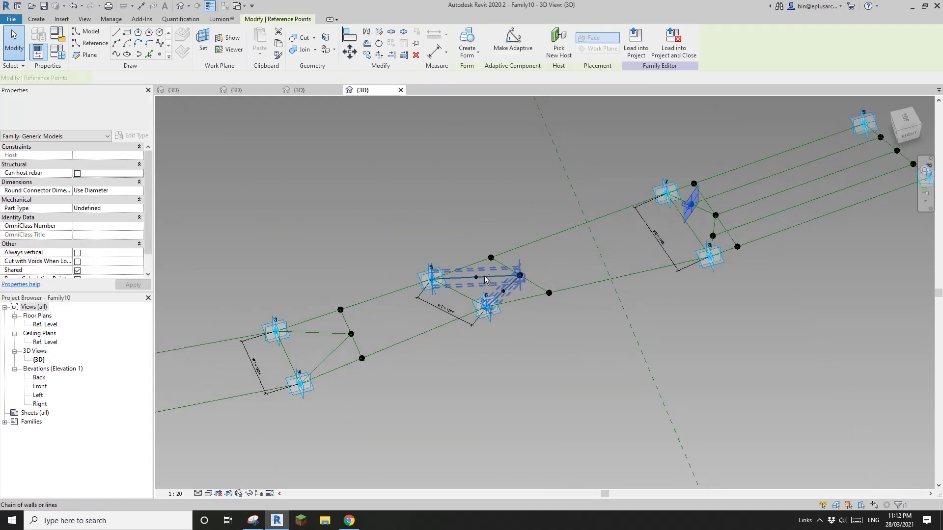
{"action": "left_click", "coordinate": [476, 277]}
{"action": "left_click", "coordinate": [116, 54]}
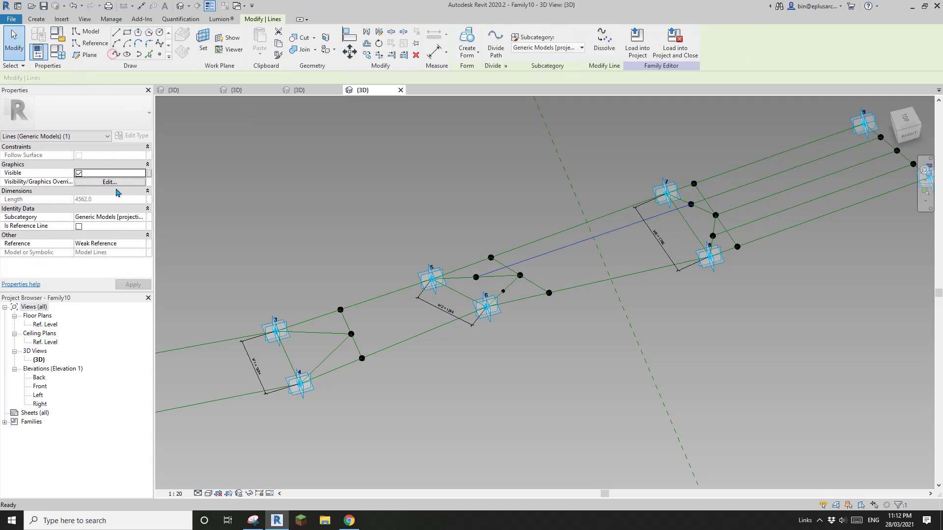
{"action": "left_click", "coordinate": [78, 226]}
Step: Connect the midpoint of point 8's spline to the midpoint of point 6's spline with a reference line
{"action": "left_click", "coordinate": [504, 291]}
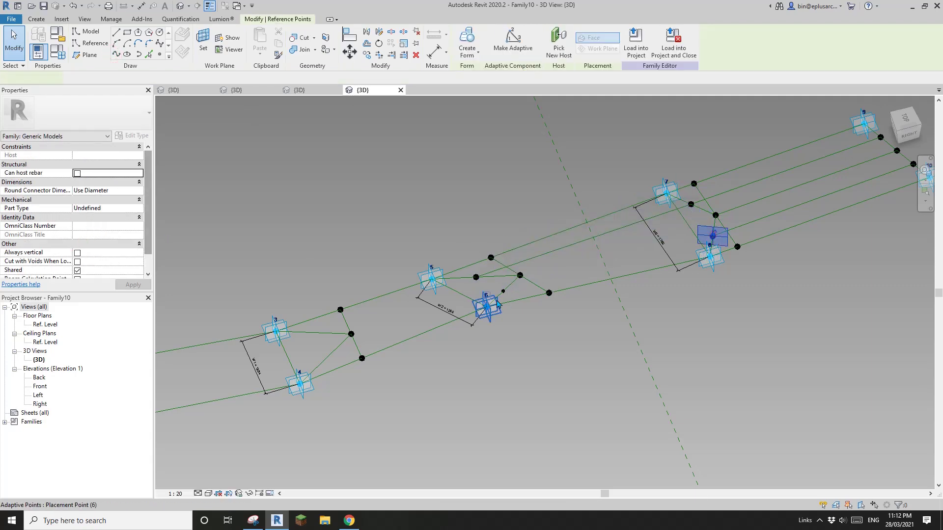
{"action": "left_click", "coordinate": [116, 54]}
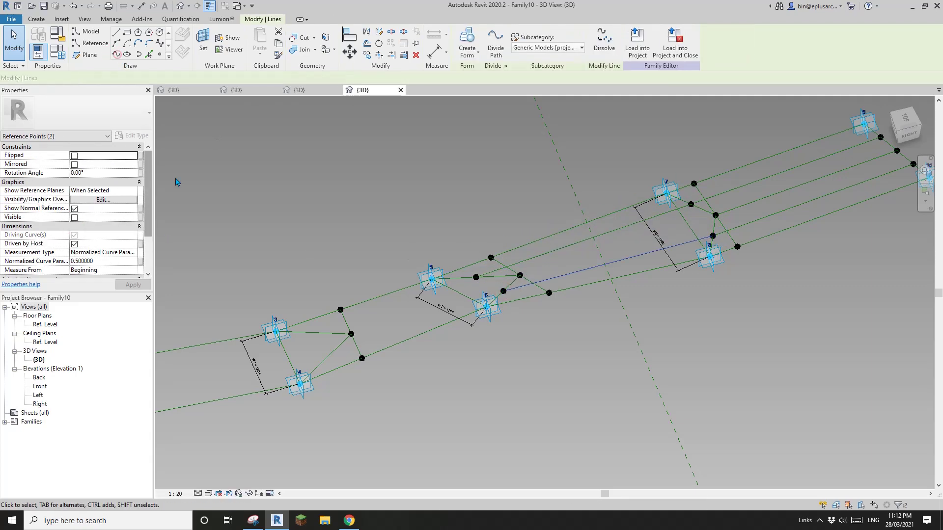
{"action": "left_click", "coordinate": [79, 226]}
{"action": "left_click", "coordinate": [499, 206]}
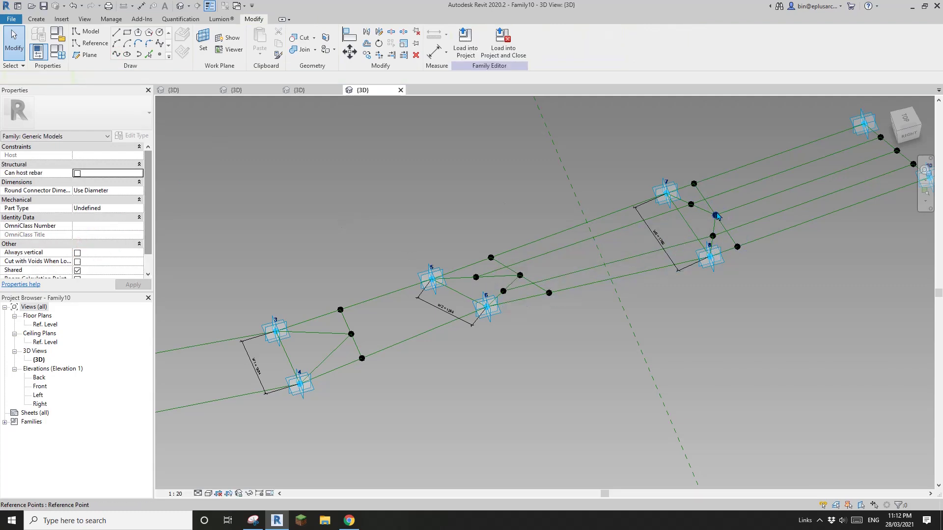
Step: Connect the midpoints of the offset lines beyond points 7-8 and 5-6 with a reference line
{"action": "left_click", "coordinate": [520, 276], "text": "ctrl"}
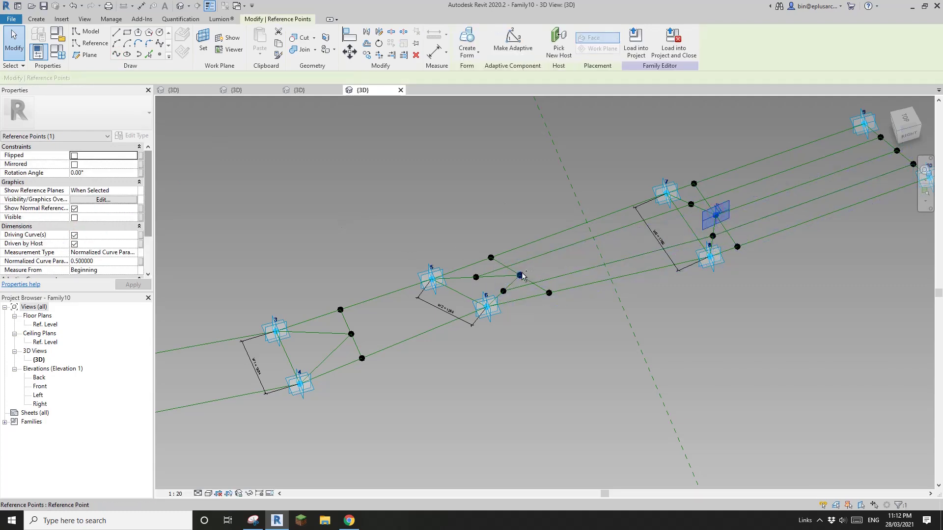
{"action": "left_click", "coordinate": [116, 54]}
{"action": "left_click", "coordinate": [79, 227]}
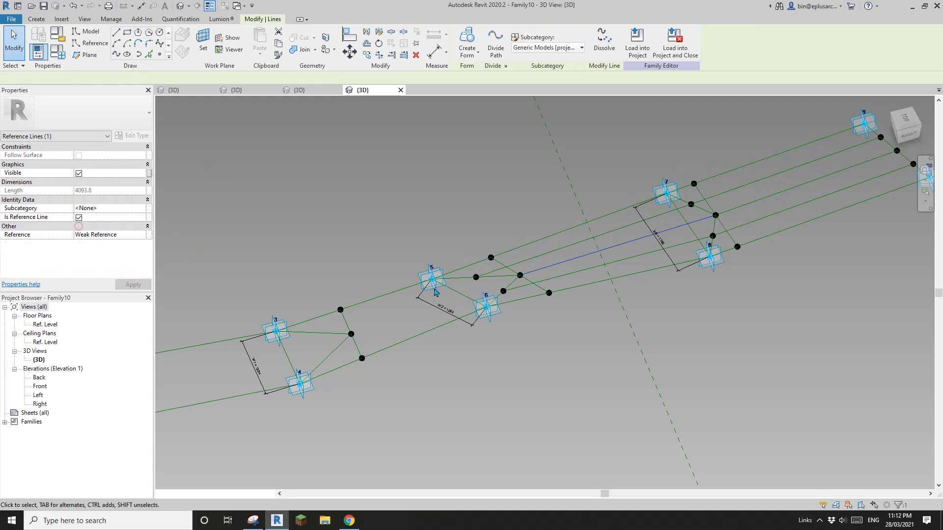
{"action": "key", "text": "Escape"}
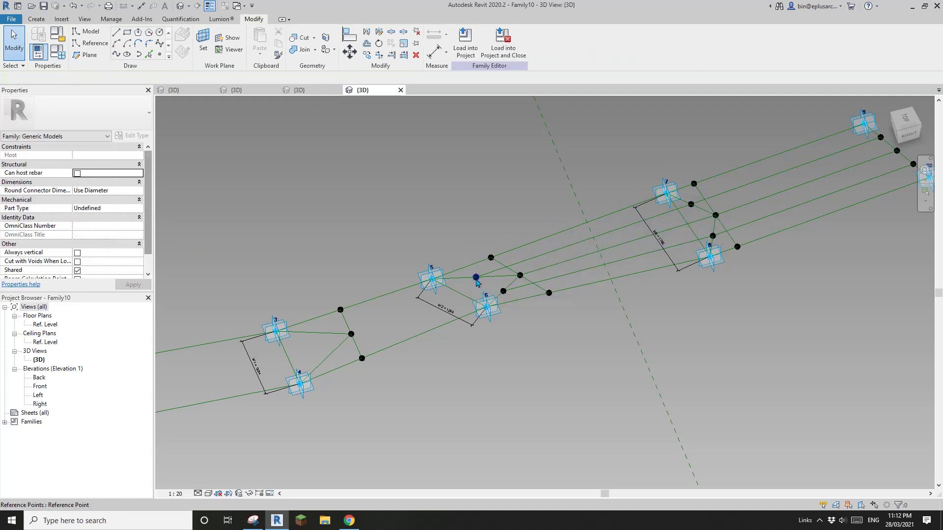
Step: Connect the midpoint of point 5's spline to the midpoint of the offset line beyond points 3 and 4 with a reference line
{"action": "left_click", "coordinate": [476, 278]}
{"action": "left_click", "coordinate": [351, 334], "text": "ctrl"}
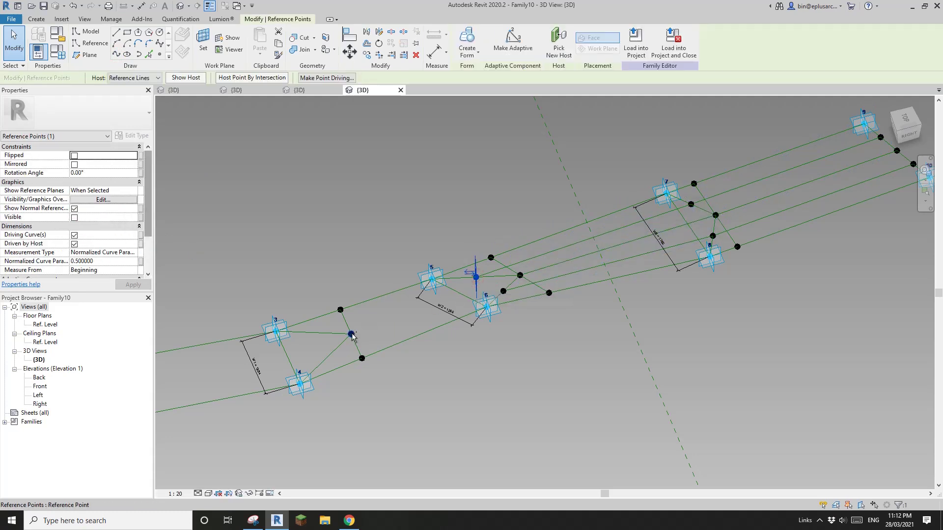
{"action": "left_click", "coordinate": [116, 55]}
{"action": "left_click", "coordinate": [81, 236]}
{"action": "key", "text": "Escape"}
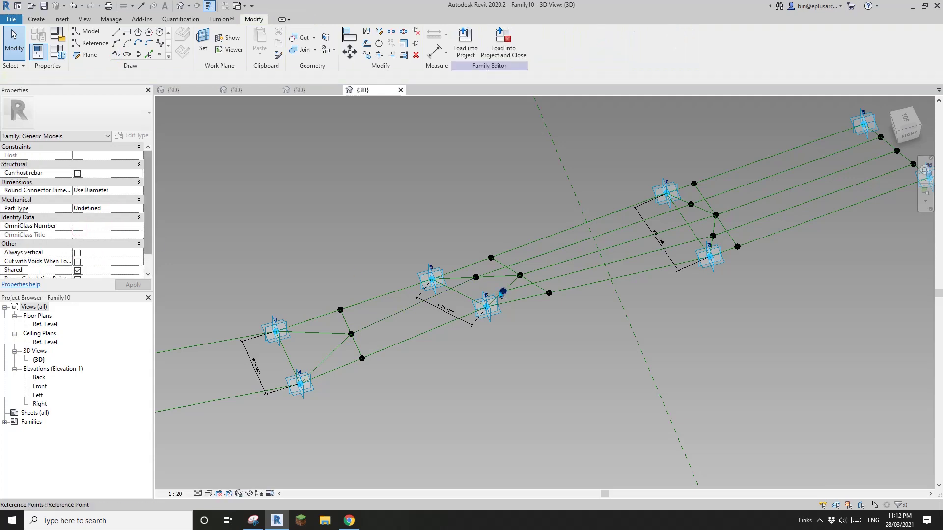
Step: Connect the midpoint of point 6's spline to the midpoint of the offset line beyond points 3 and 4 with a reference line
{"action": "left_click", "coordinate": [503, 291]}
{"action": "left_click", "coordinate": [351, 334], "text": "ctrl"}
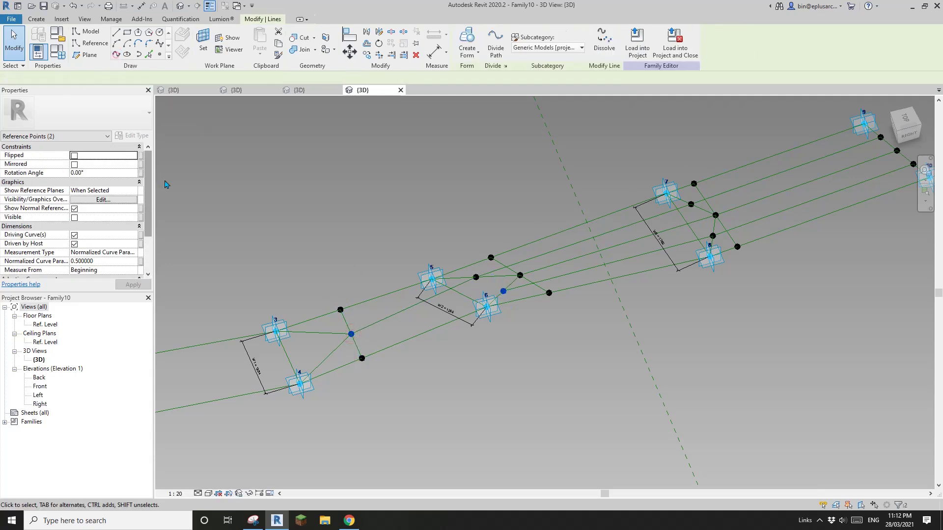
{"action": "left_click", "coordinate": [116, 54]}
{"action": "left_click", "coordinate": [77, 230]}
{"action": "key", "text": "Escape"}
{"action": "scroll", "coordinate": [326, 220], "scroll_direction": "down", "scroll_amount": 2}
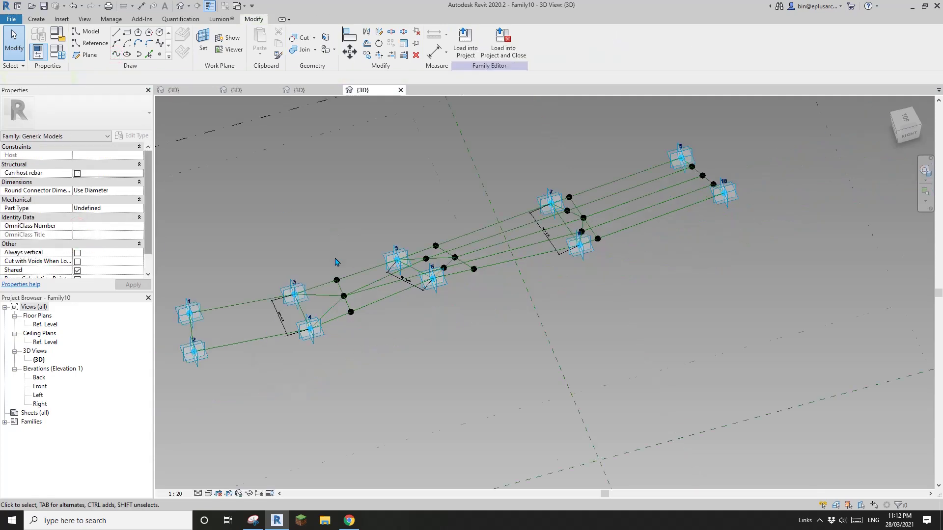
Step: Move adaptive point 6 closer to point 5 so line 5-6 runs roughly parallel to line 3-4
{"action": "middle_click_drag", "start_coordinate": [336, 262], "coordinate": [496, 311], "text": "shift"}
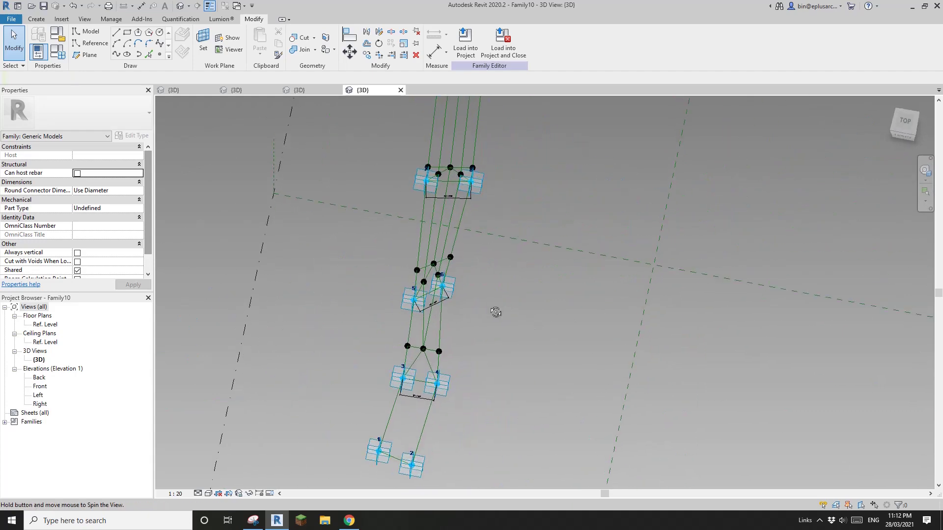
{"action": "left_click", "coordinate": [455, 293]}
{"action": "scroll", "coordinate": [456, 294], "scroll_direction": "up", "scroll_amount": 2}
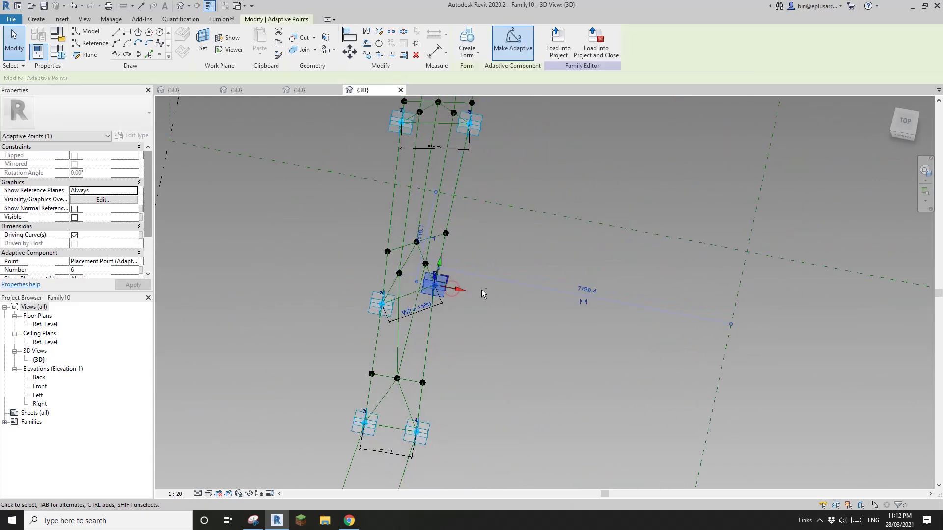
{"action": "middle_click_drag", "start_coordinate": [481, 290], "coordinate": [457, 272], "text": "shift"}
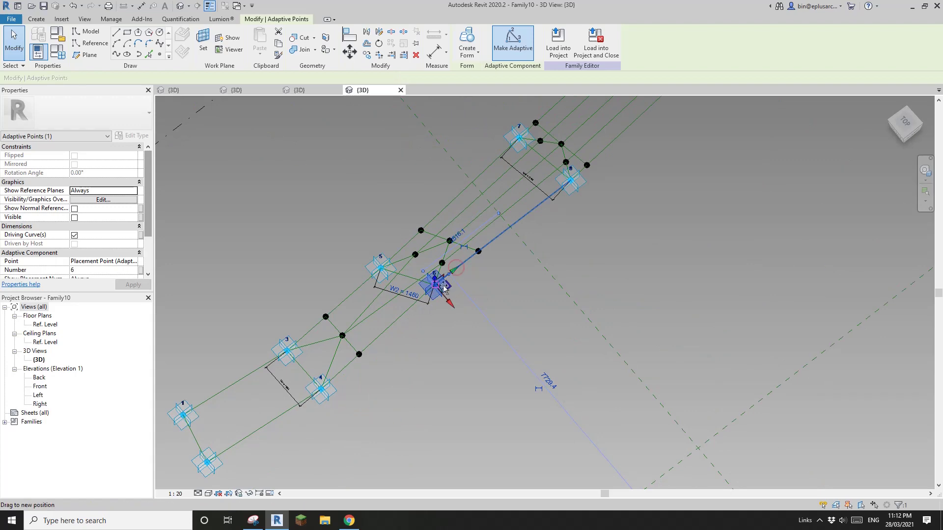
{"action": "left_click_drag", "start_coordinate": [441, 292], "coordinate": [441, 294]}
{"action": "left_click", "coordinate": [530, 217]}
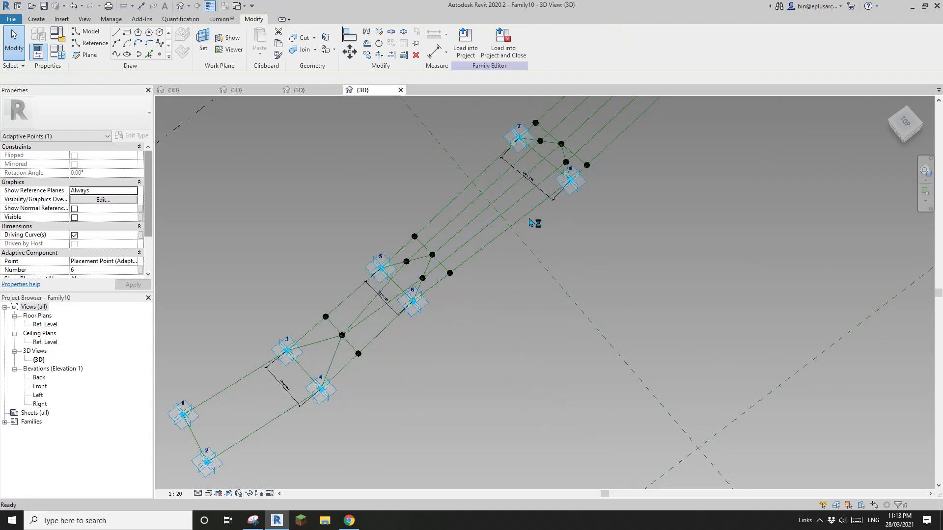
{"action": "scroll", "coordinate": [532, 219], "scroll_direction": "down", "scroll_amount": 1}
{"action": "middle_click_drag", "start_coordinate": [531, 218], "coordinate": [723, 263], "text": "shift"}
{"action": "middle_click_drag", "start_coordinate": [496, 277], "coordinate": [348, 134], "text": "shift"}
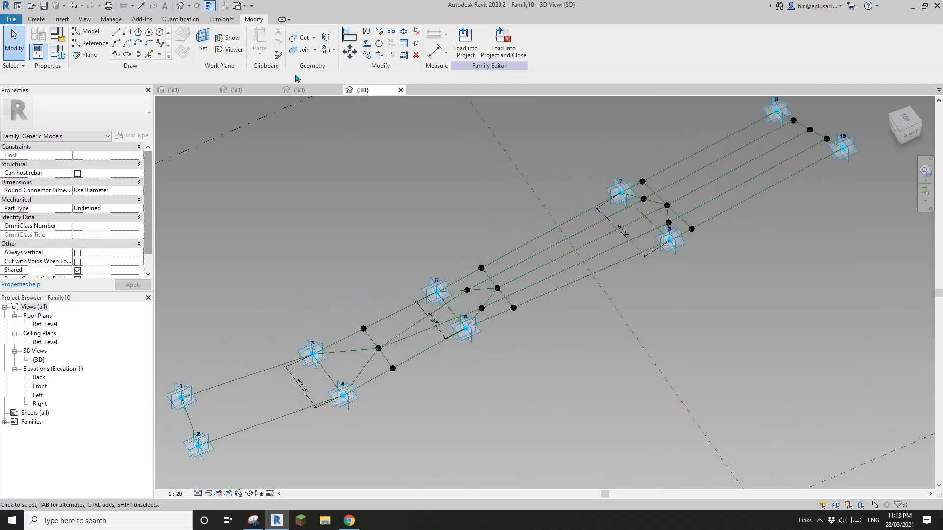
Step: Check the lofted mass family and the two-point adaptive strut family among the open views
{"action": "left_click", "coordinate": [299, 90]}
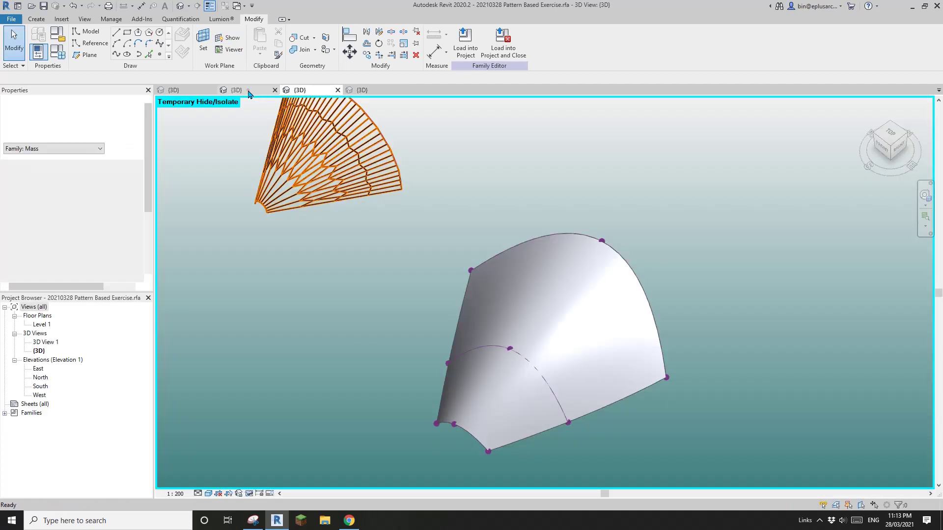
{"action": "left_click", "coordinate": [249, 93]}
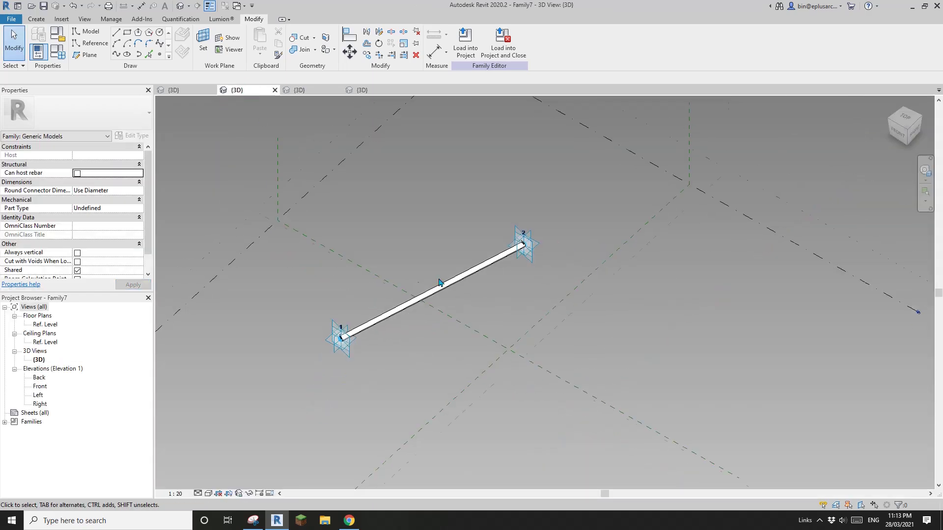
{"action": "scroll", "coordinate": [439, 283], "scroll_direction": "up", "scroll_amount": 2}
{"action": "left_click", "coordinate": [314, 91]}
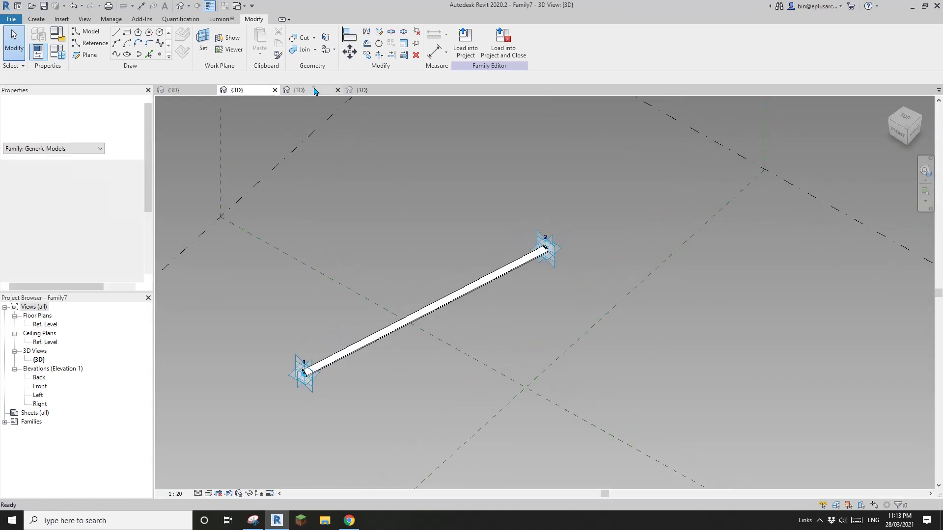
Step: Load the two-point strut family Family7 into the ten-point panel family Family10
{"action": "left_click", "coordinate": [248, 90]}
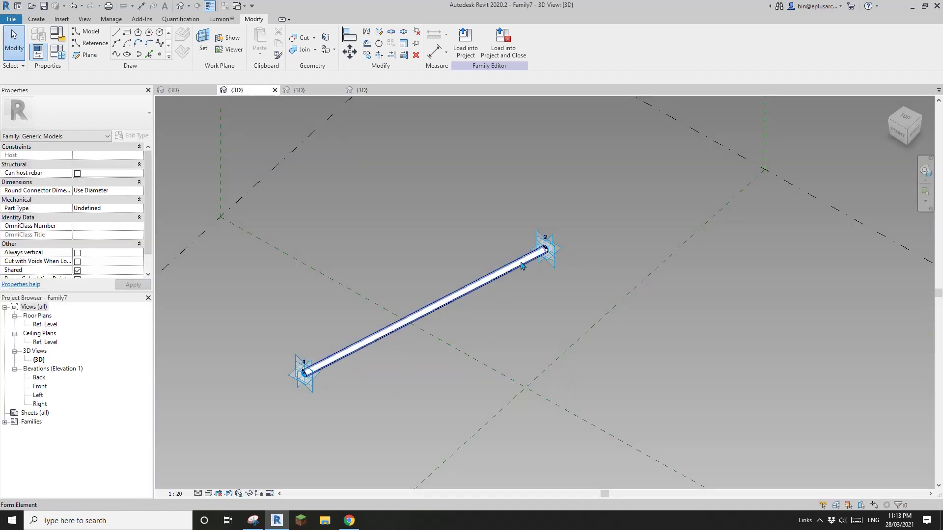
{"action": "scroll", "coordinate": [521, 266], "scroll_direction": "down", "scroll_amount": 1}
{"action": "middle_click_drag", "start_coordinate": [495, 322], "coordinate": [481, 308], "text": "shift"}
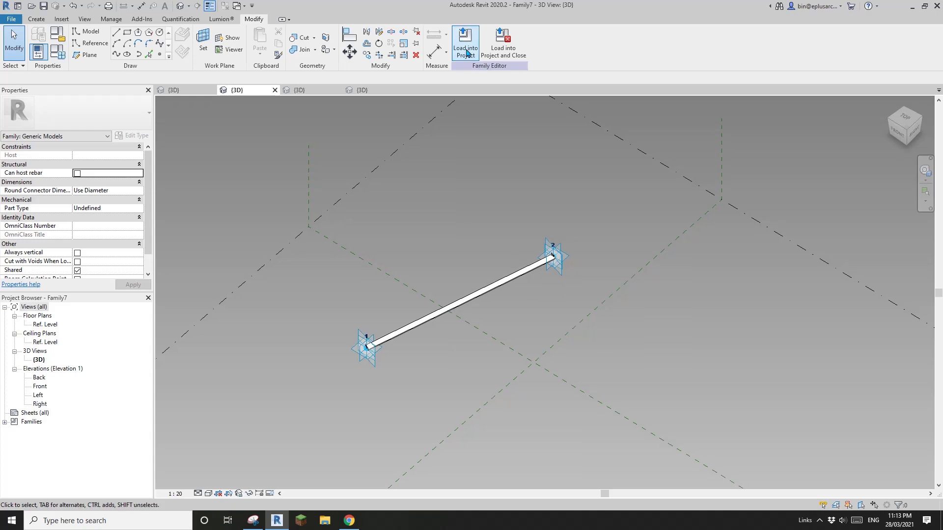
{"action": "left_click", "coordinate": [374, 92]}
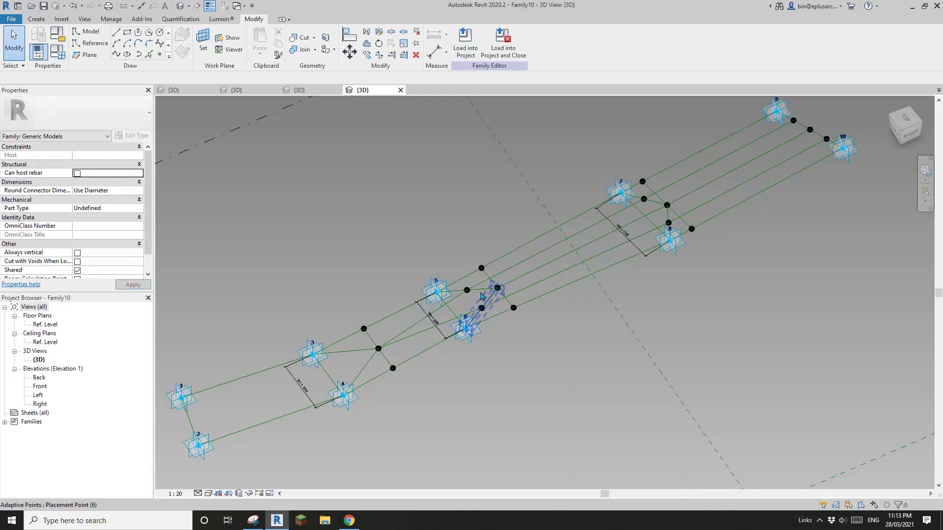
{"action": "left_click", "coordinate": [272, 91]}
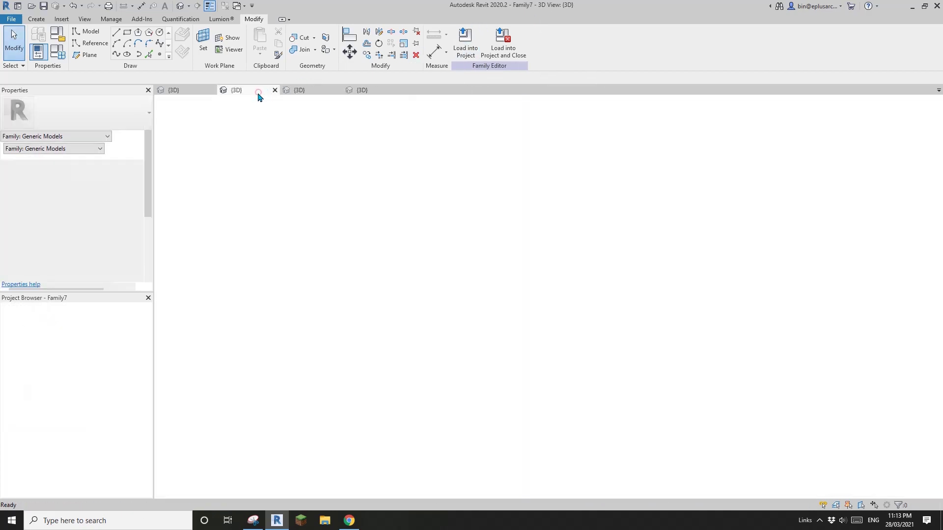
{"action": "left_click", "coordinate": [463, 42]}
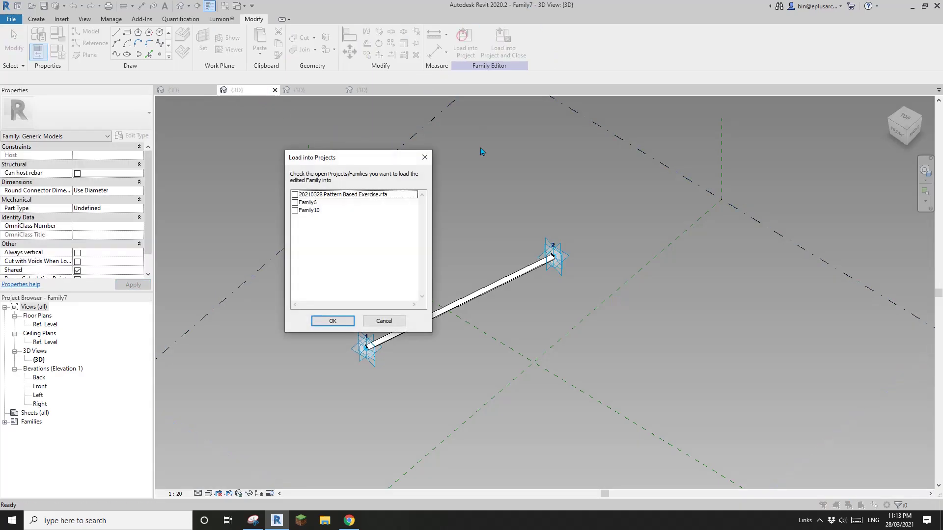
{"action": "left_click", "coordinate": [332, 322]}
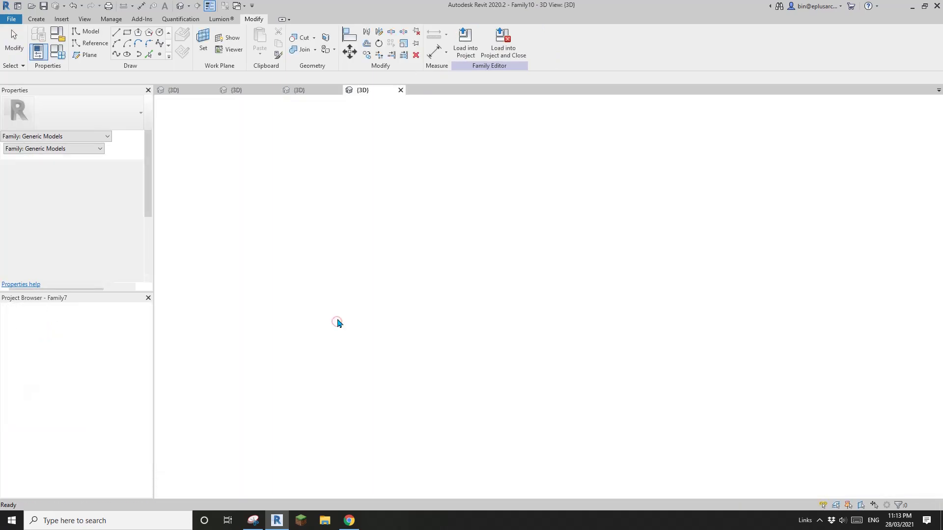
Step: Place Family7 struts along the reference lines from point 1 to point 3 and from point 2 to point 4
{"action": "scroll", "coordinate": [364, 346], "scroll_direction": "up", "scroll_amount": 5}
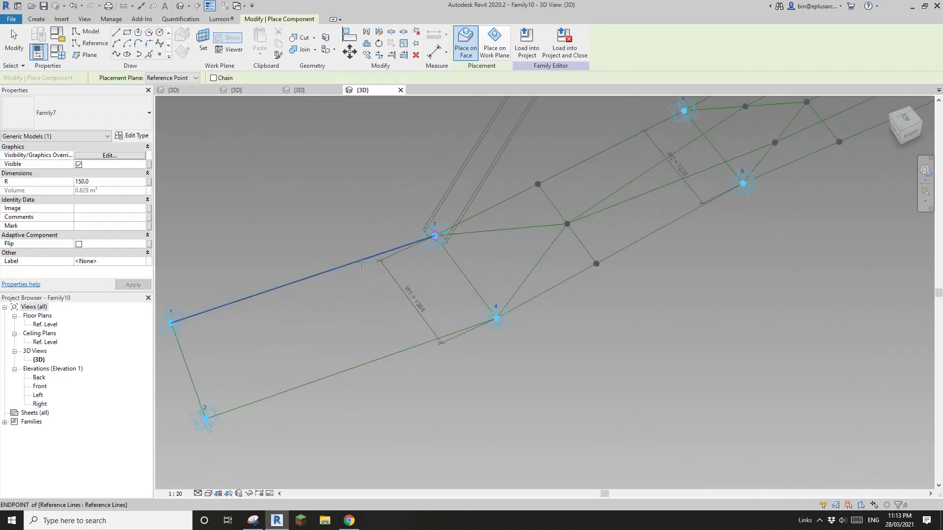
{"action": "left_click", "coordinate": [362, 263]}
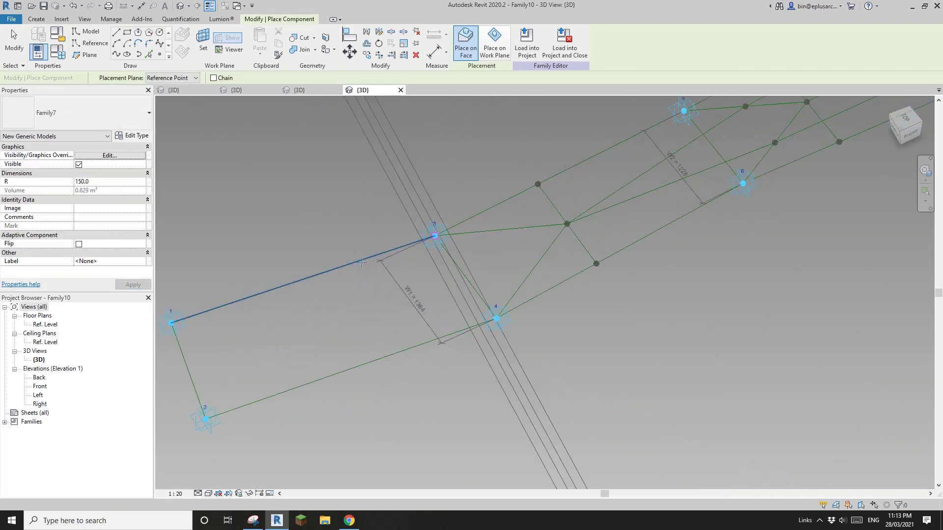
{"action": "left_click", "coordinate": [343, 265]}
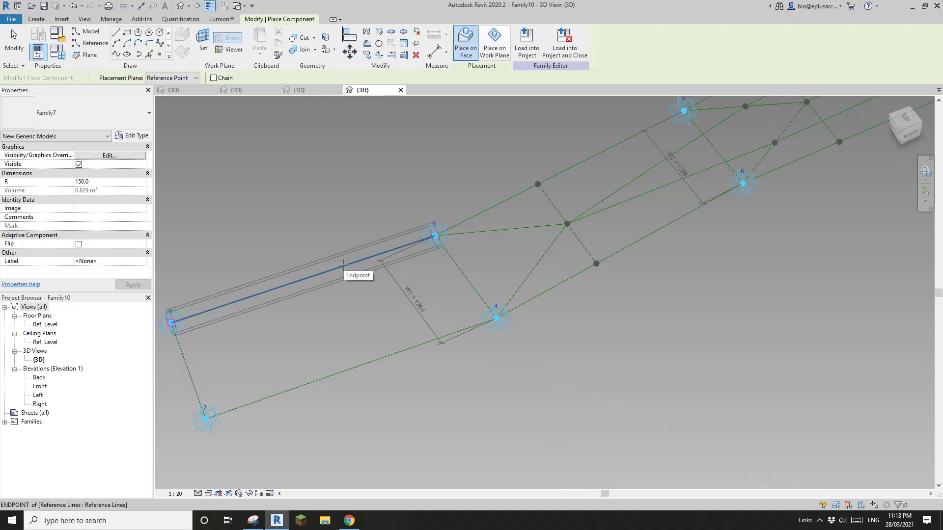
{"action": "middle_click_drag", "start_coordinate": [417, 260], "coordinate": [497, 183]}
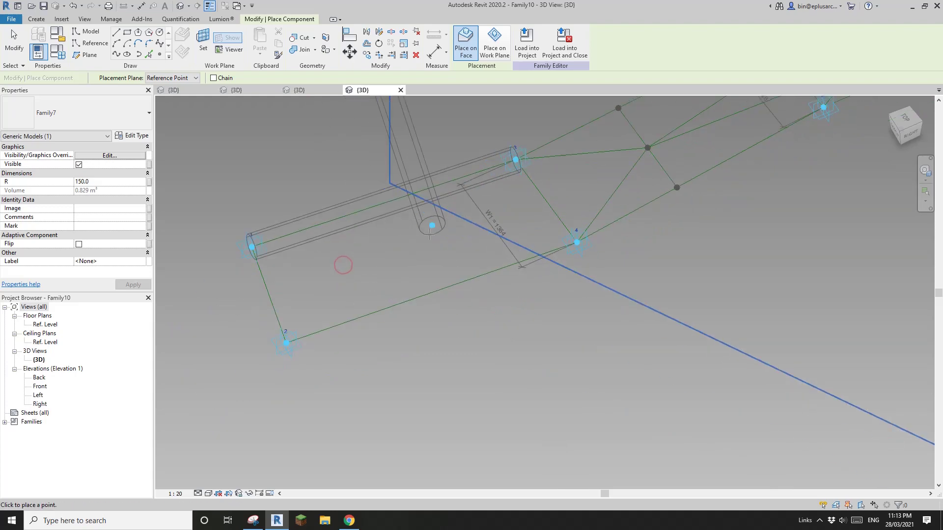
{"action": "left_click", "coordinate": [448, 283]}
{"action": "left_click", "coordinate": [287, 342]}
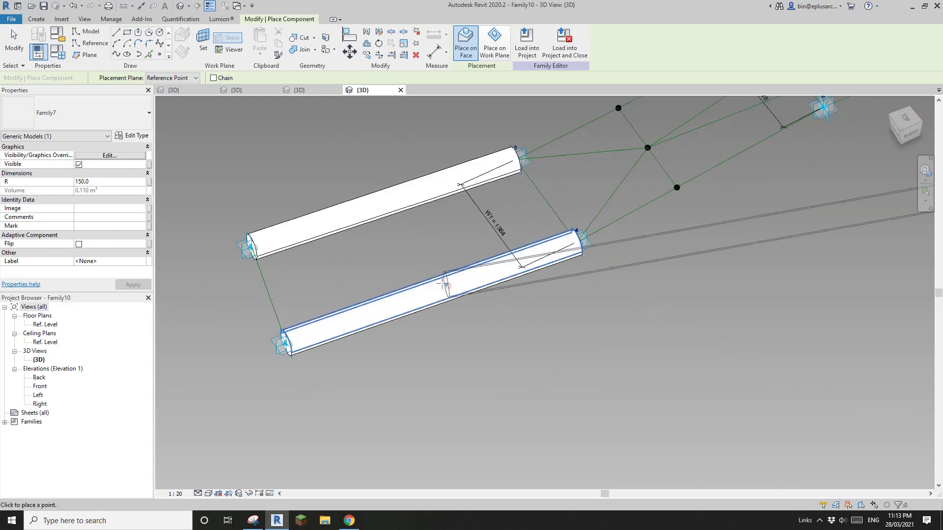
Step: Place a strut along the reference line between points 1 and 2
{"action": "middle_click_drag", "start_coordinate": [368, 278], "coordinate": [428, 291]}
{"action": "scroll", "coordinate": [383, 284], "scroll_direction": "down", "scroll_amount": 1}
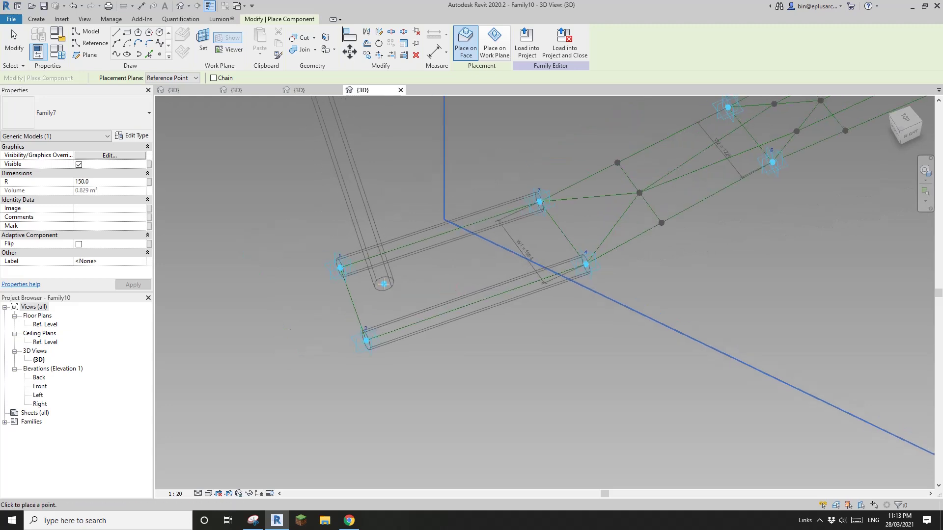
{"action": "left_click", "coordinate": [356, 312]}
Step: Try to place struts along the line between points 3 and 4 and the branch line from point 3
{"action": "middle_click_drag", "start_coordinate": [482, 263], "coordinate": [380, 332]}
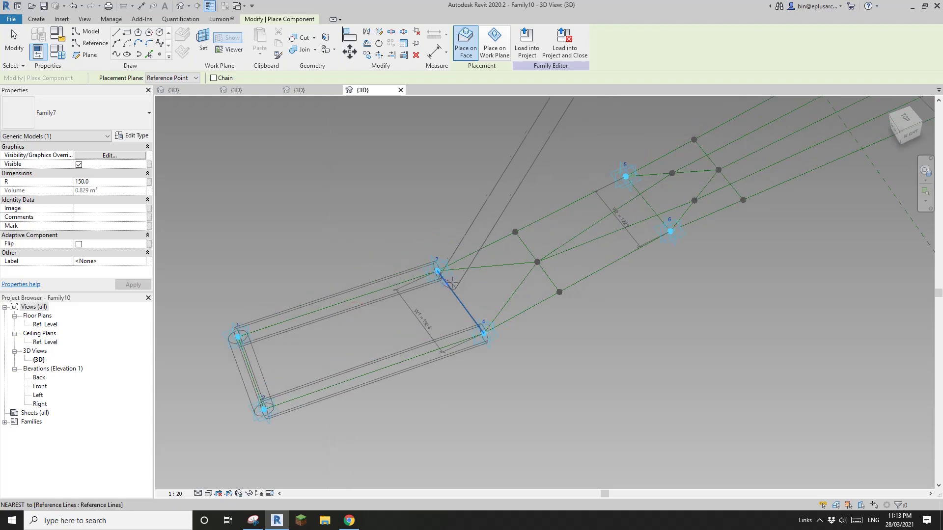
{"action": "key", "text": "s"}
{"action": "left_click", "coordinate": [458, 297]}
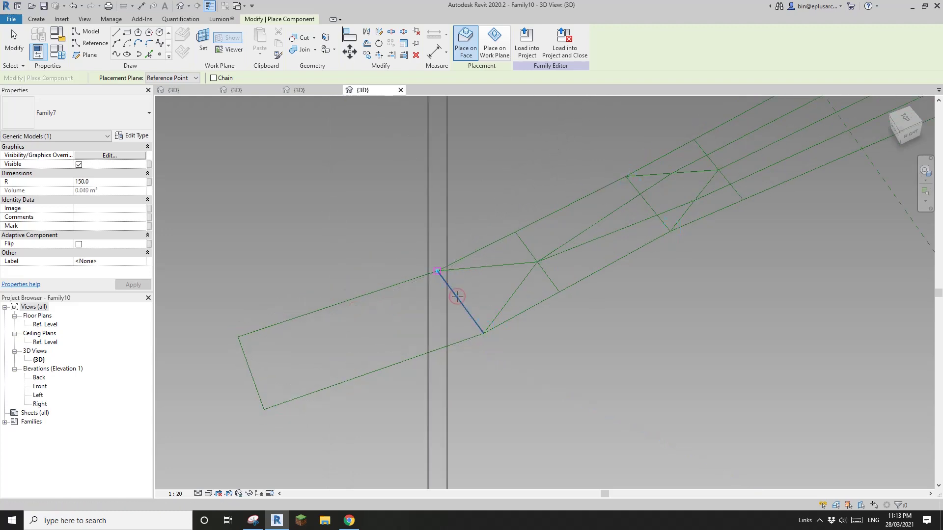
{"action": "key", "text": "s"}
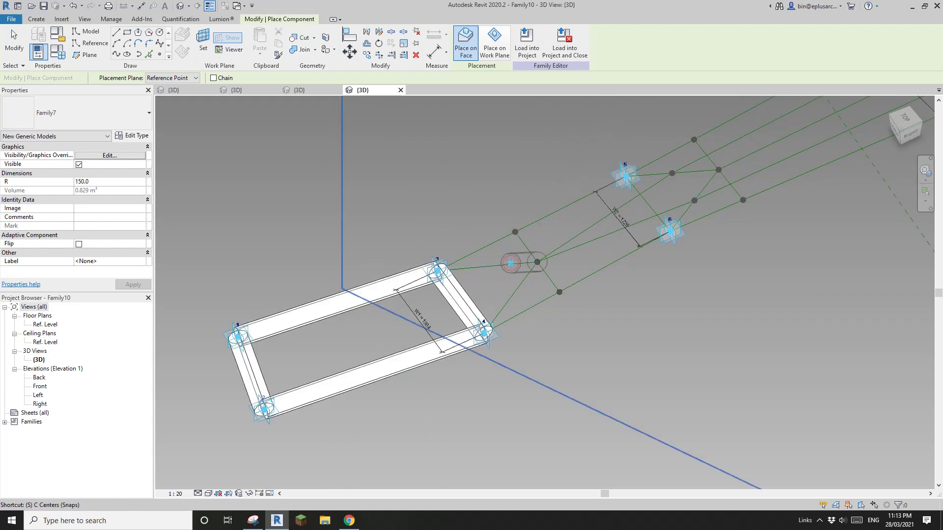
{"action": "key", "text": "Escape"}
Step: Delete the stray long strut crossing the panel and the strut between points 3 and 4
{"action": "scroll", "coordinate": [551, 317], "scroll_direction": "down", "scroll_amount": 3}
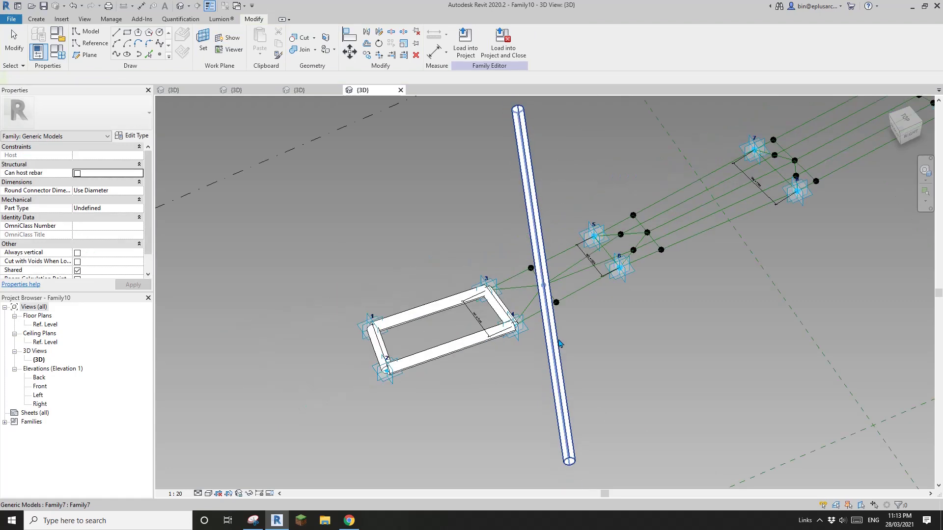
{"action": "left_click", "coordinate": [557, 339]}
{"action": "key", "text": "Delete"}
{"action": "left_click", "coordinate": [501, 311]}
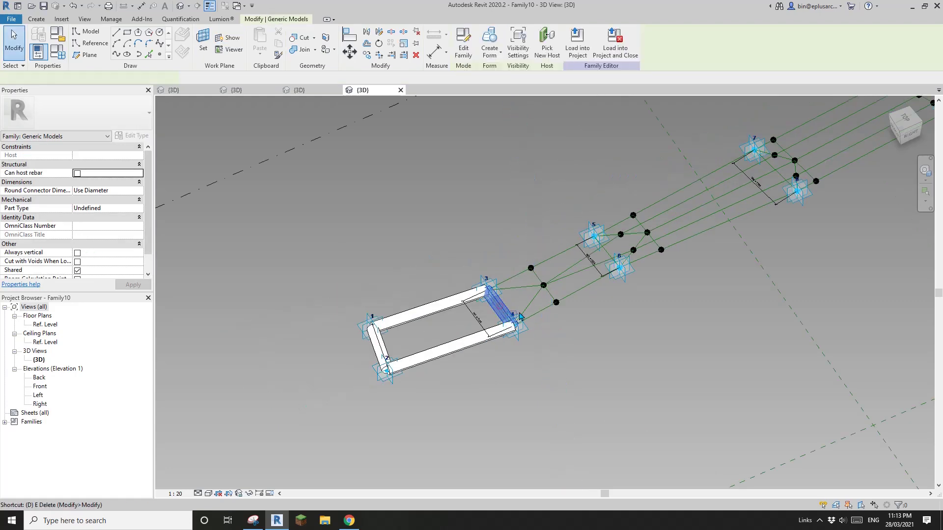
{"action": "key", "text": "Delete"}
Step: Place Family7 struts along the outer lines from point 3 to point 5 and from point 4 to point 6
{"action": "scroll", "coordinate": [434, 321], "scroll_direction": "up", "scroll_amount": 1}
{"action": "middle_click_drag", "start_coordinate": [585, 290], "coordinate": [412, 335]}
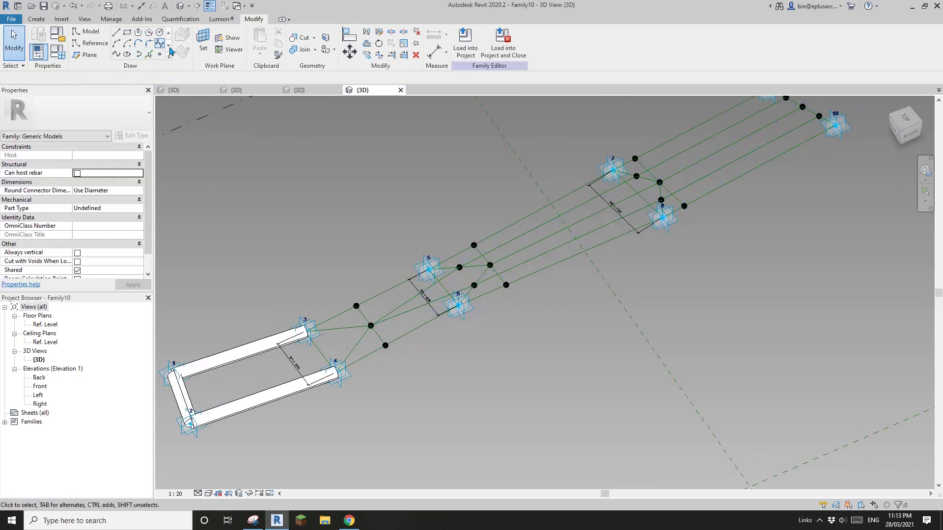
{"action": "left_click", "coordinate": [38, 19]}
{"action": "left_click", "coordinate": [262, 42]}
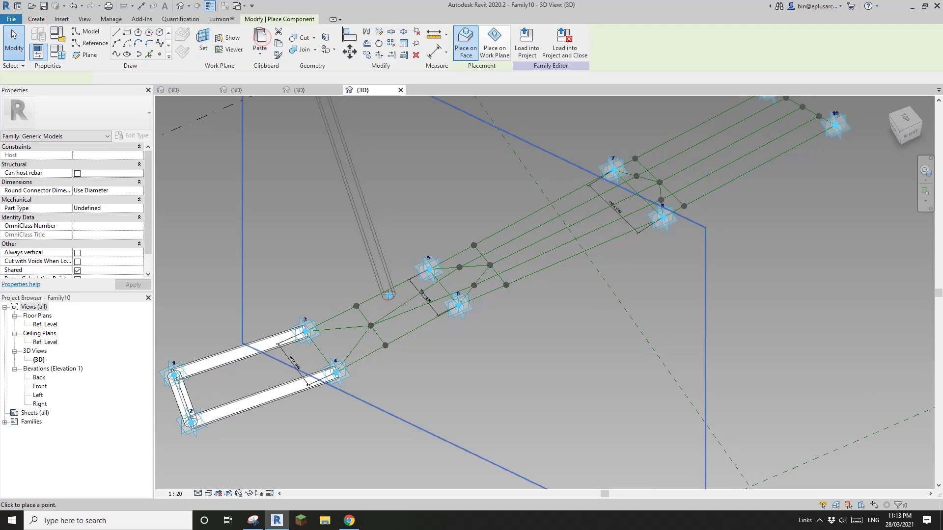
{"action": "left_click", "coordinate": [387, 291]}
{"action": "left_click", "coordinate": [305, 328]}
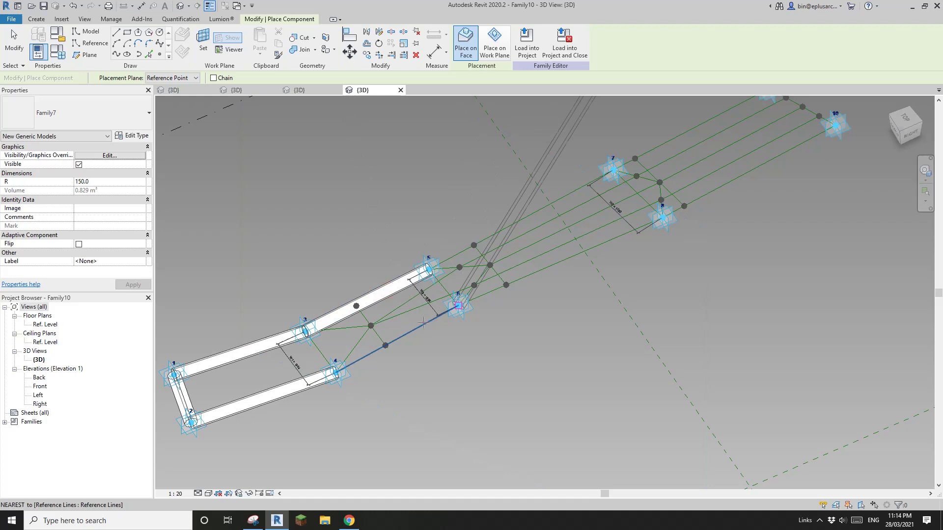
{"action": "left_click", "coordinate": [457, 306]}
{"action": "left_click", "coordinate": [336, 372]}
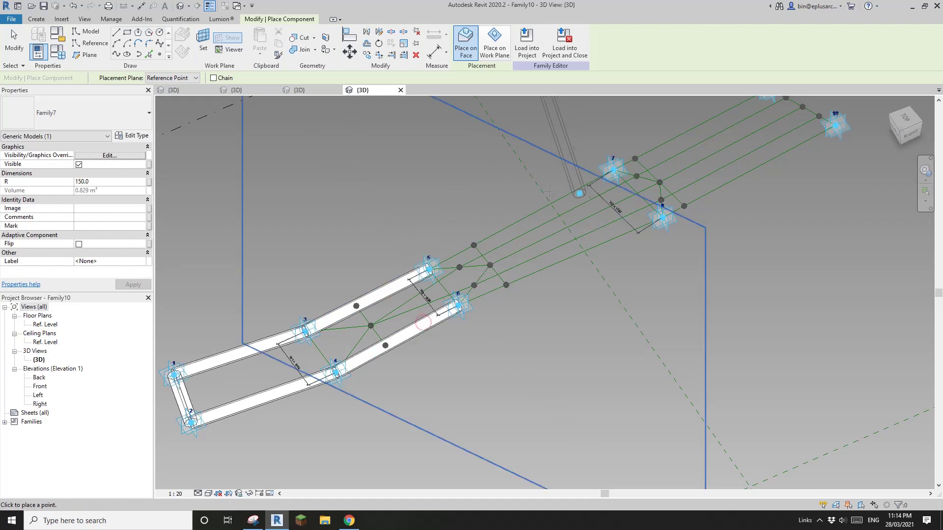
Step: Place struts along outer lines 5-7 and 6-8 and the three inner reference lines between them
{"action": "left_click", "coordinate": [612, 170]}
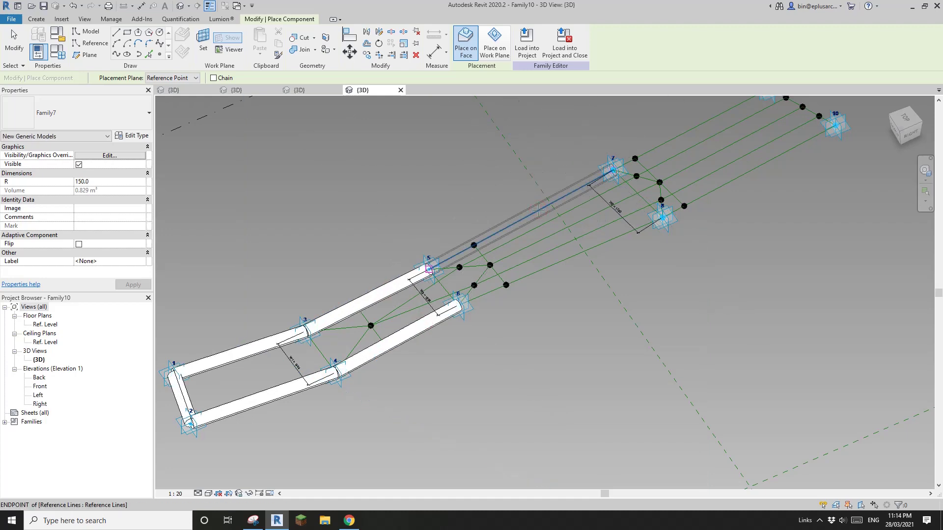
{"action": "left_click", "coordinate": [428, 266]}
{"action": "left_click", "coordinate": [662, 218]}
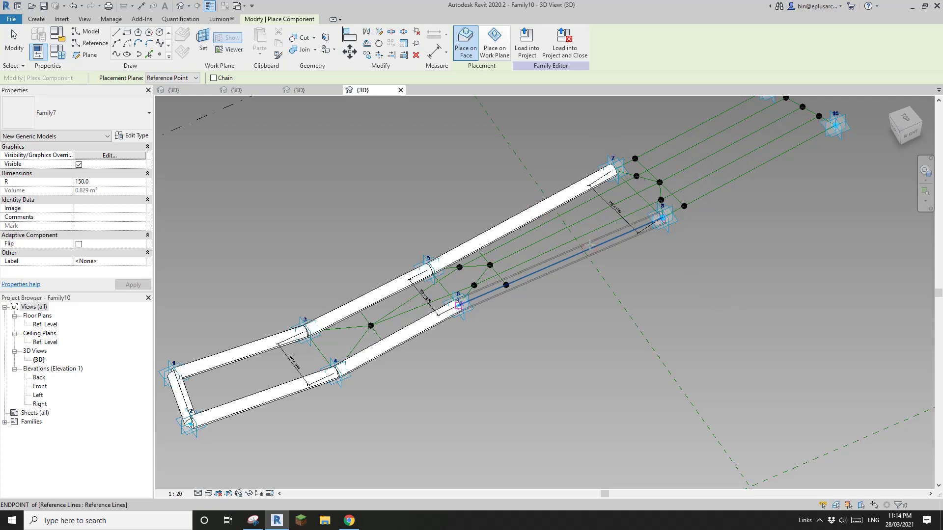
{"action": "left_click", "coordinate": [588, 240]}
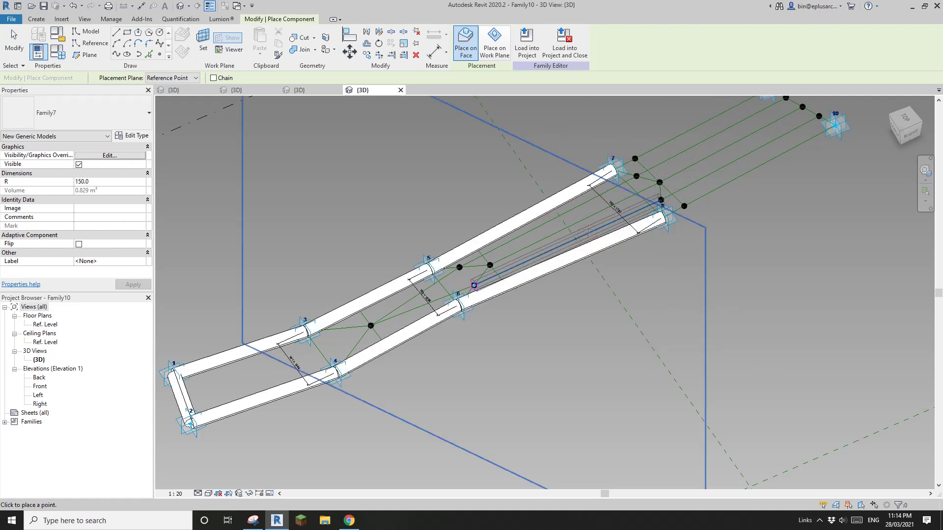
{"action": "left_click", "coordinate": [587, 236]}
{"action": "left_click", "coordinate": [587, 220]}
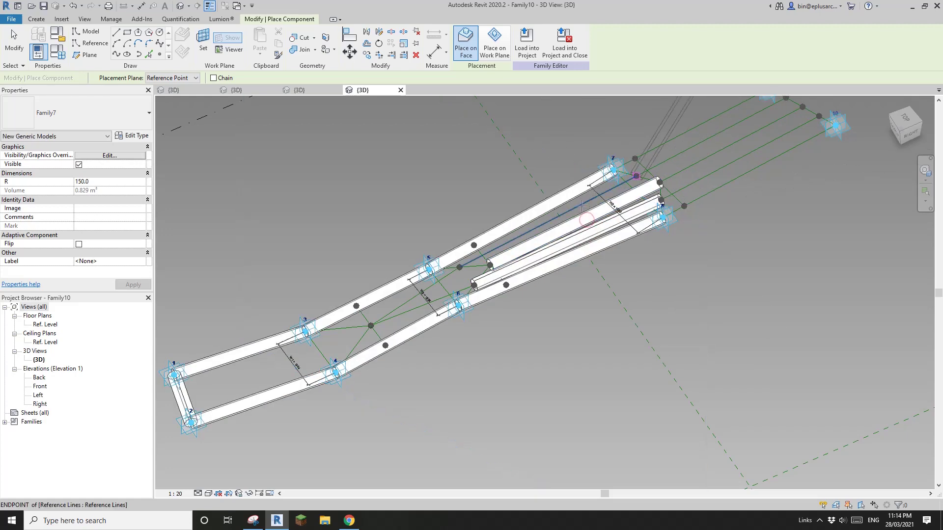
Step: Place a strut along the outer line between points 8 and 10, discarding the misplaced vertical strut
{"action": "middle_click_drag", "start_coordinate": [554, 293], "coordinate": [392, 396]}
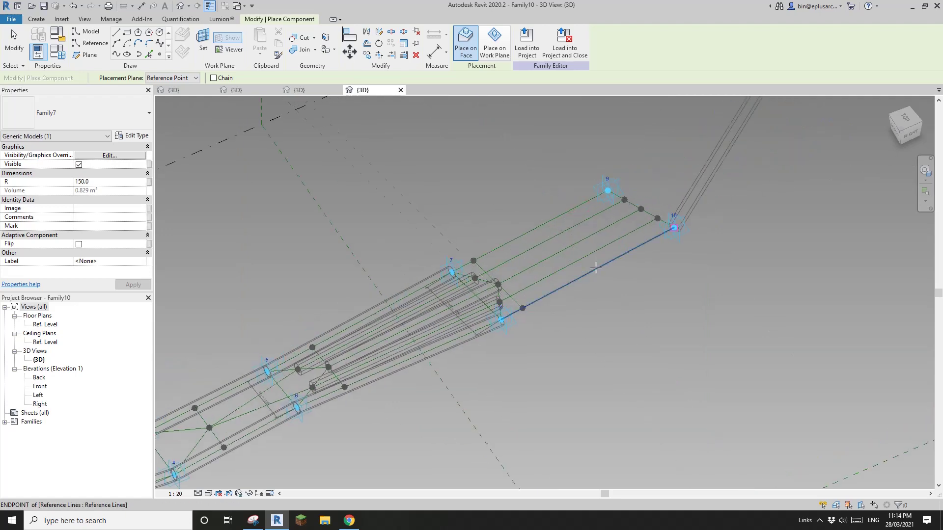
{"action": "left_click", "coordinate": [596, 268]}
{"action": "left_click", "coordinate": [598, 253]}
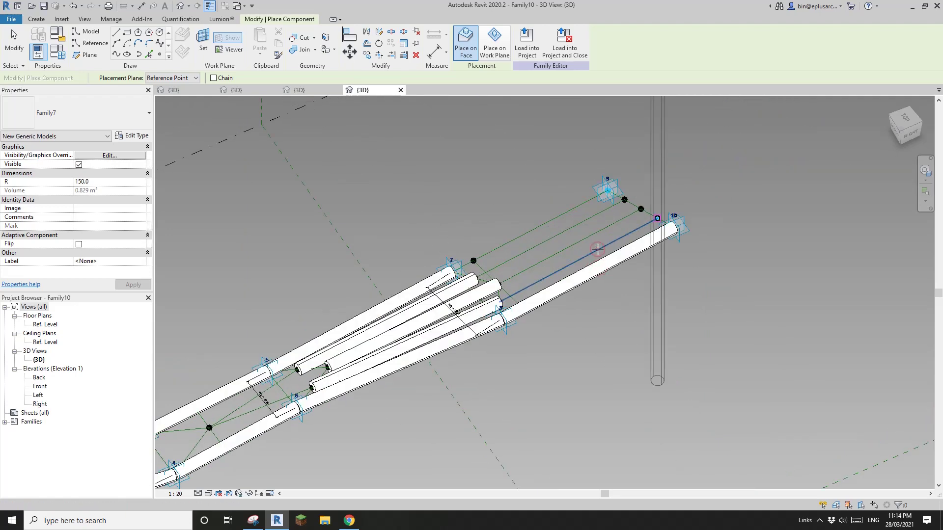
{"action": "left_click", "coordinate": [597, 250]}
{"action": "key", "text": "Escape"}
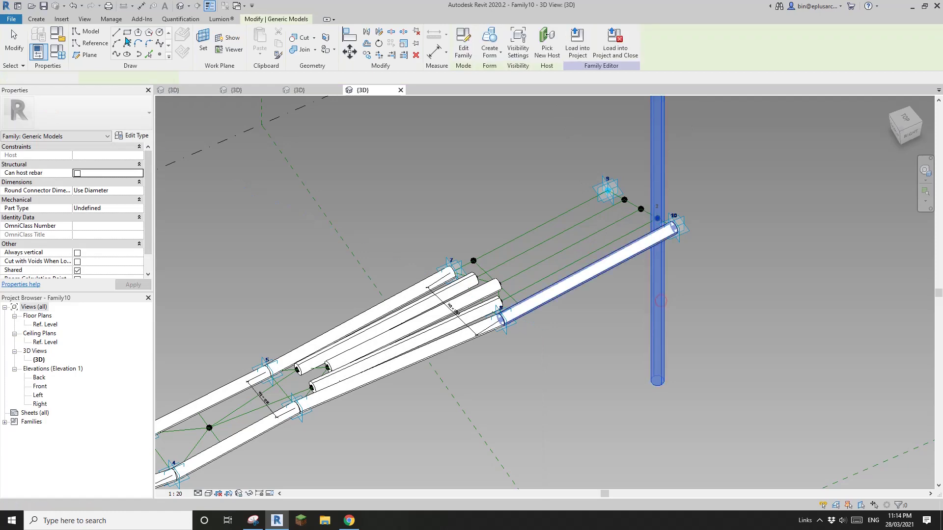
Step: Place Family7 struts along the three inner lines leading to edge 9-10 and along outer line 7-9
{"action": "left_click", "coordinate": [37, 18]}
{"action": "left_click", "coordinate": [260, 42]}
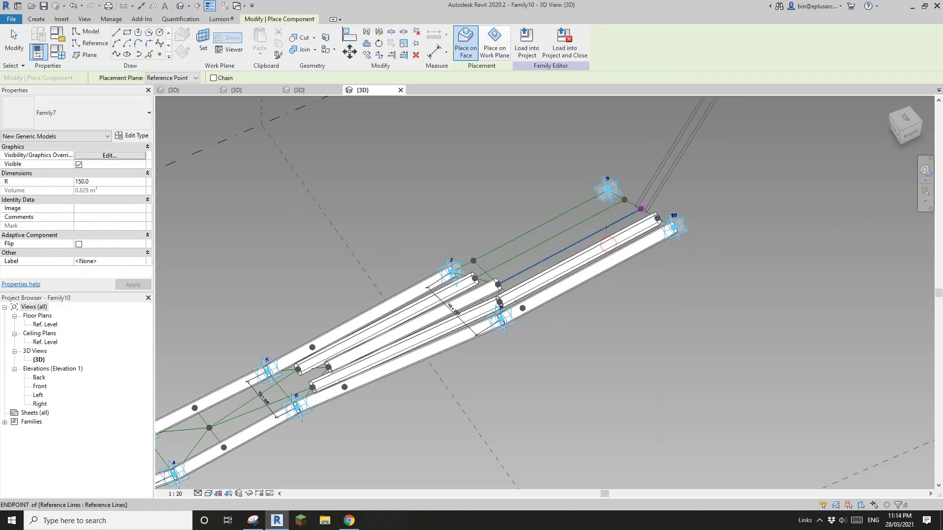
{"action": "left_click", "coordinate": [606, 228]}
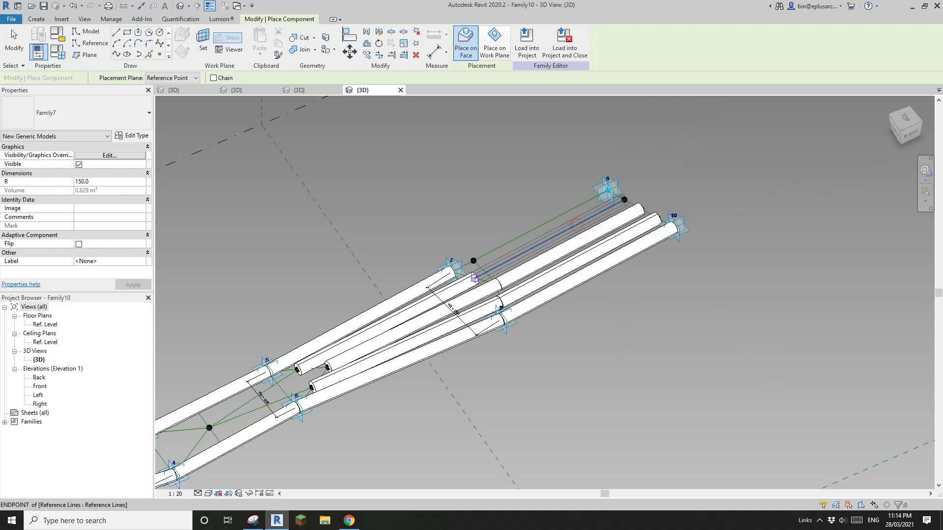
{"action": "left_click", "coordinate": [572, 213]}
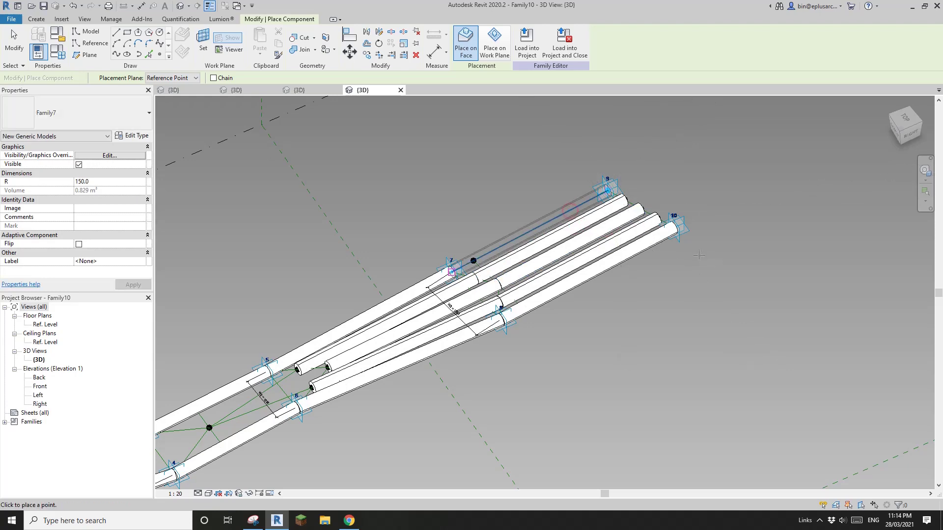
Step: Place a strut along the end reference line between points 9 and 10
{"action": "key", "text": "w"}
{"action": "key", "text": "f"}
{"action": "middle_click_drag", "start_coordinate": [657, 209], "coordinate": [562, 287]}
{"action": "scroll", "coordinate": [562, 281], "scroll_direction": "up", "scroll_amount": 3}
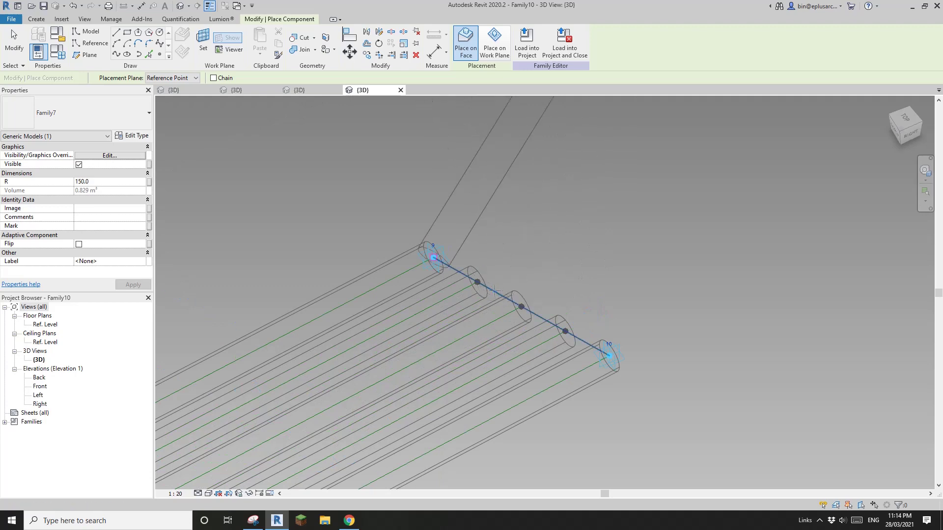
{"action": "key", "text": "Escape"}
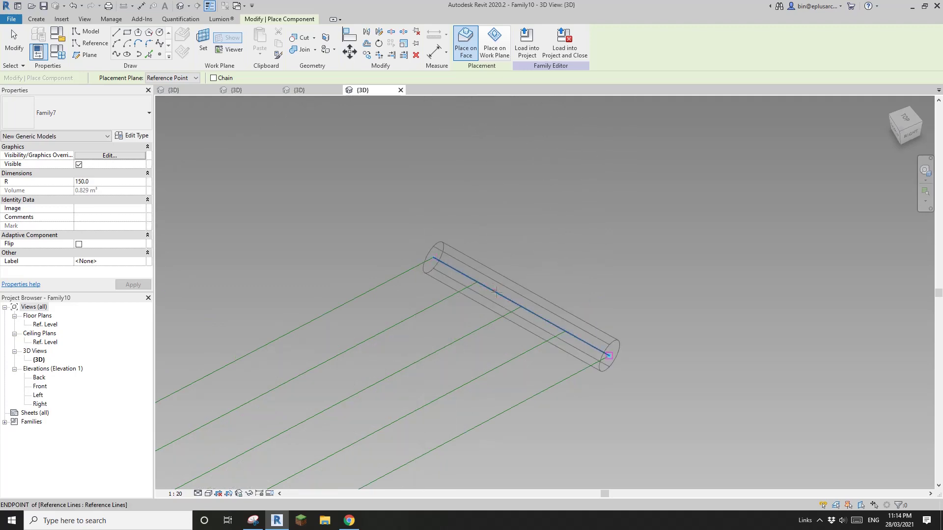
{"action": "left_click", "coordinate": [609, 356]}
Step: Place struts along the two long branch lines from the node beyond points 3 and 4 to the spline midpoints near points 5 and 6
{"action": "scroll", "coordinate": [266, 396], "scroll_direction": "down", "scroll_amount": 3}
{"action": "middle_click_drag", "start_coordinate": [267, 396], "coordinate": [674, 160]}
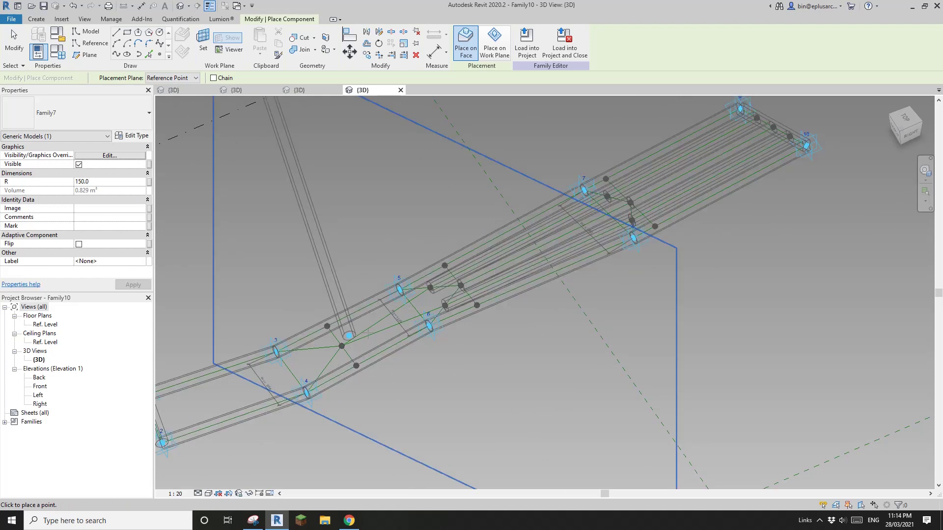
{"action": "scroll", "coordinate": [369, 326], "scroll_direction": "up", "scroll_amount": 5}
{"action": "left_click", "coordinate": [384, 323]}
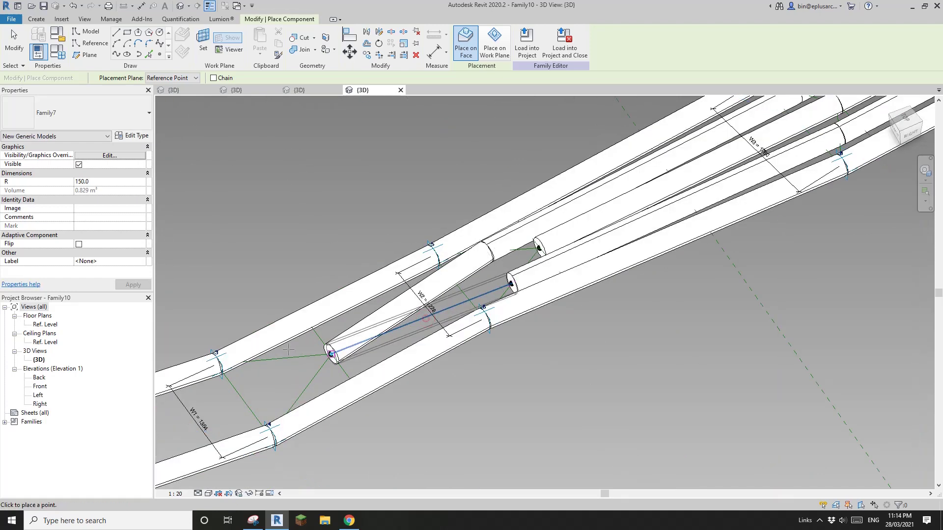
Step: Place Family7 struts along the two short branch lines from the shared node to points 3 and 4
{"action": "left_click", "coordinate": [302, 358]}
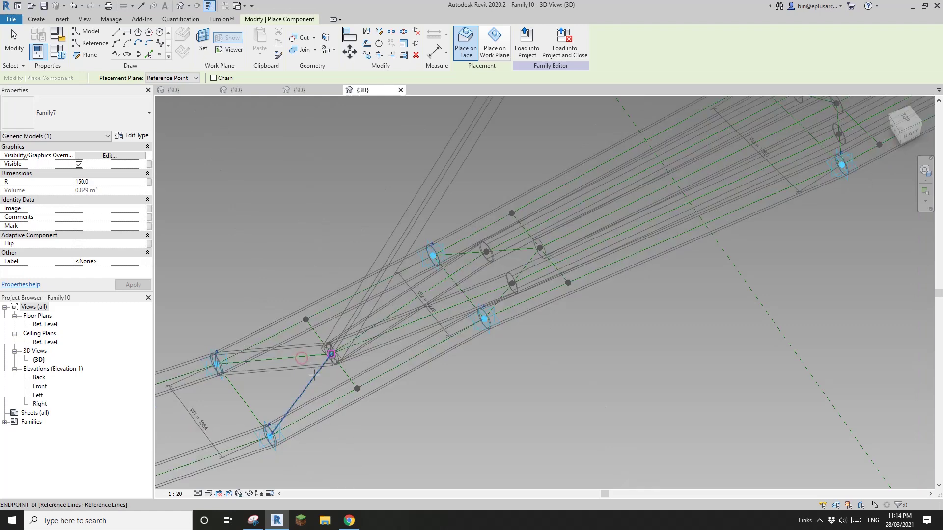
{"action": "scroll", "coordinate": [324, 316], "scroll_direction": "down", "scroll_amount": 2}
{"action": "middle_click_drag", "start_coordinate": [324, 316], "coordinate": [561, 214]}
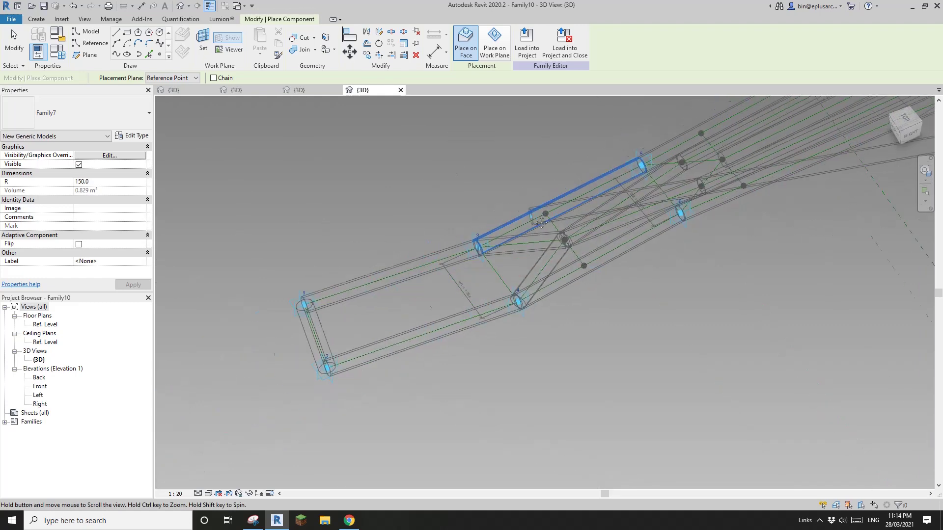
{"action": "scroll", "coordinate": [526, 299], "scroll_direction": "down", "scroll_amount": 2}
{"action": "scroll", "coordinate": [737, 221], "scroll_direction": "up", "scroll_amount": 1}
{"action": "key", "text": "Escape"}
Step: Place Family7 struts along the two V-shaped reference lines running from points 5 and 6 to the end of the middle strut
{"action": "middle_click_drag", "start_coordinate": [737, 221], "coordinate": [600, 389]}
{"action": "scroll", "coordinate": [621, 278], "scroll_direction": "down", "scroll_amount": 2}
{"action": "scroll", "coordinate": [533, 307], "scroll_direction": "up", "scroll_amount": 3}
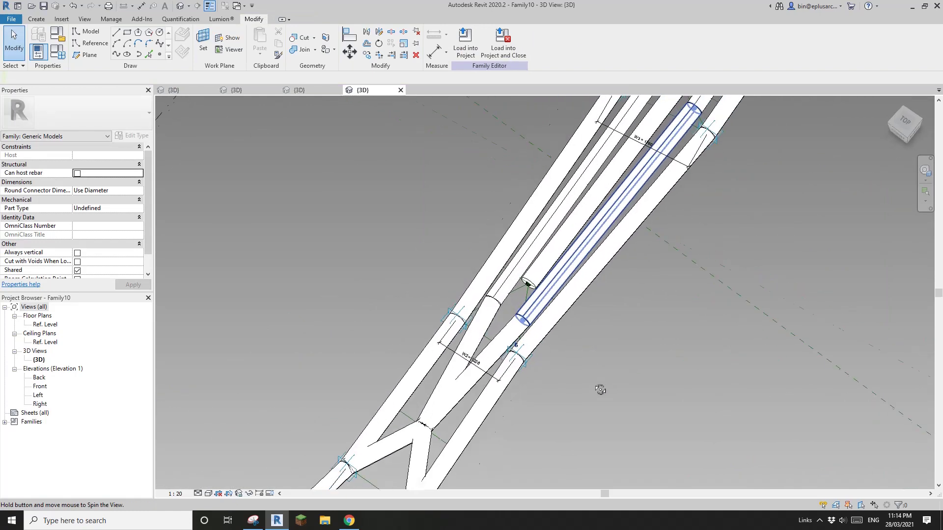
{"action": "scroll", "coordinate": [511, 296], "scroll_direction": "up", "scroll_amount": 2}
{"action": "left_click", "coordinate": [36, 19]}
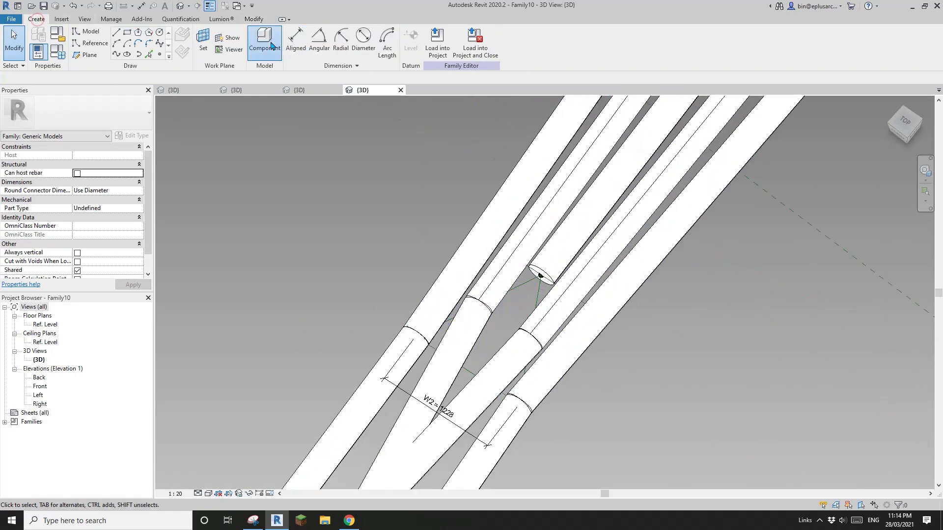
{"action": "left_click", "coordinate": [265, 42]}
{"action": "scroll", "coordinate": [522, 281], "scroll_direction": "up", "scroll_amount": 2}
{"action": "scroll", "coordinate": [460, 309], "scroll_direction": "up", "scroll_amount": 1}
{"action": "left_click", "coordinate": [584, 256]}
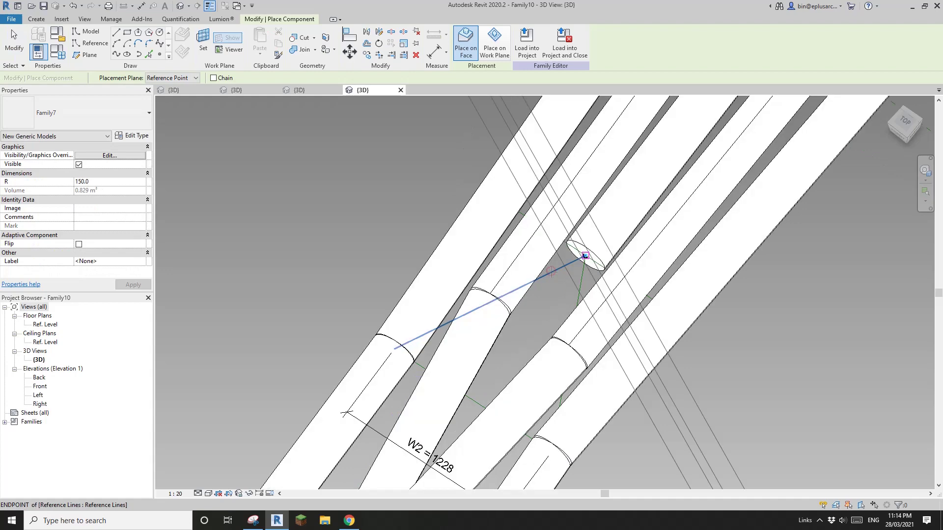
{"action": "left_click", "coordinate": [574, 284]}
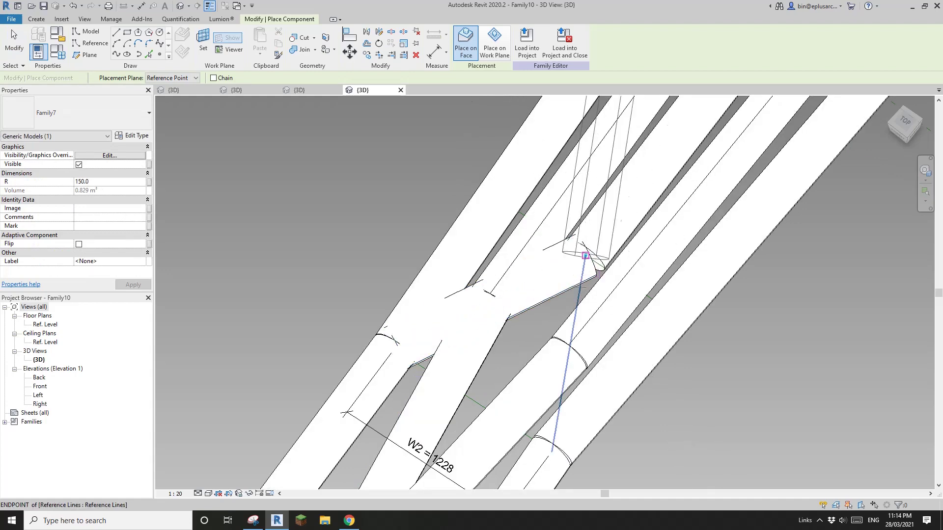
{"action": "left_click", "coordinate": [585, 256]}
{"action": "left_click", "coordinate": [590, 267]}
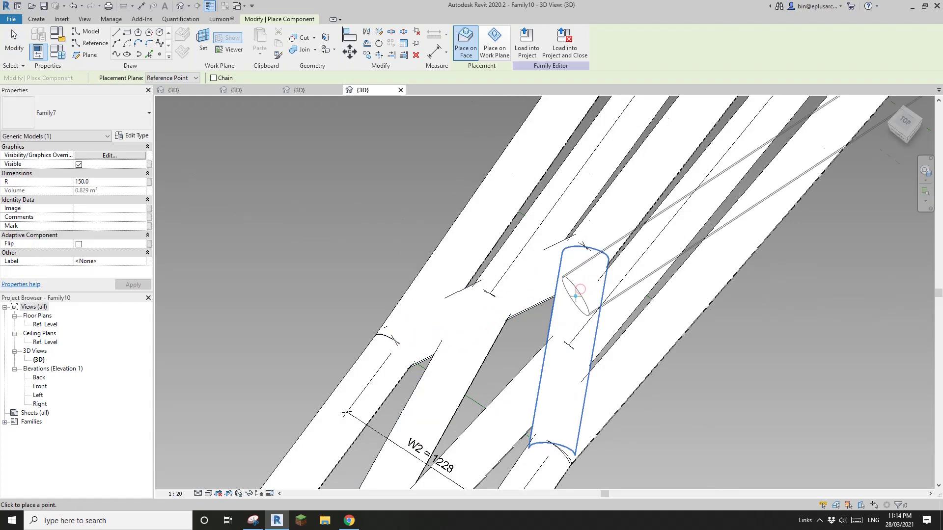
{"action": "scroll", "coordinate": [575, 295], "scroll_direction": "down", "scroll_amount": 4}
{"action": "scroll", "coordinate": [575, 299], "scroll_direction": "up", "scroll_amount": 5}
{"action": "key", "text": "Escape"}
{"action": "key", "text": "Escape"}
Step: Place Family7 struts along the two V-shaped reference lines running from points 7 and 8 to the middle strut's joint
{"action": "middle_click_drag", "start_coordinate": [592, 325], "coordinate": [314, 245], "text": "shift"}
{"action": "scroll", "coordinate": [629, 331], "scroll_direction": "down", "scroll_amount": 6}
{"action": "scroll", "coordinate": [606, 304], "scroll_direction": "up", "scroll_amount": 1}
{"action": "left_click", "coordinate": [37, 19]}
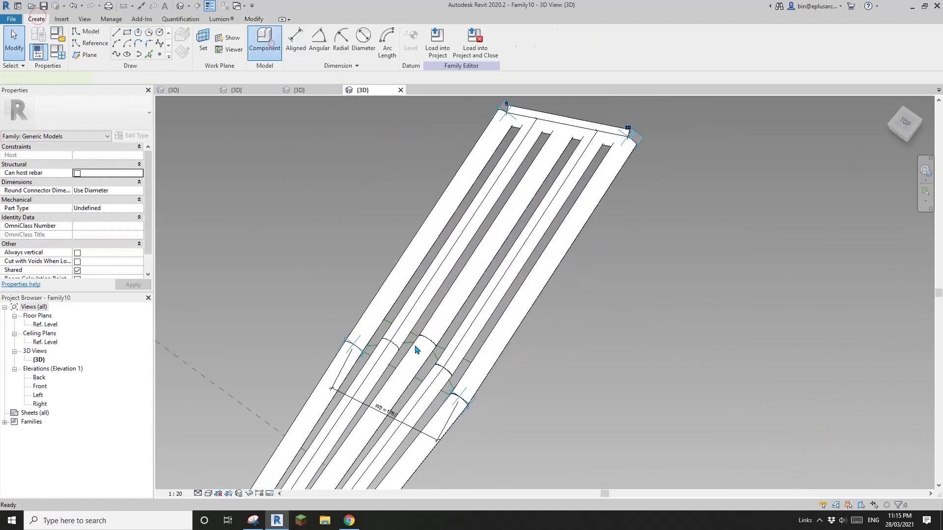
{"action": "scroll", "coordinate": [415, 349], "scroll_direction": "up", "scroll_amount": 2}
{"action": "left_click", "coordinate": [405, 341]}
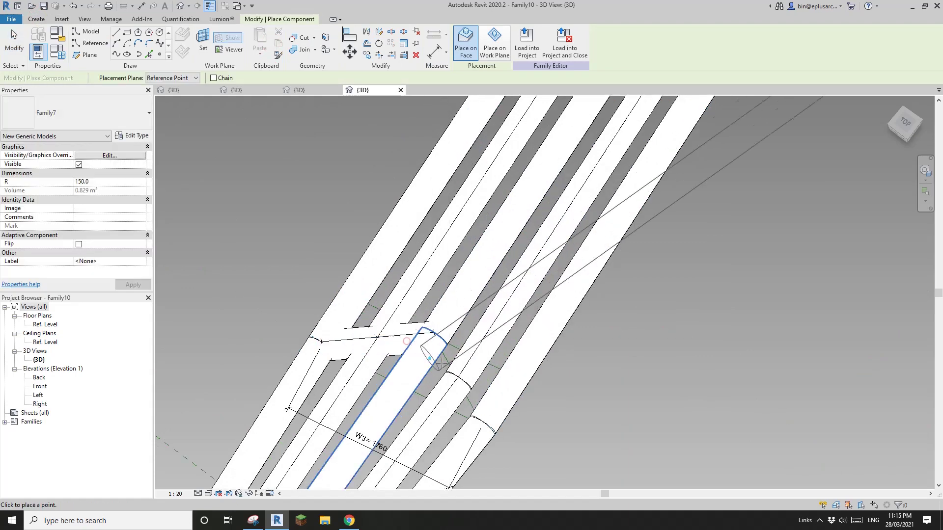
{"action": "left_click", "coordinate": [449, 361]}
{"action": "scroll", "coordinate": [455, 347], "scroll_direction": "down", "scroll_amount": 3}
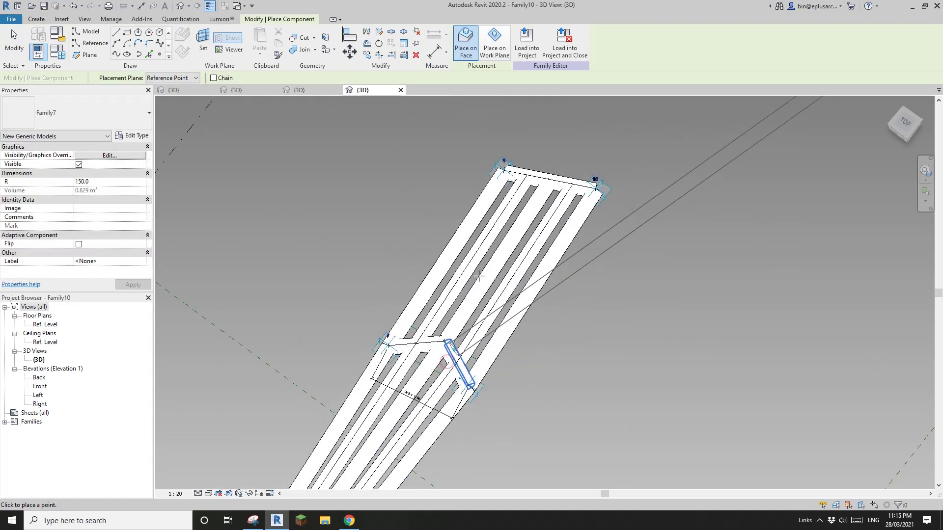
{"action": "scroll", "coordinate": [457, 345], "scroll_direction": "up", "scroll_amount": 3}
{"action": "scroll", "coordinate": [480, 276], "scroll_direction": "down", "scroll_amount": 4}
{"action": "middle_click_drag", "start_coordinate": [424, 323], "coordinate": [538, 177]}
{"action": "key", "text": "Escape"}
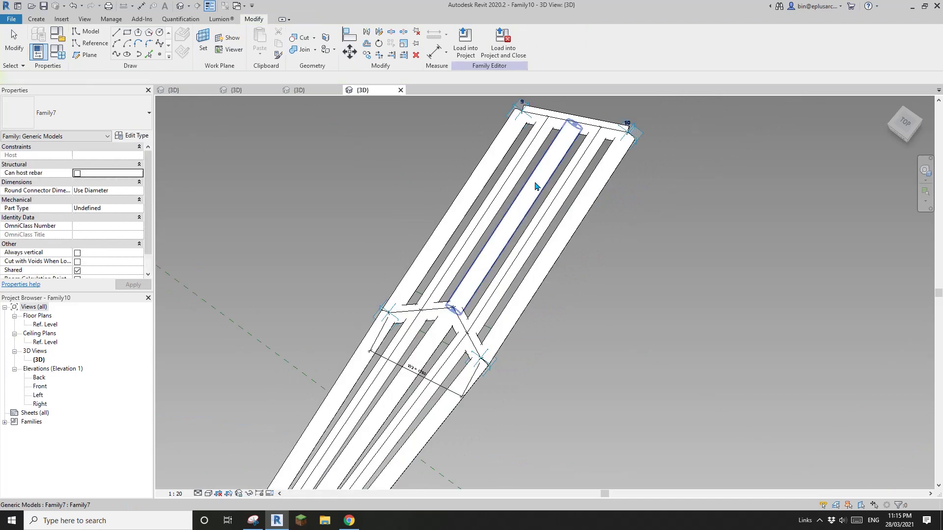
Step: Divide the lofted mass's curved surface in the 20210328 Pattern Based Exercise family, with a U grid number of 4
{"action": "scroll", "coordinate": [578, 193], "scroll_direction": "down", "scroll_amount": 3}
{"action": "middle_click_drag", "start_coordinate": [549, 265], "coordinate": [499, 332], "text": "shift"}
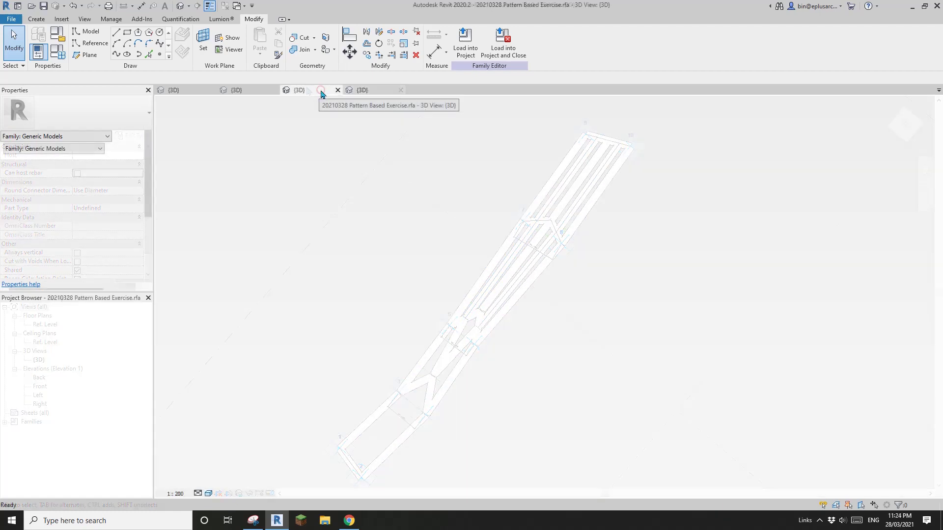
{"action": "left_click", "coordinate": [320, 90]}
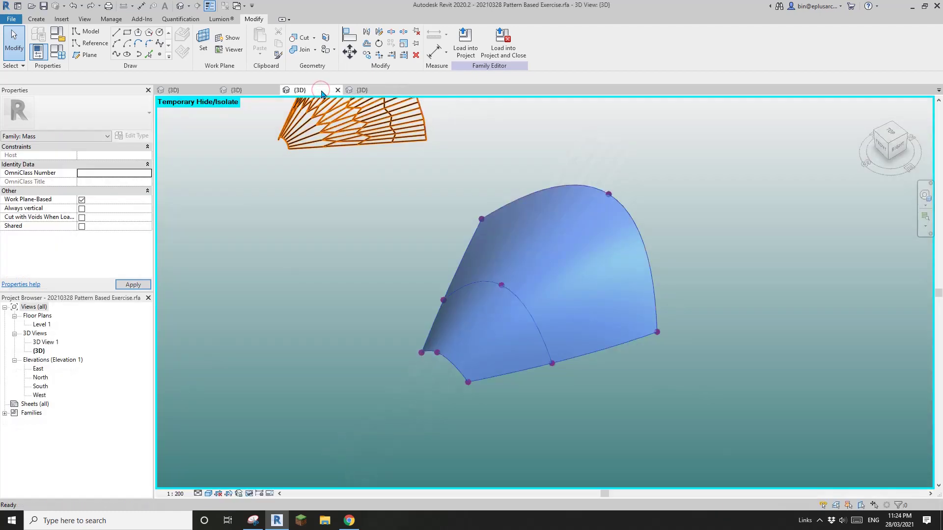
{"action": "middle_click_drag", "start_coordinate": [408, 258], "coordinate": [367, 244]}
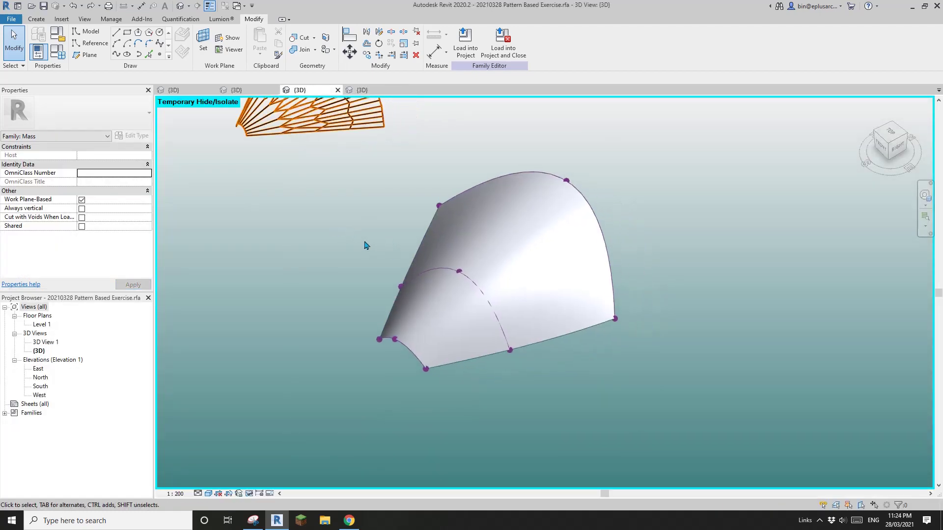
{"action": "middle_click_drag", "start_coordinate": [615, 320], "coordinate": [598, 331]}
{"action": "scroll", "coordinate": [592, 310], "scroll_direction": "up", "scroll_amount": 1}
{"action": "left_click", "coordinate": [529, 266]}
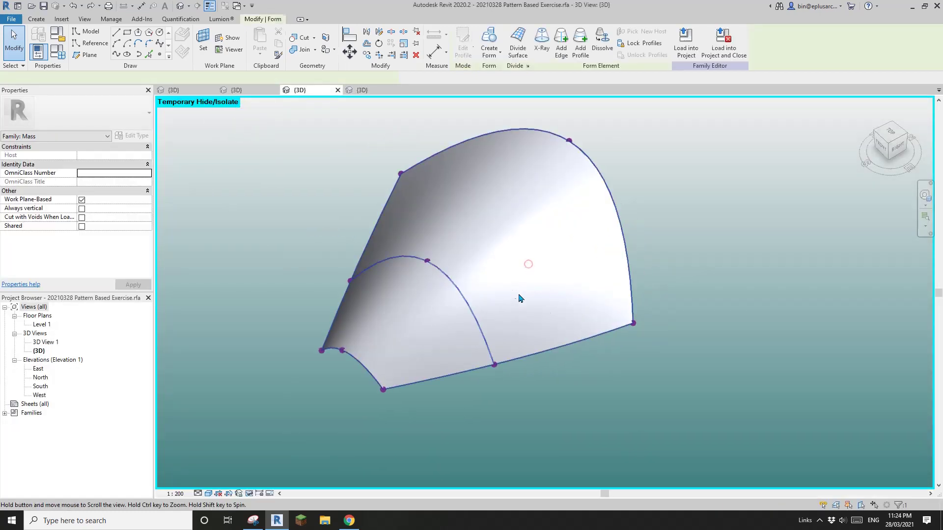
{"action": "middle_click_drag", "start_coordinate": [520, 299], "coordinate": [544, 313]}
{"action": "left_click", "coordinate": [517, 51]}
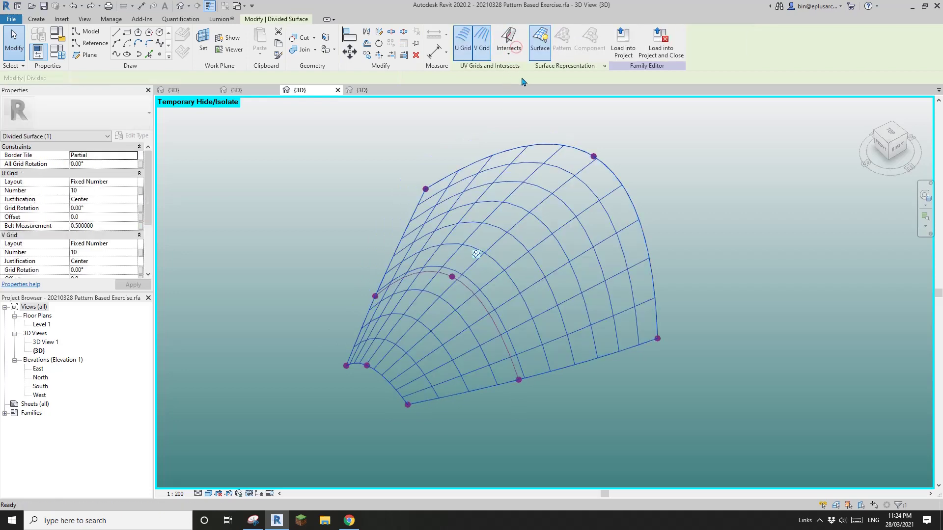
{"action": "middle_click_drag", "start_coordinate": [483, 324], "coordinate": [514, 300]}
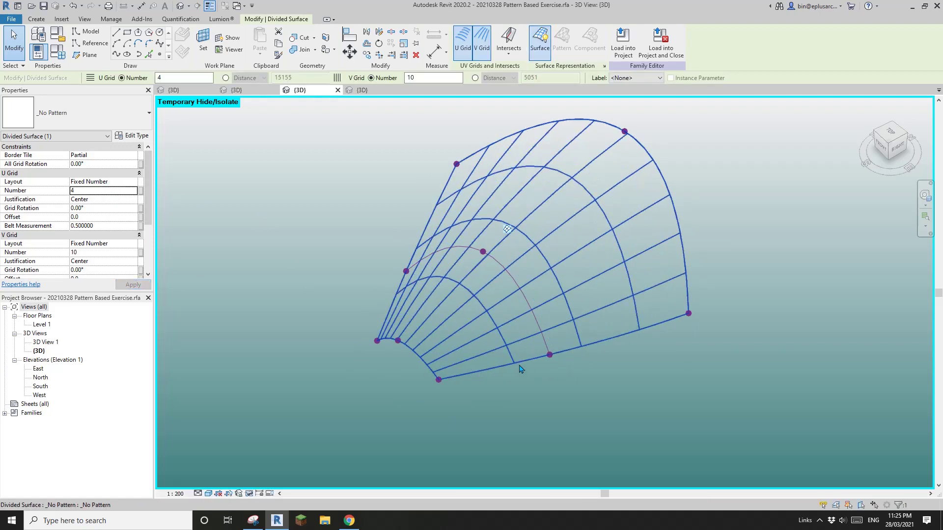
Step: Turn on the nodes in the divided surface's surface representation
{"action": "middle_click_drag", "start_coordinate": [539, 385], "coordinate": [520, 385]}
{"action": "middle_click_drag", "start_coordinate": [367, 305], "coordinate": [362, 305]}
{"action": "scroll", "coordinate": [490, 369], "scroll_direction": "up", "scroll_amount": 1}
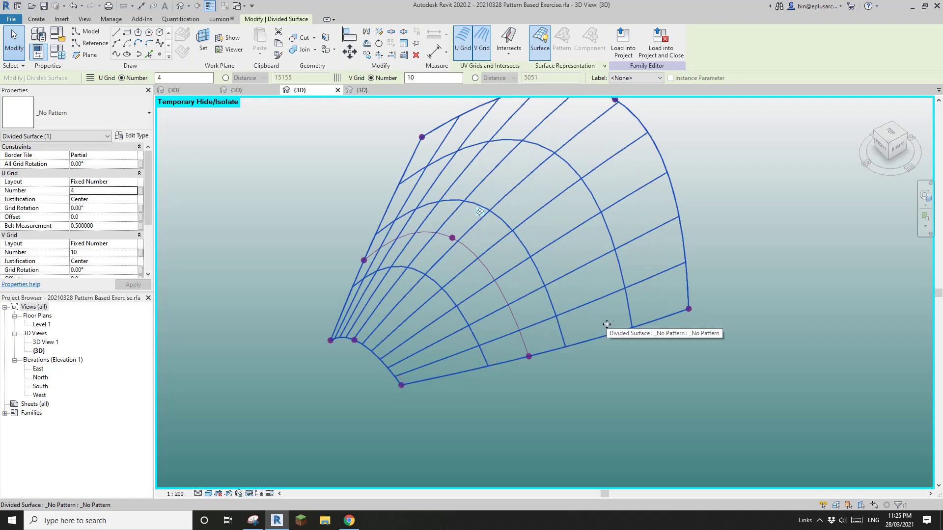
{"action": "middle_click_drag", "start_coordinate": [617, 311], "coordinate": [617, 317]}
{"action": "mouse_move", "coordinate": [547, 298]}
{"action": "middle_mouse_down"}
{"action": "mouse_move", "coordinate": [569, 299]}
{"action": "mouse_move", "coordinate": [550, 285]}
{"action": "middle_mouse_up"}
{"action": "left_click", "coordinate": [552, 271]}
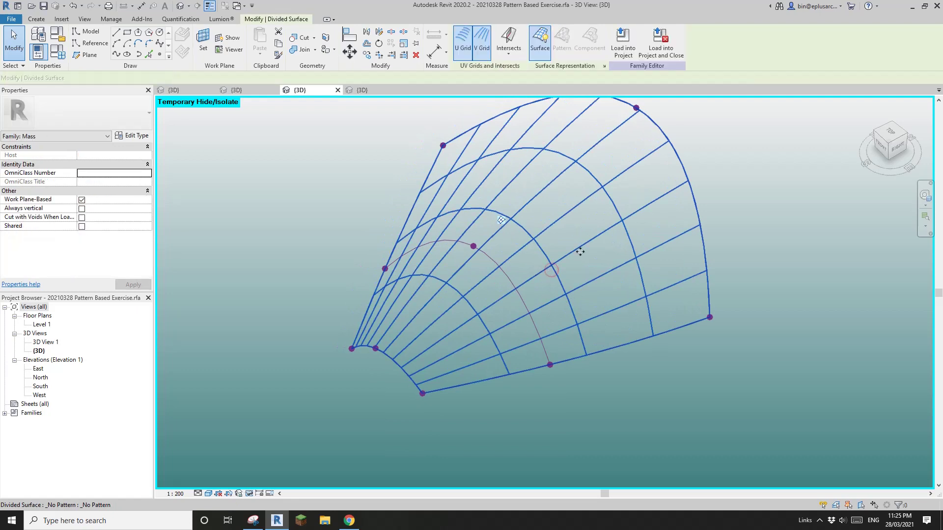
{"action": "left_click", "coordinate": [549, 146]}
{"action": "left_click", "coordinate": [604, 66]}
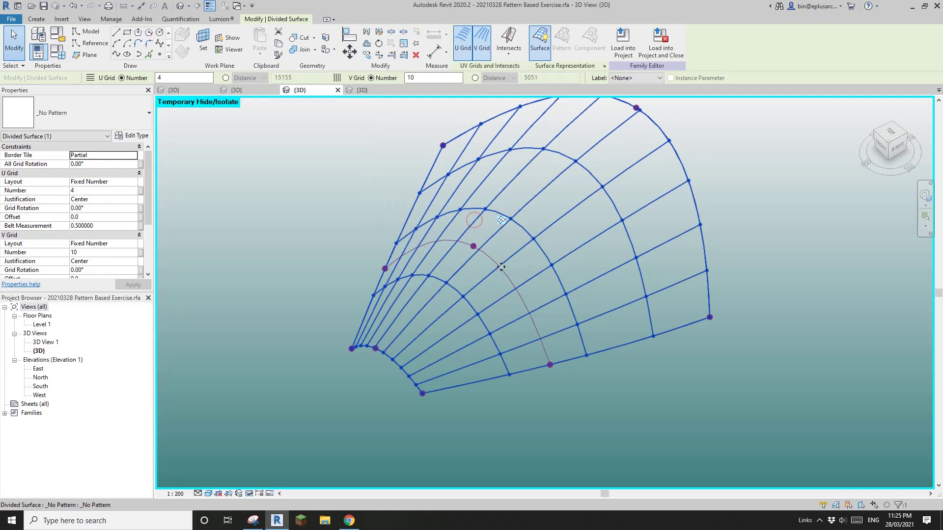
{"action": "middle_click_drag", "start_coordinate": [564, 298], "coordinate": [571, 259]}
Step: Load the finished Family10 panel into the 20210328 Pattern Based Exercise mass family
{"action": "left_click", "coordinate": [362, 90]}
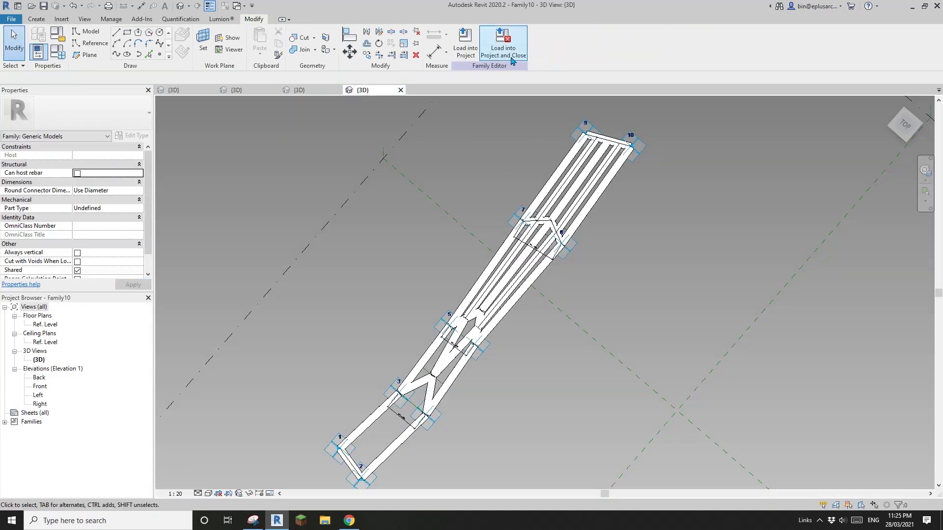
{"action": "left_click", "coordinate": [511, 60]}
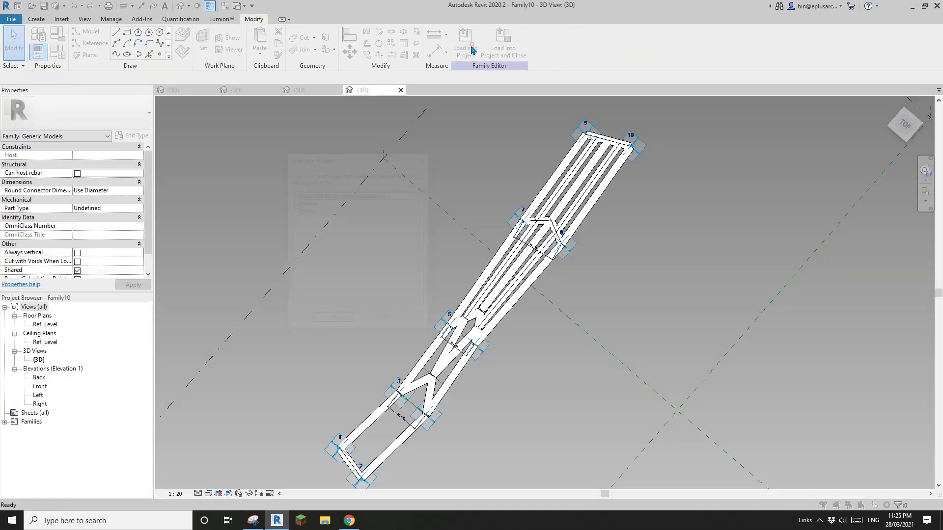
{"action": "left_click", "coordinate": [332, 321]}
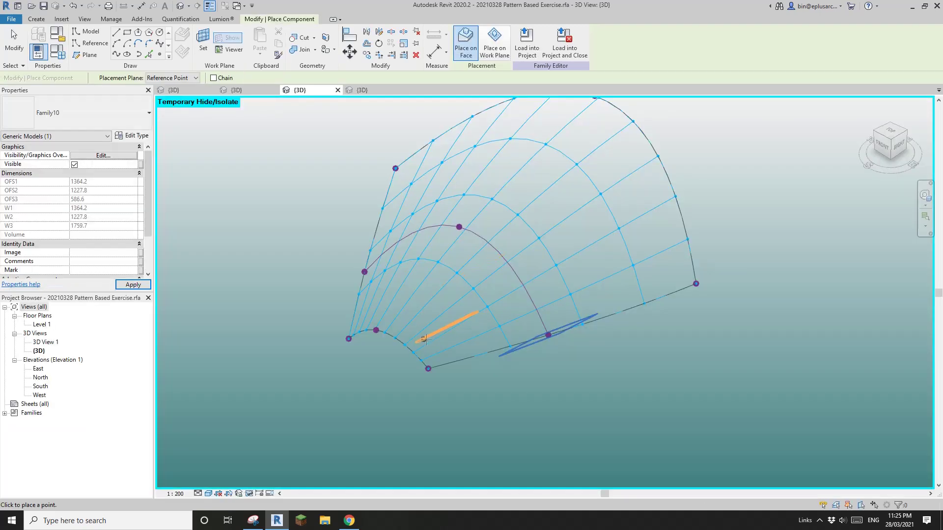
Step: Place one Family10 panel on the ten nodes of one surface strip, working in pairs from the small arch edge to the large one
{"action": "middle_click_drag", "start_coordinate": [491, 297], "coordinate": [455, 324], "text": "shift"}
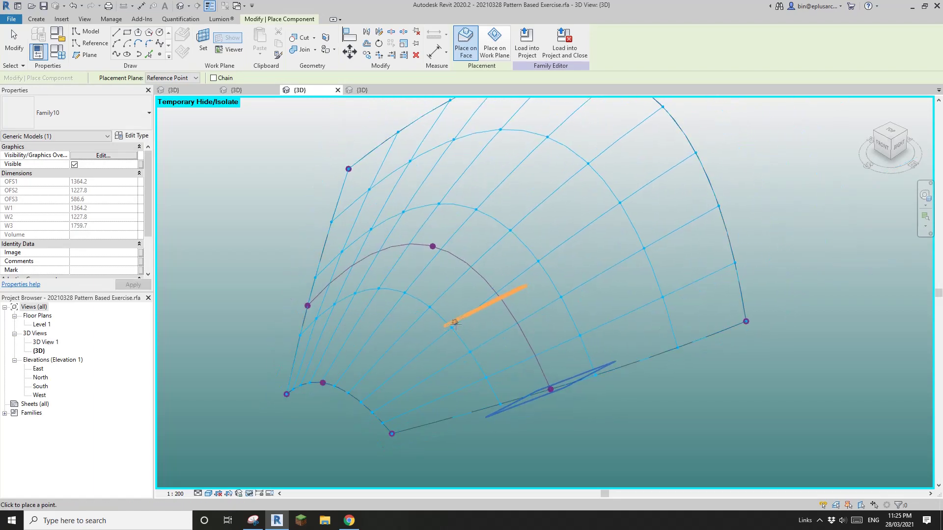
{"action": "left_click", "coordinate": [371, 412]}
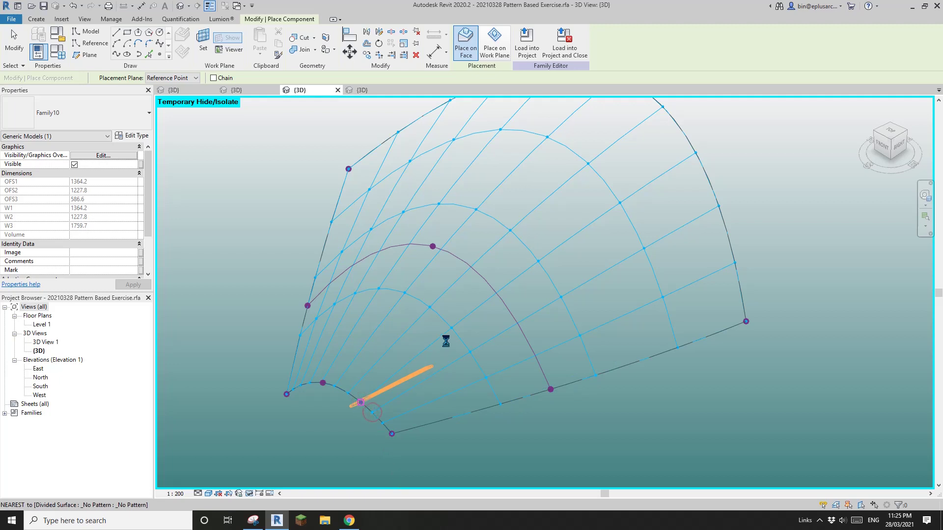
{"action": "left_click", "coordinate": [471, 351]}
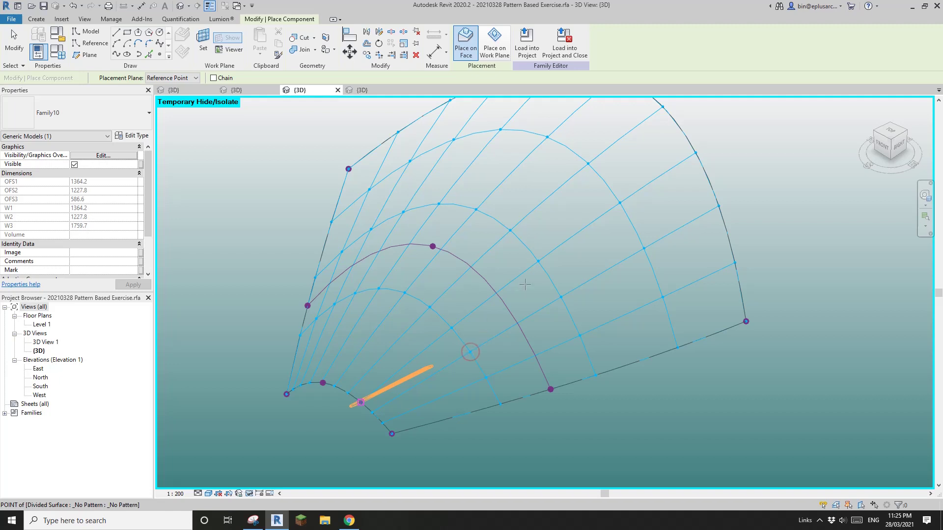
{"action": "left_click", "coordinate": [539, 262]}
{"action": "left_click", "coordinate": [561, 297]}
{"action": "left_click", "coordinate": [718, 205]}
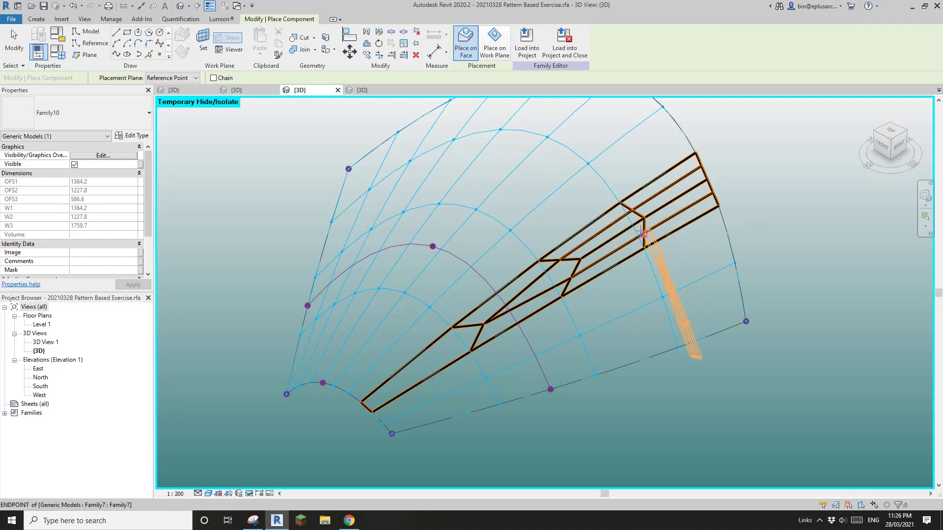
{"action": "key", "text": "Escape"}
{"action": "key", "text": "Escape"}
Step: Repeat the placed Family10 panel across the whole divided surface
{"action": "middle_click_drag", "start_coordinate": [649, 270], "coordinate": [515, 240], "text": "shift"}
{"action": "left_click", "coordinate": [515, 240]}
{"action": "middle_click_drag", "start_coordinate": [564, 275], "coordinate": [766, 358], "text": "shift"}
{"action": "left_click", "coordinate": [563, 240]}
{"action": "left_click", "coordinate": [766, 358]}
{"action": "scroll", "coordinate": [632, 309], "scroll_direction": "down", "scroll_amount": 2}
{"action": "middle_click_drag", "start_coordinate": [606, 308], "coordinate": [634, 316], "text": "shift"}
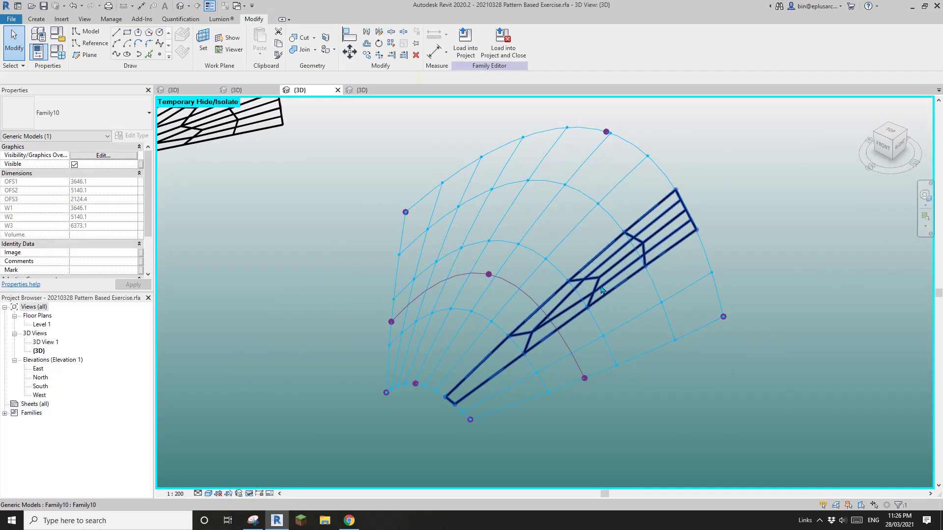
{"action": "left_click", "coordinate": [599, 284]}
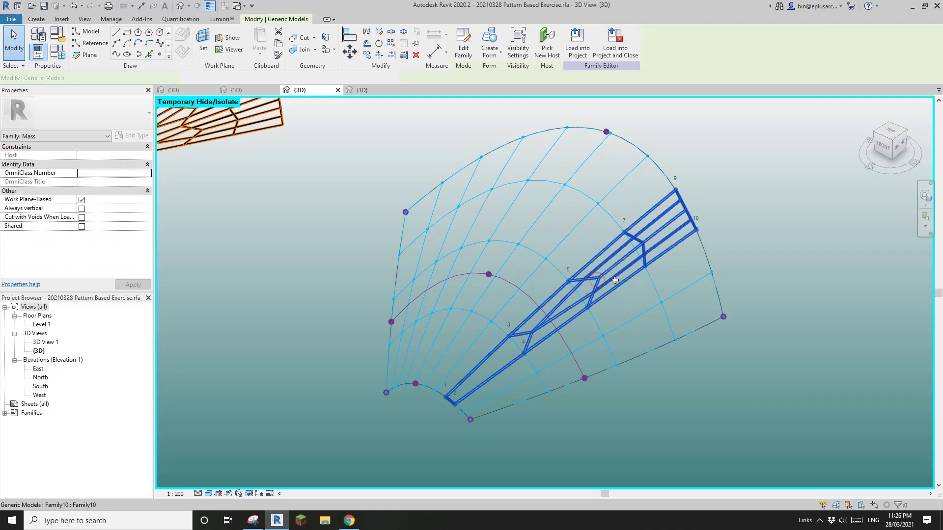
{"action": "left_click", "coordinate": [395, 48]}
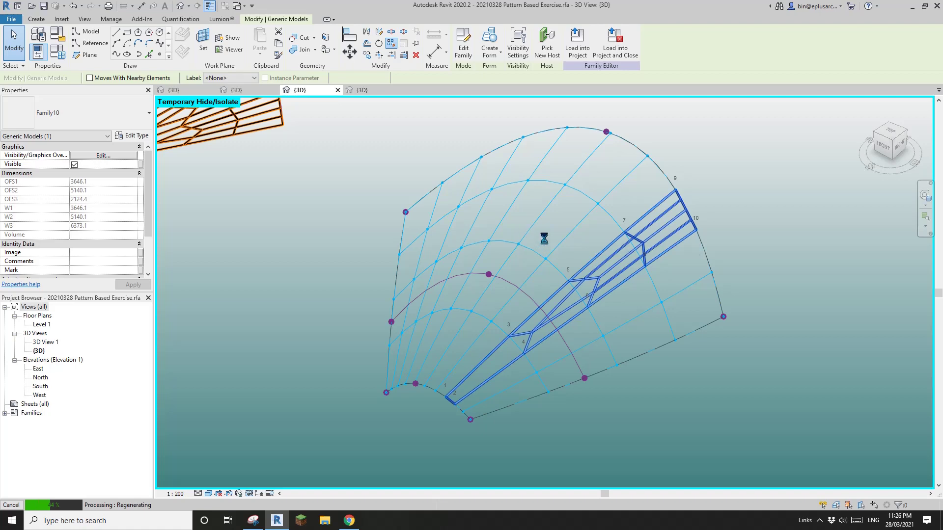
Step: Examine the repeated panels from several sides alongside the original patterned surface
{"action": "scroll", "coordinate": [520, 275], "scroll_direction": "down", "scroll_amount": 2}
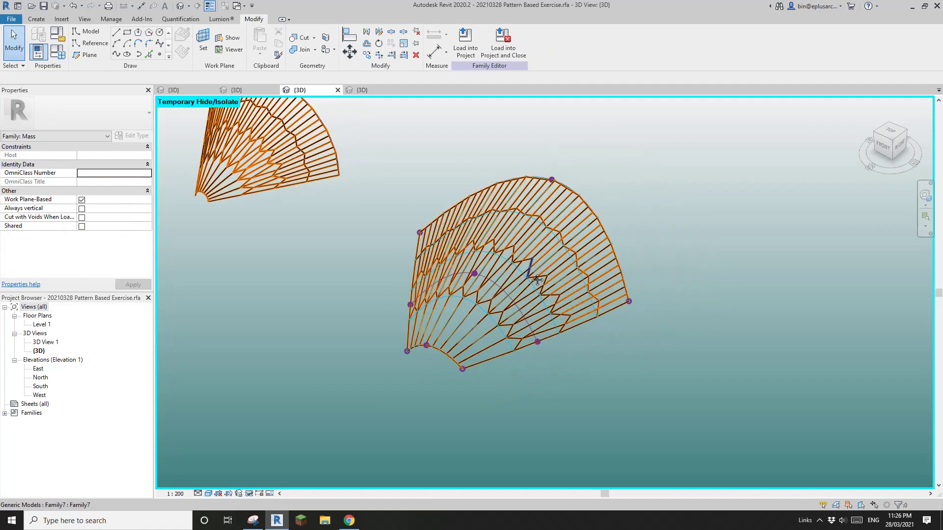
{"action": "middle_click_drag", "start_coordinate": [514, 276], "coordinate": [545, 287], "text": "shift"}
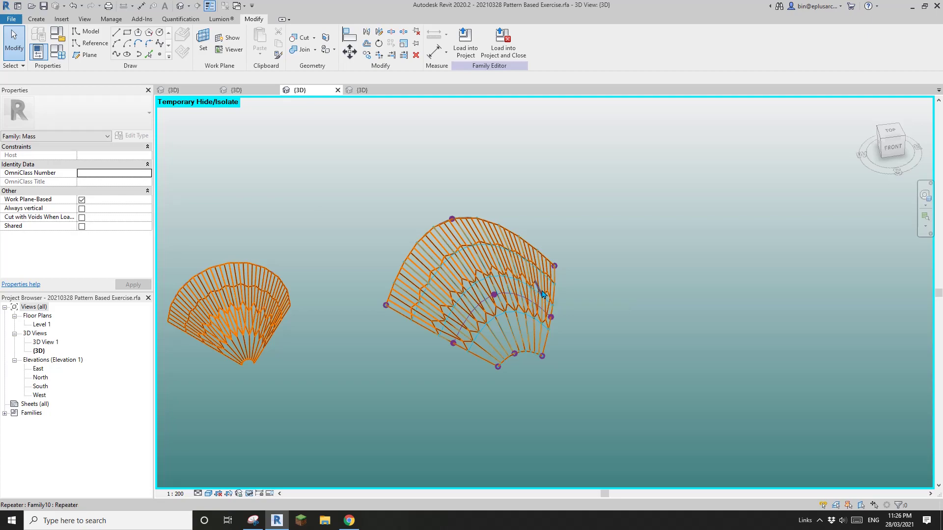
{"action": "mouse_move", "coordinate": [534, 288]}
{"action": "middle_mouse_down", "text": "shift"}
{"action": "mouse_move", "coordinate": [489, 286]}
{"action": "mouse_move", "coordinate": [689, 241]}
{"action": "mouse_move", "coordinate": [665, 267]}
{"action": "mouse_move", "coordinate": [556, 284]}
{"action": "mouse_move", "coordinate": [437, 272]}
{"action": "mouse_move", "coordinate": [400, 300]}
{"action": "mouse_move", "coordinate": [507, 376]}
{"action": "mouse_move", "coordinate": [580, 291]}
{"action": "mouse_move", "coordinate": [530, 334]}
{"action": "mouse_move", "coordinate": [617, 399]}
{"action": "mouse_move", "coordinate": [578, 353]}
{"action": "mouse_move", "coordinate": [563, 276]}
{"action": "mouse_move", "coordinate": [763, 332]}
{"action": "middle_mouse_up", "text": "shift"}
{"action": "left_click", "coordinate": [574, 257]}
{"action": "key", "text": "Escape"}
{"action": "scroll", "coordinate": [563, 304], "scroll_direction": "down", "scroll_amount": 1}
{"action": "scroll", "coordinate": [534, 267], "scroll_direction": "up", "scroll_amount": 1}
{"action": "scroll", "coordinate": [507, 199], "scroll_direction": "up", "scroll_amount": 1}
Step: Inspect the original patterned surface, its Family6 pattern component and its individual curtain panels for comparison
{"action": "left_click", "coordinate": [494, 201]}
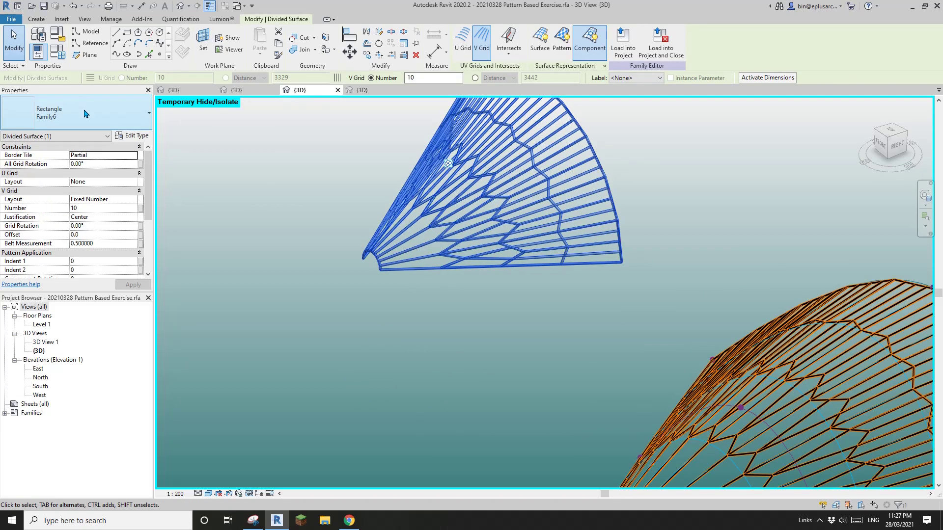
{"action": "scroll", "coordinate": [443, 239], "scroll_direction": "down", "scroll_amount": 2}
{"action": "key", "text": "Escape"}
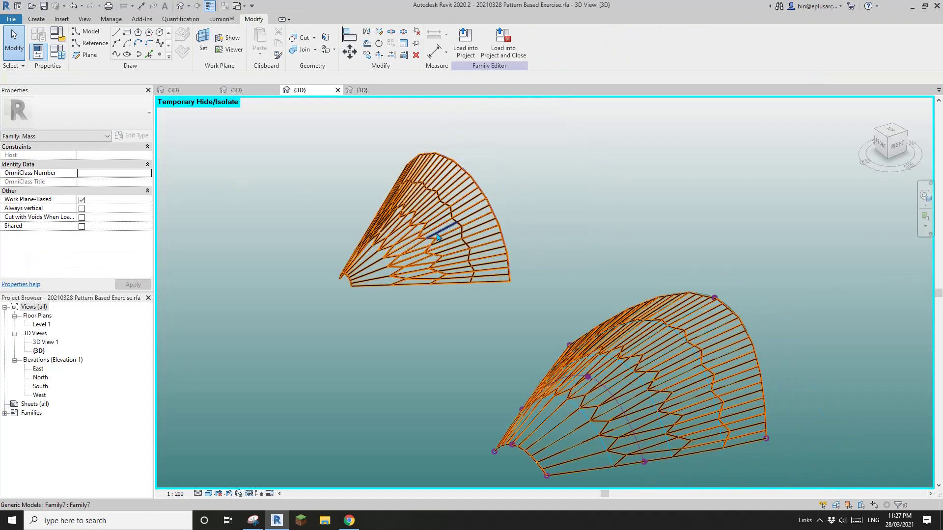
{"action": "left_click", "coordinate": [437, 237]}
{"action": "key", "text": "Escape"}
{"action": "left_click", "coordinate": [434, 248]}
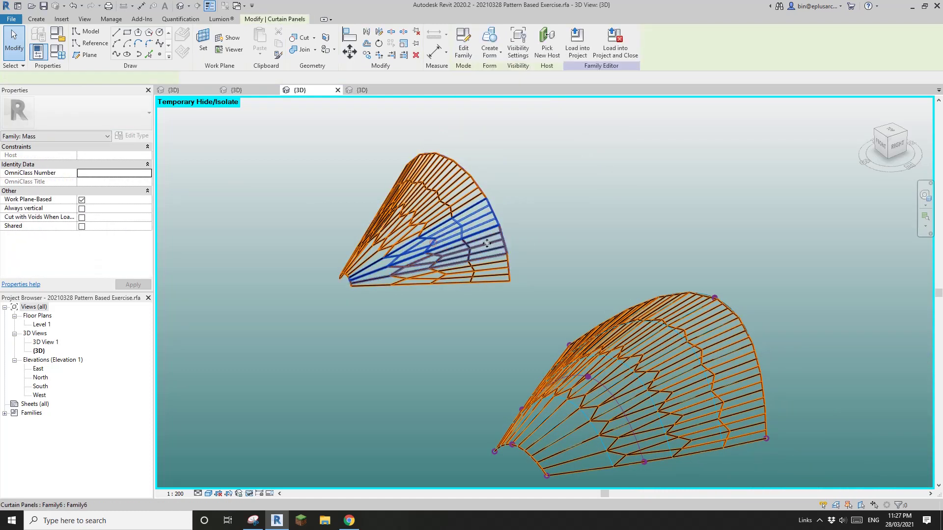
Step: Set the OFFSET type parameter of the Family6 curtain panel on the pattern-based surface to 4500
{"action": "scroll", "coordinate": [344, 288], "scroll_direction": "up", "scroll_amount": 2}
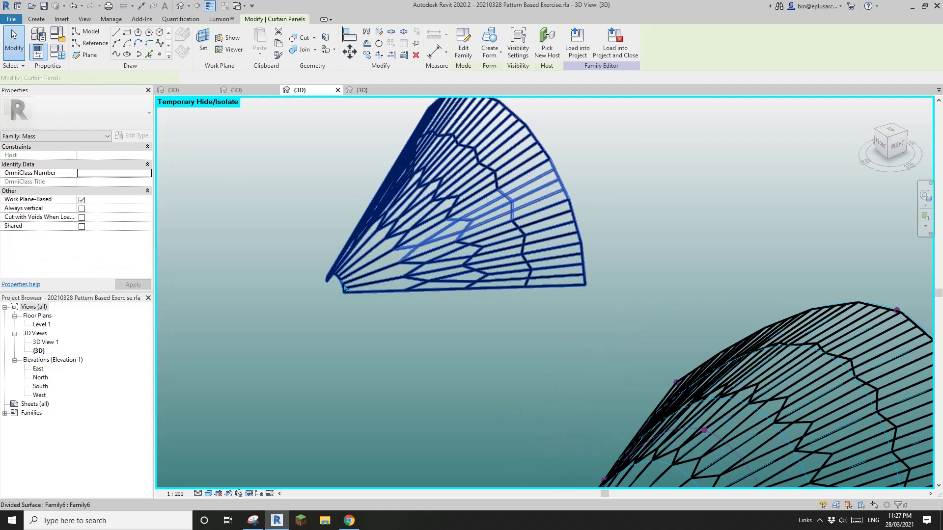
{"action": "left_click", "coordinate": [460, 226]}
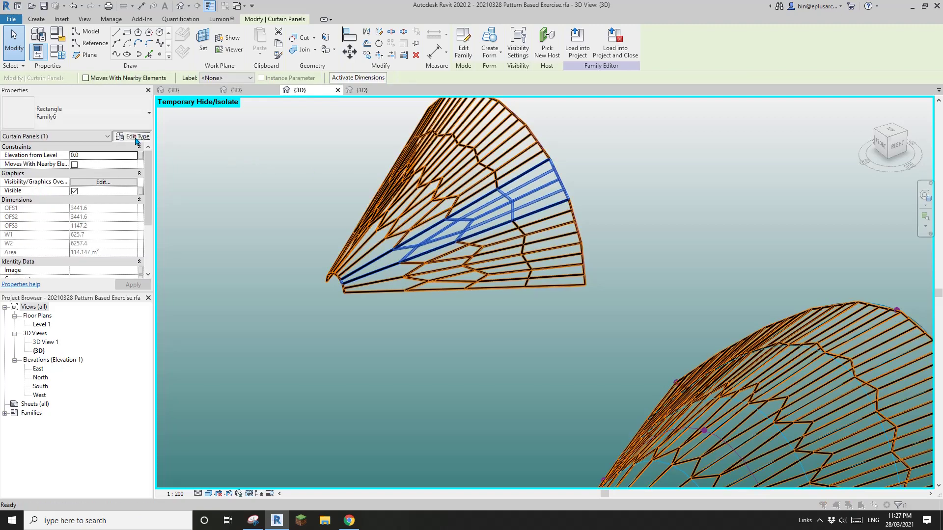
{"action": "left_click", "coordinate": [136, 139]}
{"action": "left_click", "coordinate": [196, 202]}
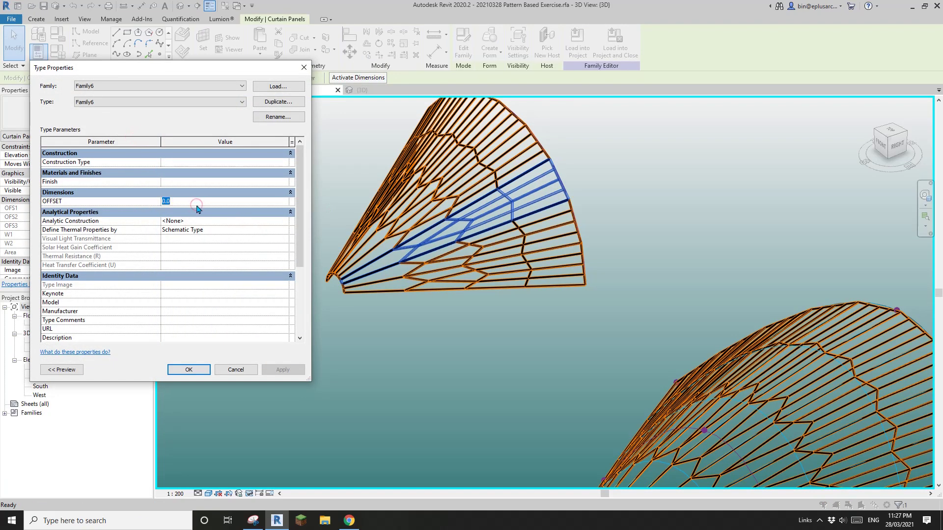
{"action": "type", "text": "450"}
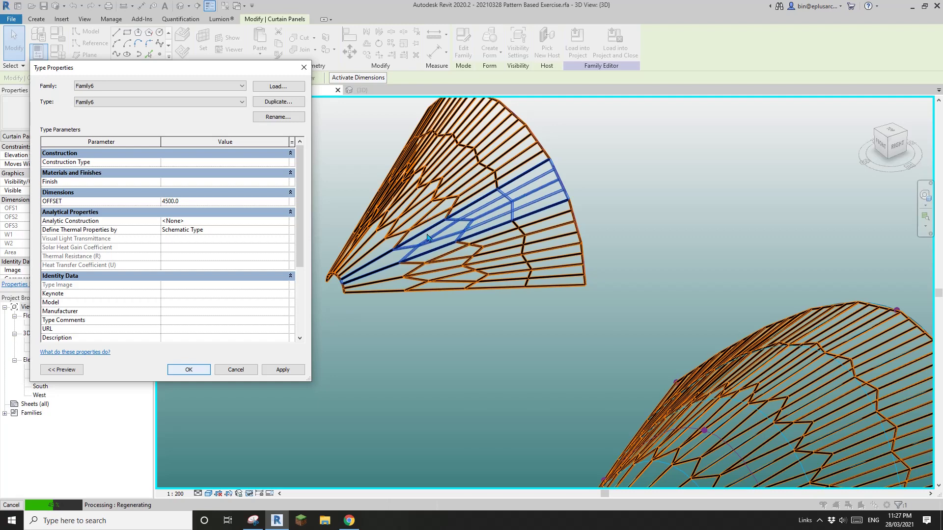
{"action": "key", "text": "Escape"}
Step: Examine the offset Family6 patterned surface from several angles and compare it with the repeated adaptive strut panels on the other surface
{"action": "middle_click_drag", "start_coordinate": [498, 242], "coordinate": [417, 201], "text": "shift"}
{"action": "scroll", "coordinate": [501, 257], "scroll_direction": "up", "scroll_amount": 1}
{"action": "middle_click_drag", "start_coordinate": [753, 257], "coordinate": [550, 284]}
{"action": "left_click", "coordinate": [487, 257]}
{"action": "middle_click_drag", "start_coordinate": [427, 373], "coordinate": [548, 374], "text": "shift"}
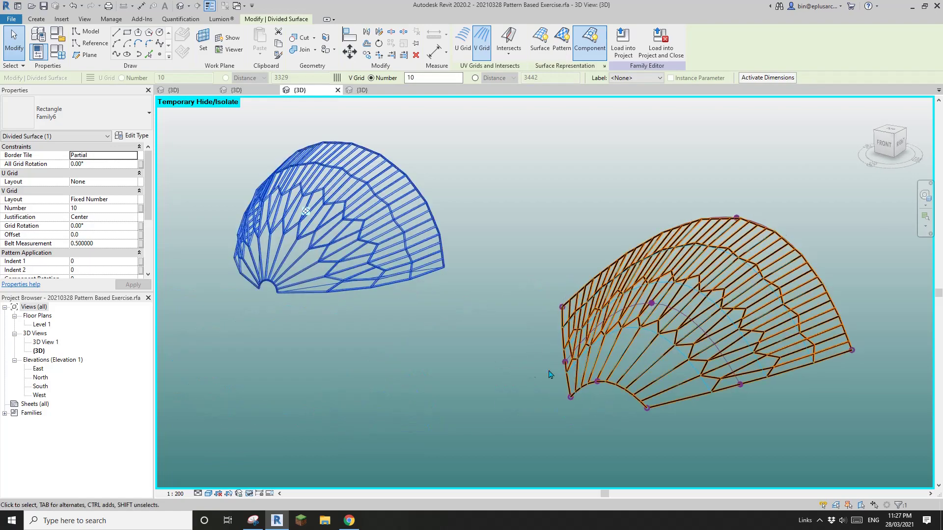
{"action": "middle_click_drag", "start_coordinate": [663, 307], "coordinate": [528, 307]}
{"action": "middle_click_drag", "start_coordinate": [528, 306], "coordinate": [551, 336], "text": "shift"}
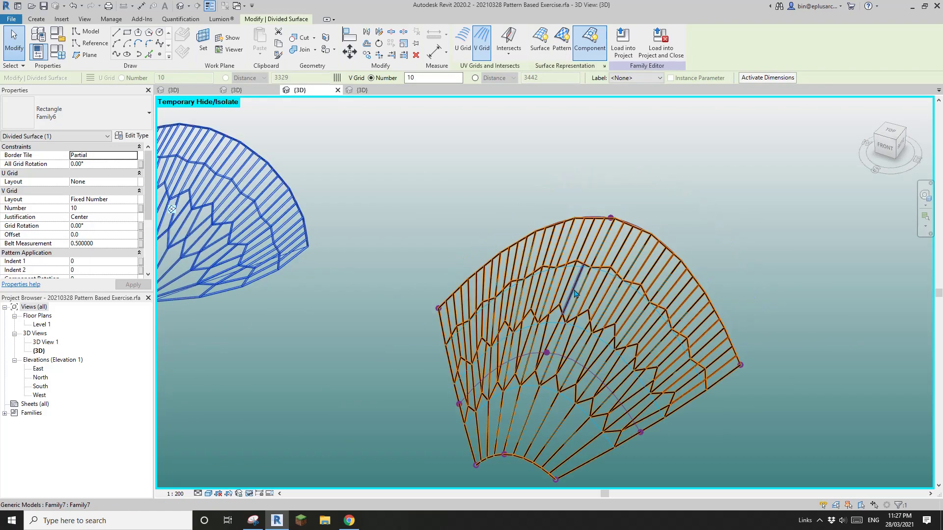
{"action": "middle_click_drag", "start_coordinate": [625, 363], "coordinate": [629, 305]}
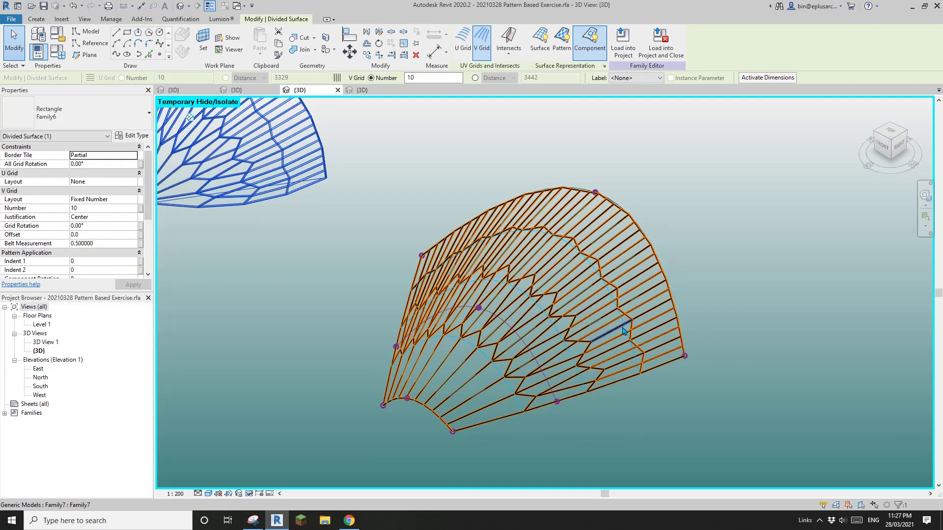
{"action": "key", "text": "Escape"}
{"action": "middle_click_drag", "start_coordinate": [623, 330], "coordinate": [543, 355], "text": "shift"}
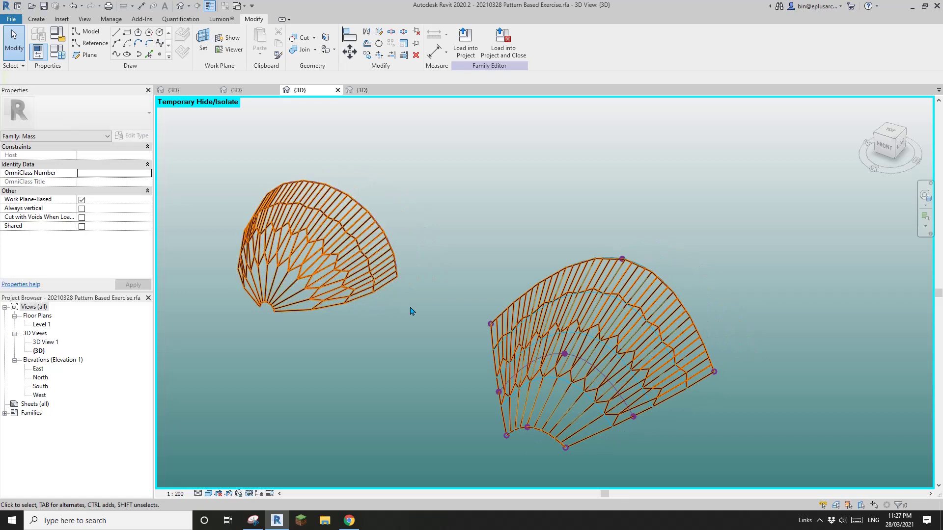
{"action": "mouse_move", "coordinate": [413, 311]}
{"action": "middle_mouse_down", "text": "shift"}
{"action": "mouse_move", "coordinate": [435, 312]}
{"action": "mouse_move", "coordinate": [427, 315]}
{"action": "mouse_move", "coordinate": [452, 331]}
{"action": "middle_mouse_up", "text": "shift"}
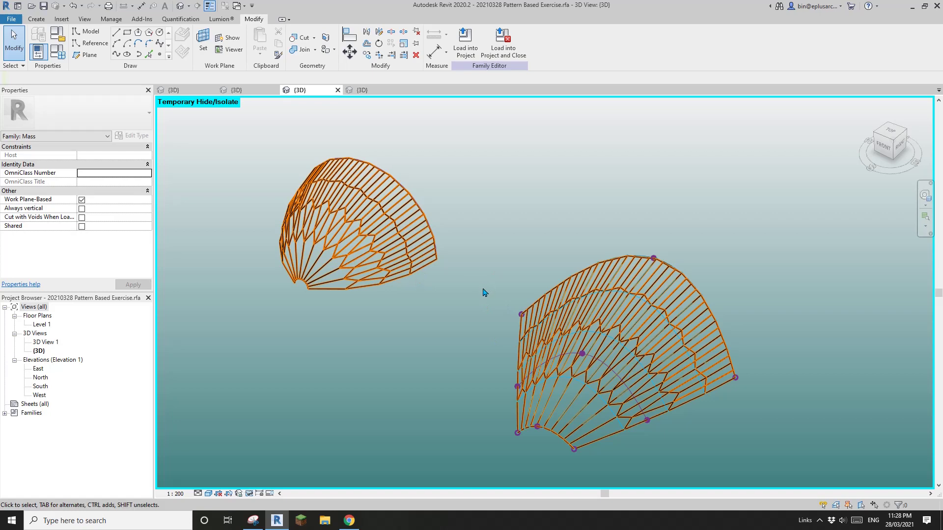
{"action": "mouse_move", "coordinate": [492, 308]}
{"action": "middle_mouse_down", "text": "shift"}
{"action": "mouse_move", "coordinate": [484, 317]}
{"action": "mouse_move", "coordinate": [483, 301]}
{"action": "middle_mouse_up", "text": "shift"}
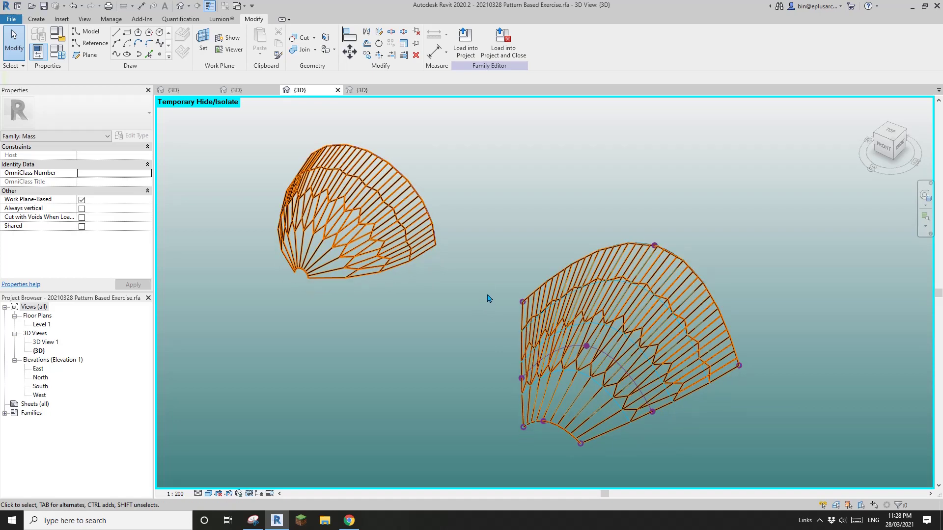
{"action": "mouse_move", "coordinate": [489, 295]}
{"action": "middle_mouse_down", "text": "shift"}
{"action": "mouse_move", "coordinate": [524, 318]}
{"action": "mouse_move", "coordinate": [509, 307]}
{"action": "middle_mouse_up", "text": "shift"}
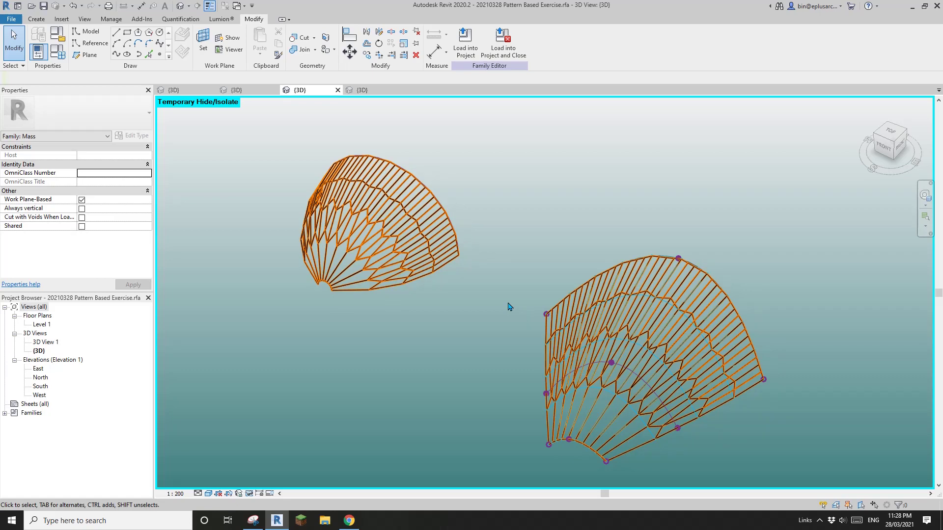